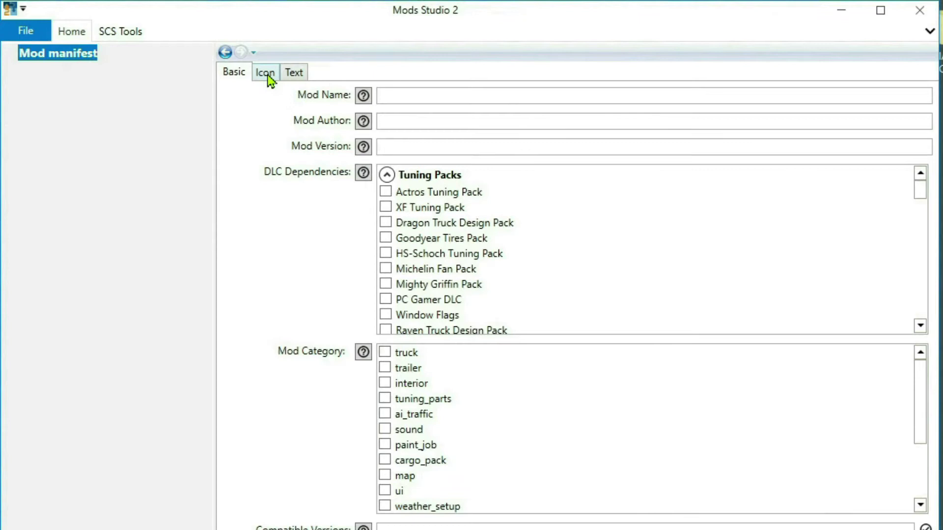
- Check the project's current default icon, then open the Mods Studio 2 installation folder
{"action": "left_click", "coordinate": [266, 73]}
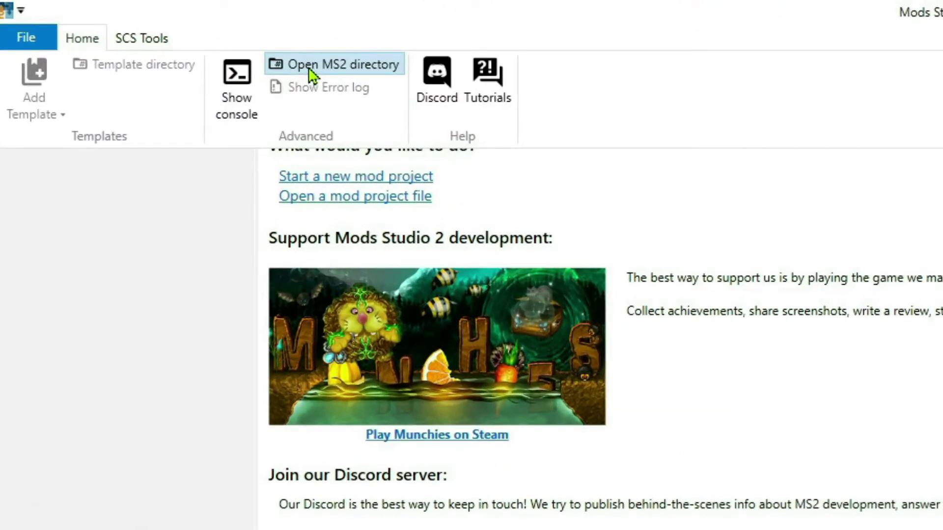
{"action": "left_click", "coordinate": [311, 70]}
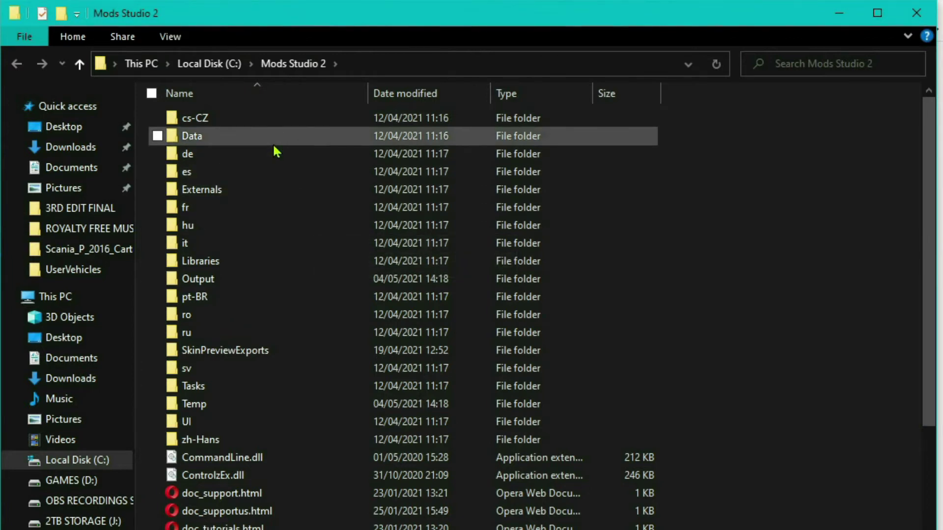
- Open Data\ModProjects\ETS2\Templates\TrailerMudflap\mudflap_icon.png in paint.net
{"action": "double_click", "coordinate": [275, 143]}
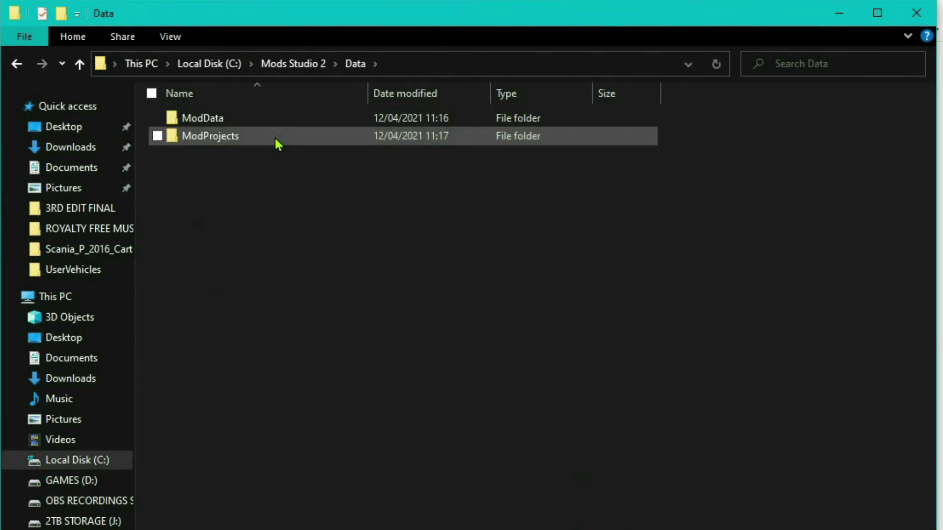
{"action": "double_click", "coordinate": [282, 141]}
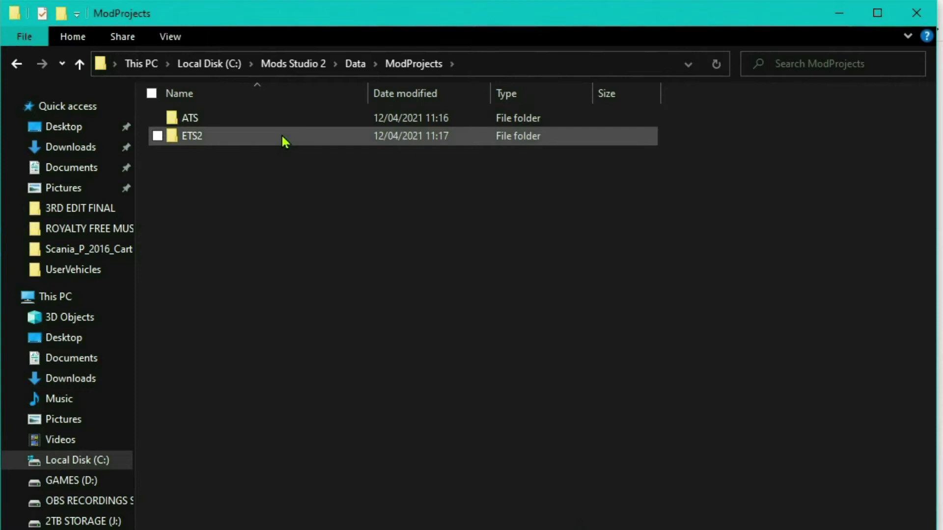
{"action": "double_click", "coordinate": [283, 140]}
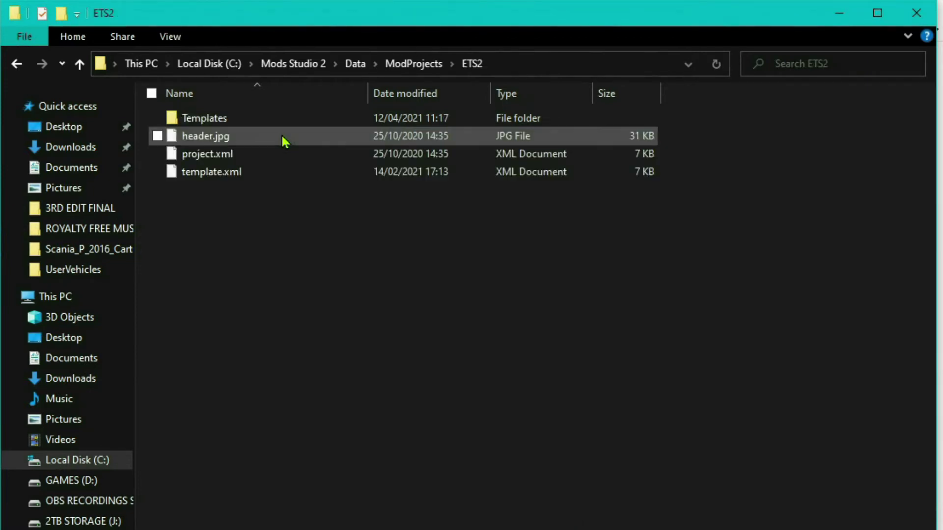
{"action": "double_click", "coordinate": [289, 118]}
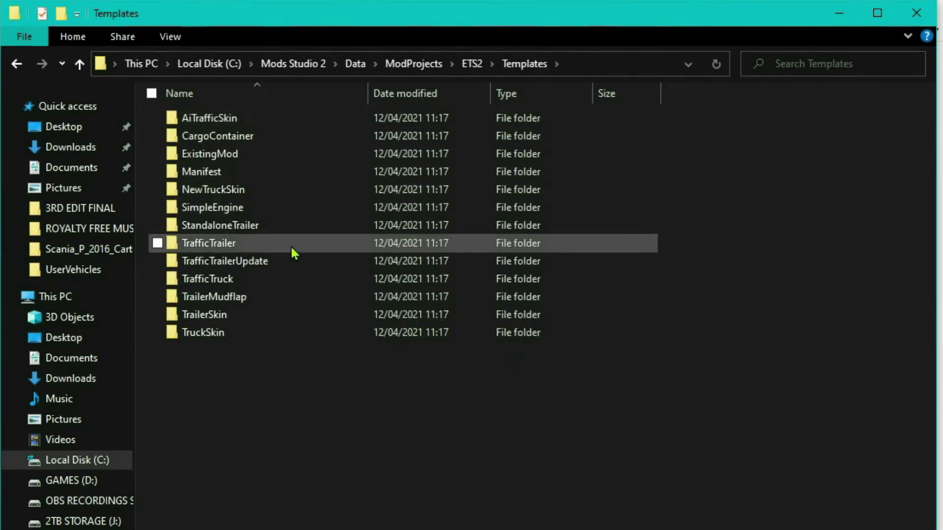
{"action": "double_click", "coordinate": [270, 304]}
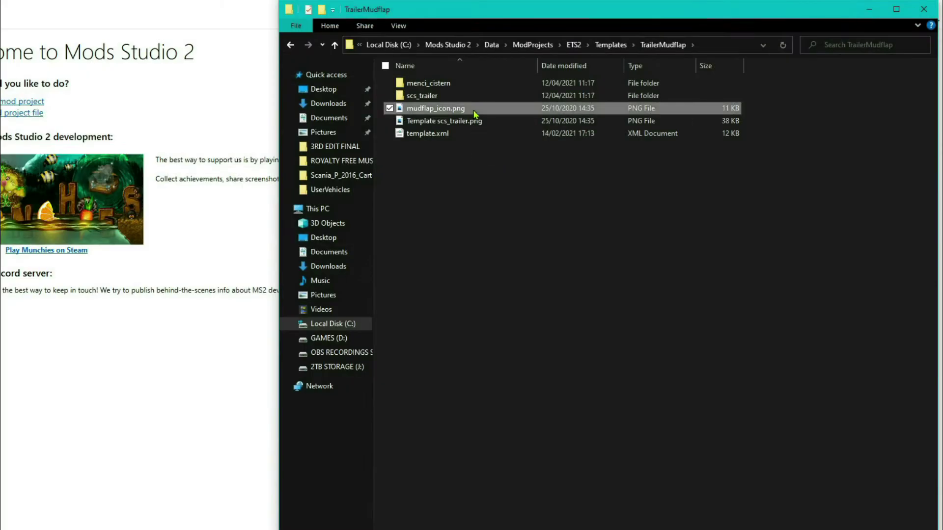
{"action": "right_click", "coordinate": [475, 114]}
{"action": "mouse_move", "coordinate": [510, 311]}
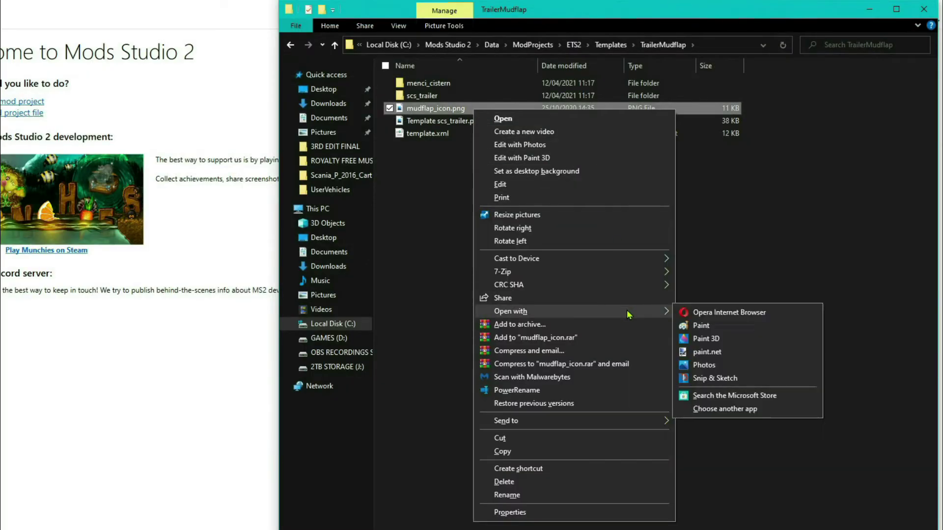
{"action": "left_click", "coordinate": [707, 352]}
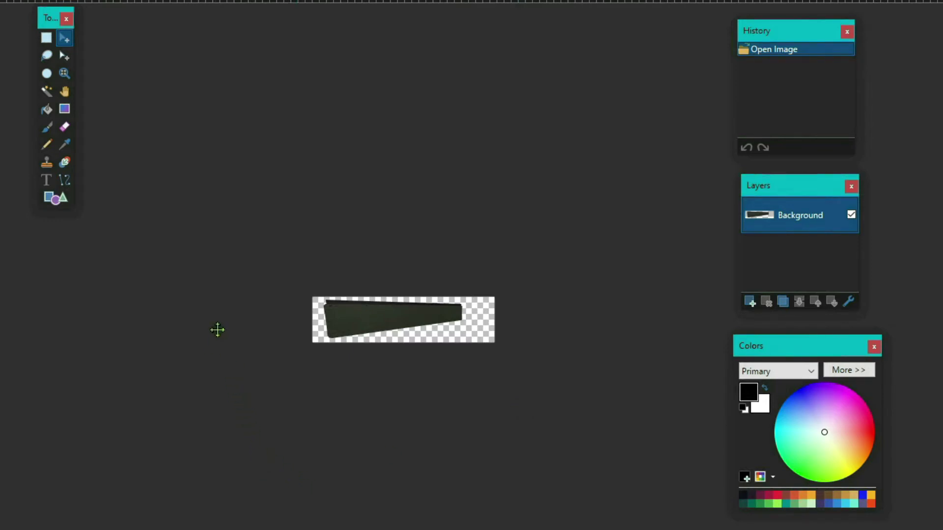
- Add a new layer for white GAME TAKE DESIGNS text
{"action": "left_click", "coordinate": [750, 302]}
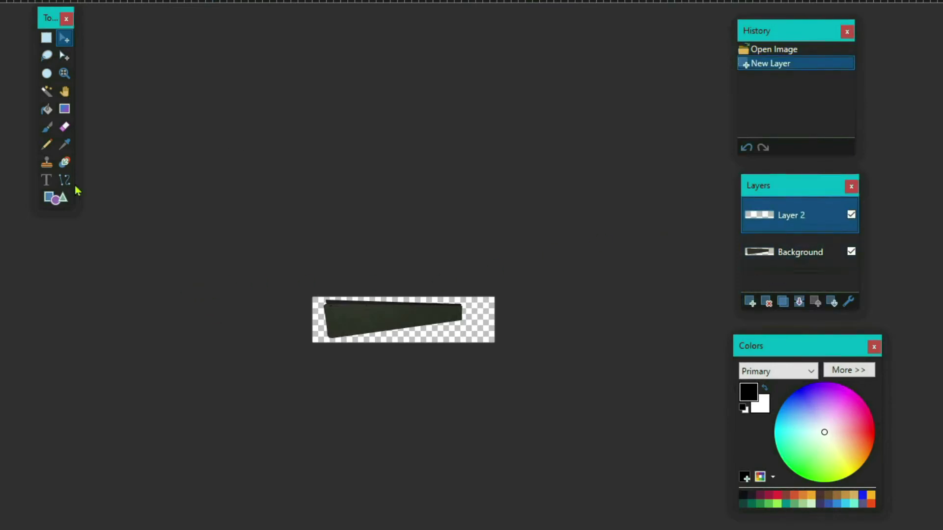
{"action": "left_click", "coordinate": [48, 185]}
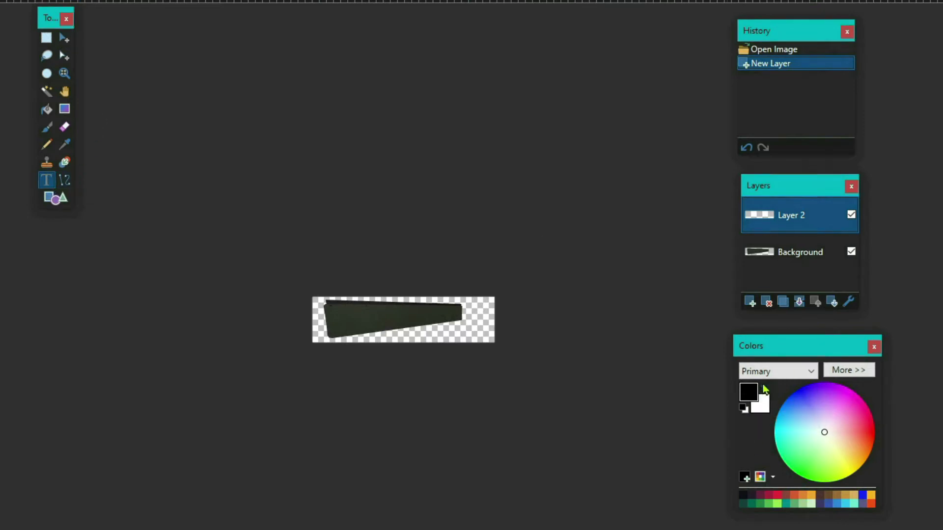
{"action": "left_click", "coordinate": [763, 391]}
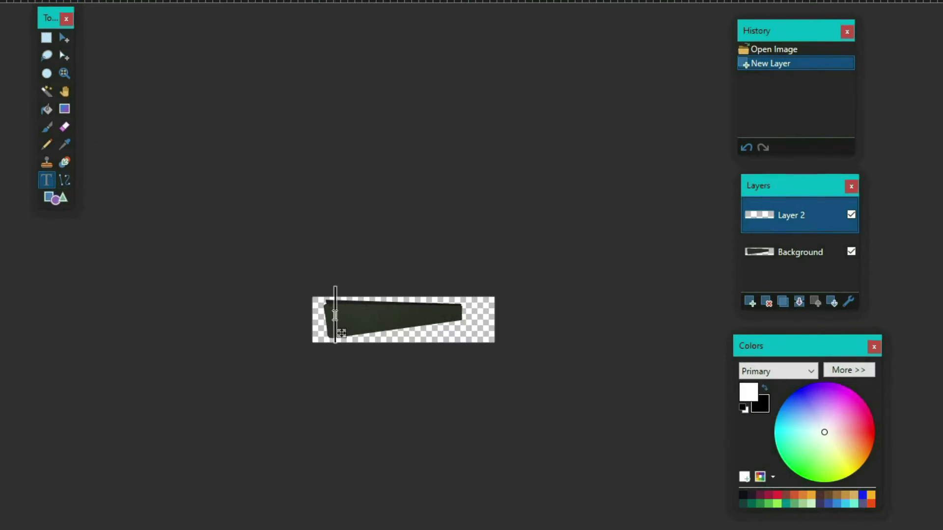
{"action": "type", "text": "GAM"}
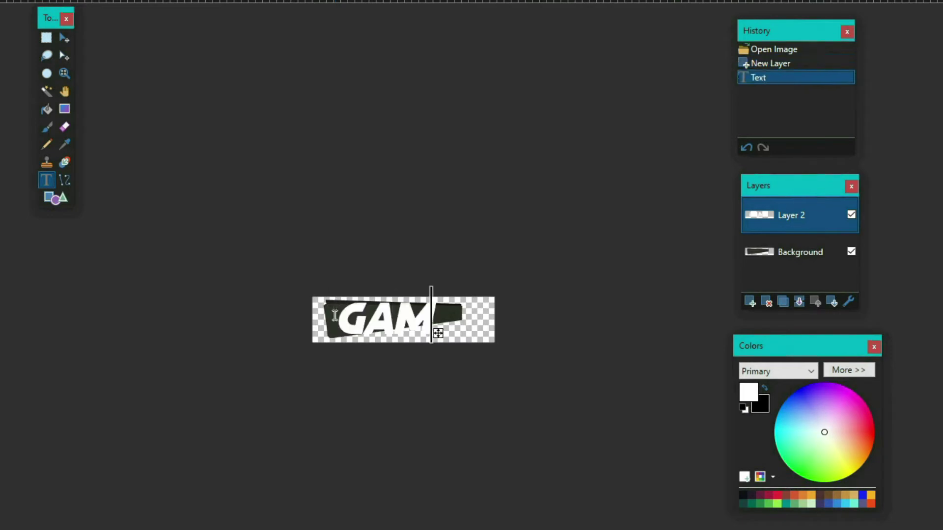
{"action": "type", "text": "E TAKE"}
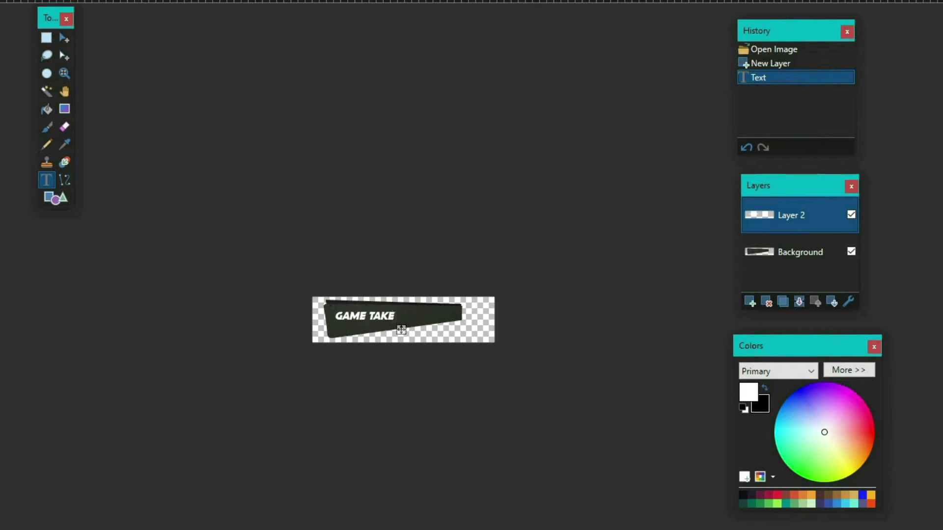
{"action": "type", "text": " DESIGNS"}
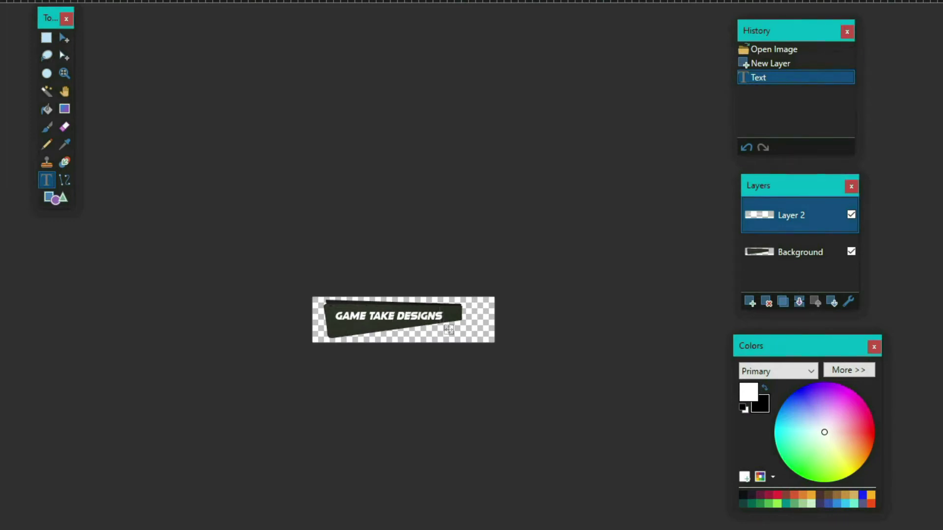
- Tilt the text to the mudflap's slant, nudge it down, and add another empty layer
{"action": "left_click", "coordinate": [65, 37]}
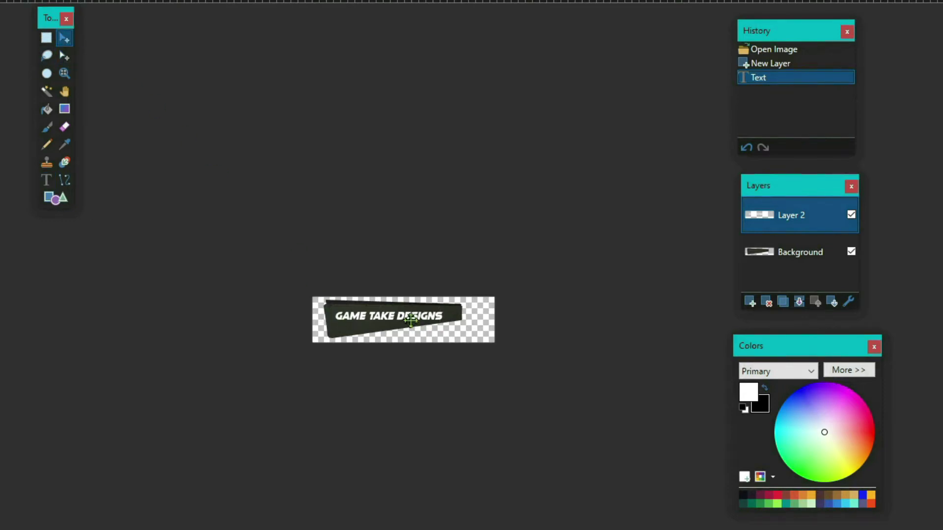
{"action": "key", "text": "ctrl+a"}
{"action": "left_click_drag", "start_coordinate": [349, 253], "coordinate": [324, 270]}
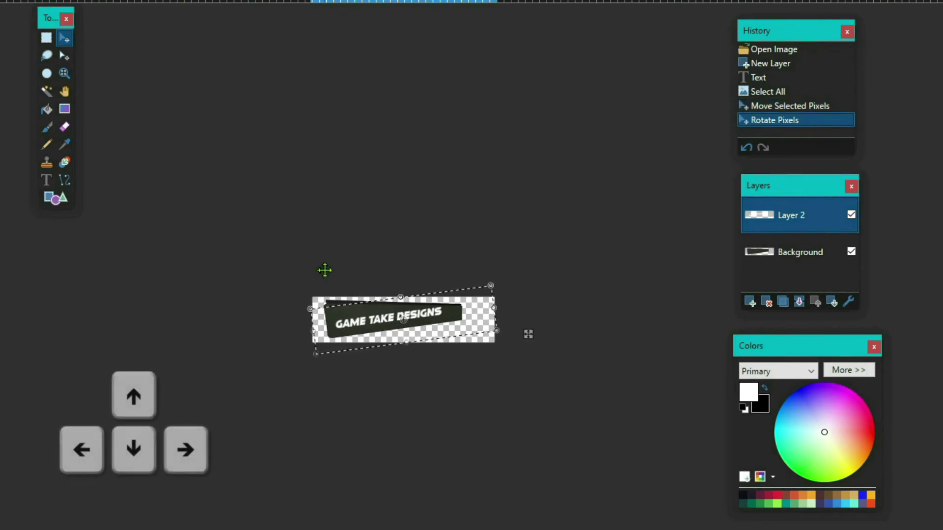
{"action": "key", "text": "Down"}
{"action": "key", "text": "Down"}
{"action": "key", "text": "Down"}
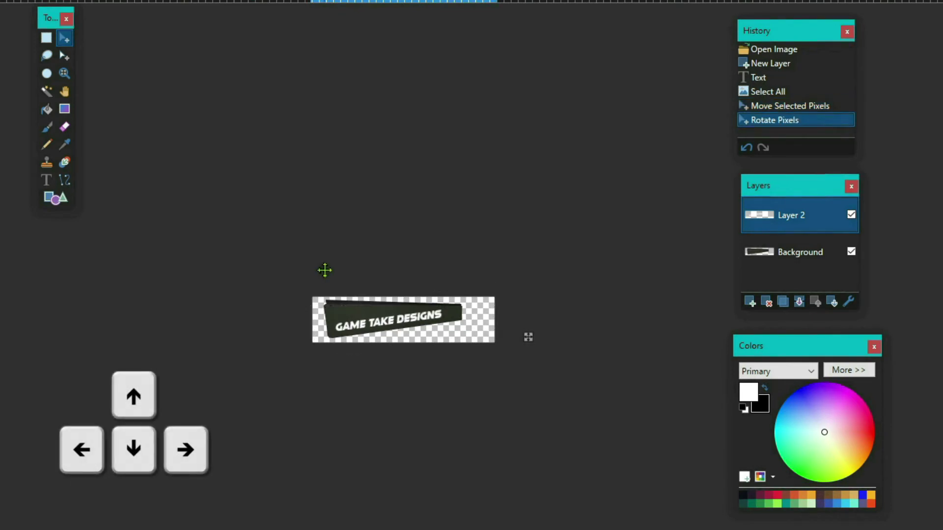
{"action": "key", "text": "Down"}
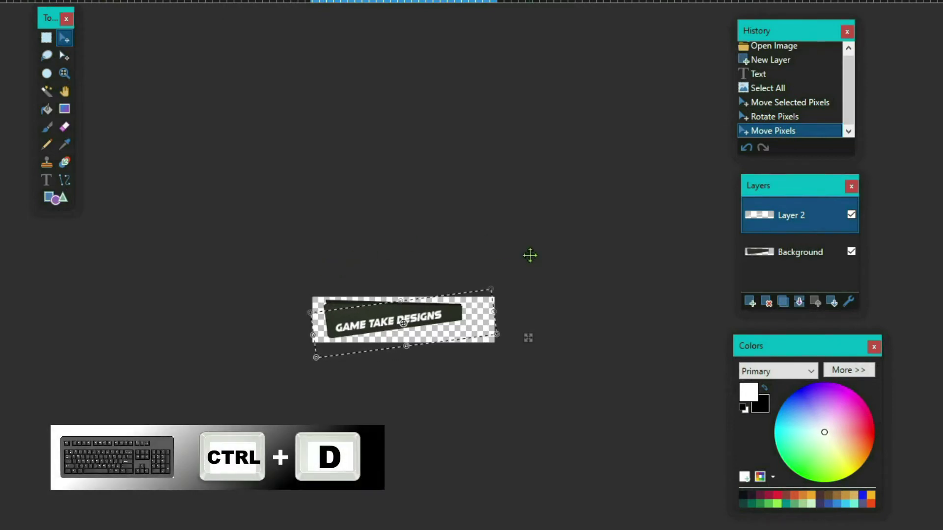
{"action": "key", "text": "ctrl+d"}
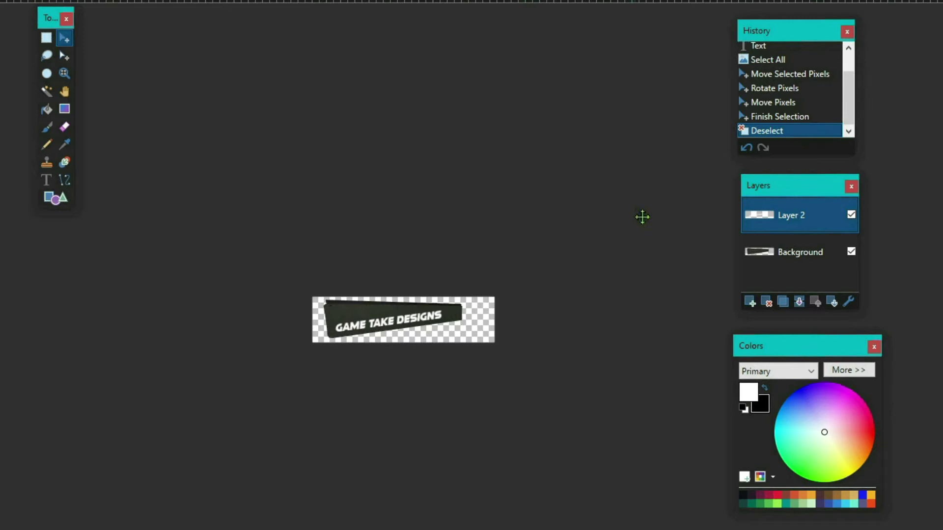
{"action": "left_click", "coordinate": [752, 303]}
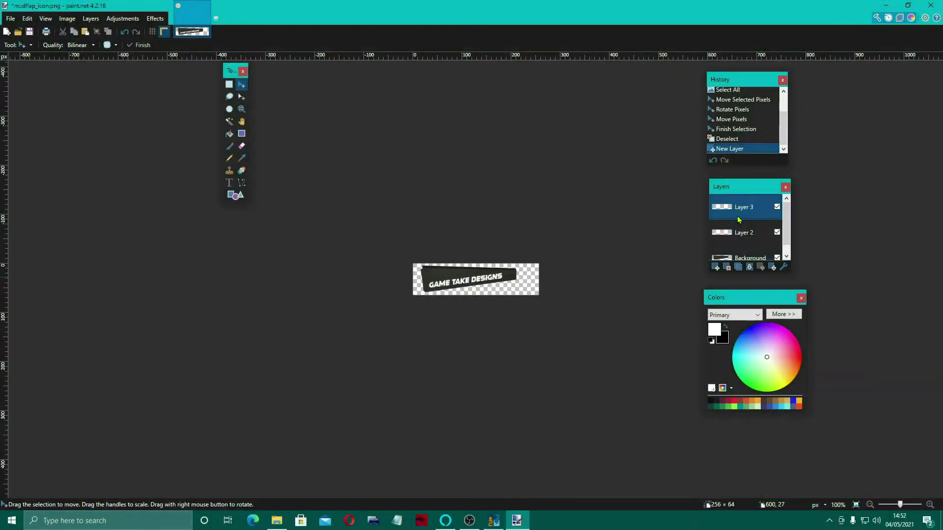
- Copy the orange tank truck PNG from ALL SORTED PNG 24 02 21\VEHICLES\TRUCKS
{"action": "left_click", "coordinate": [277, 521]}
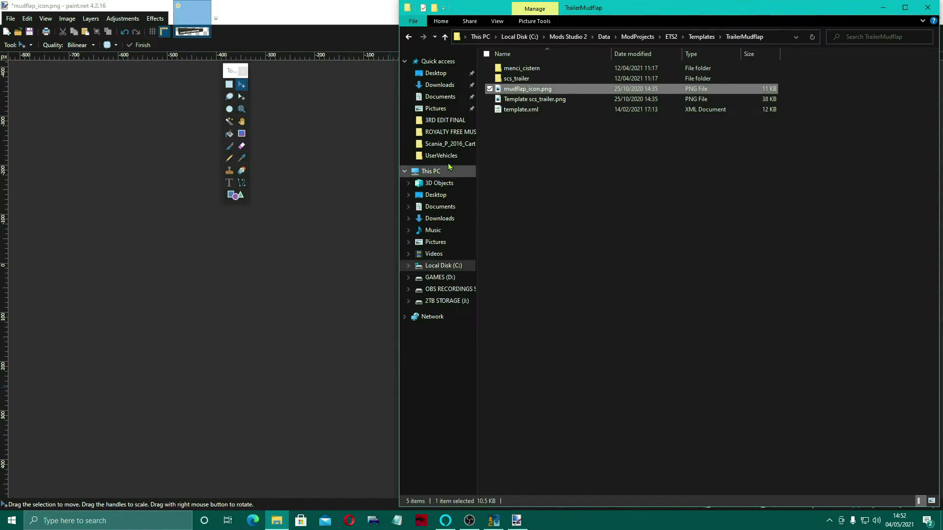
{"action": "key", "text": "alt+Left"}
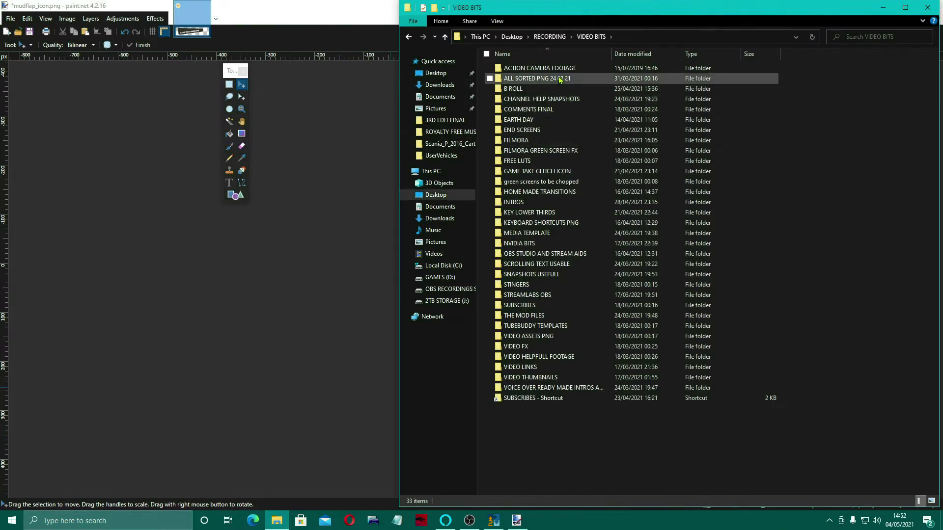
{"action": "left_click", "coordinate": [559, 81]}
{"action": "double_click", "coordinate": [559, 79]}
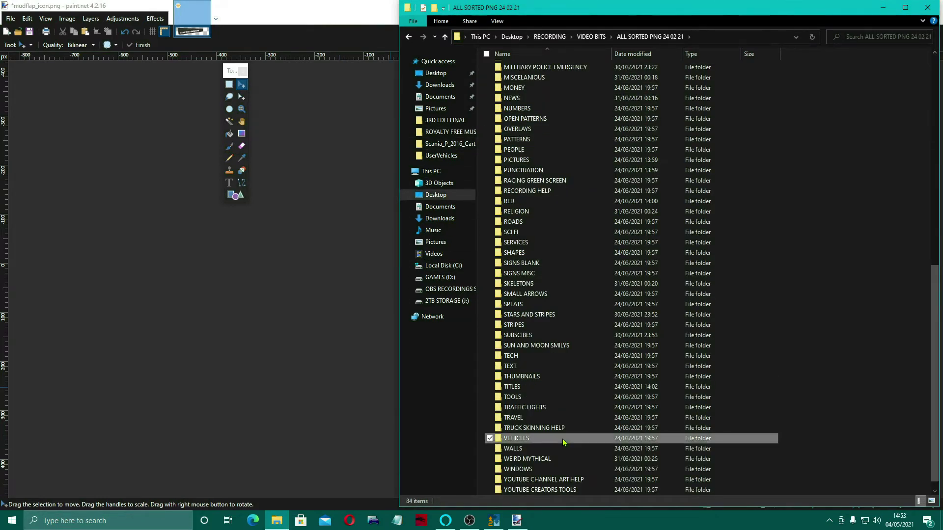
{"action": "double_click", "coordinate": [564, 443]}
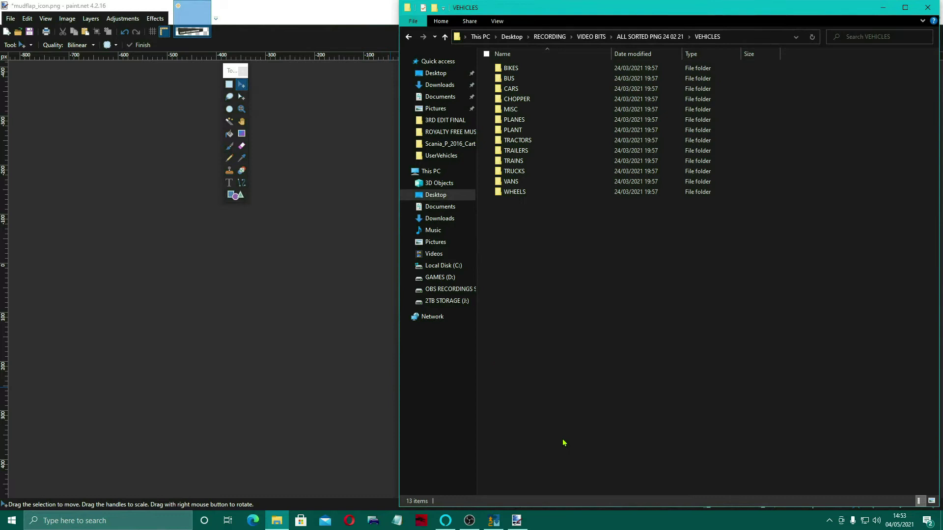
{"action": "double_click", "coordinate": [555, 172]}
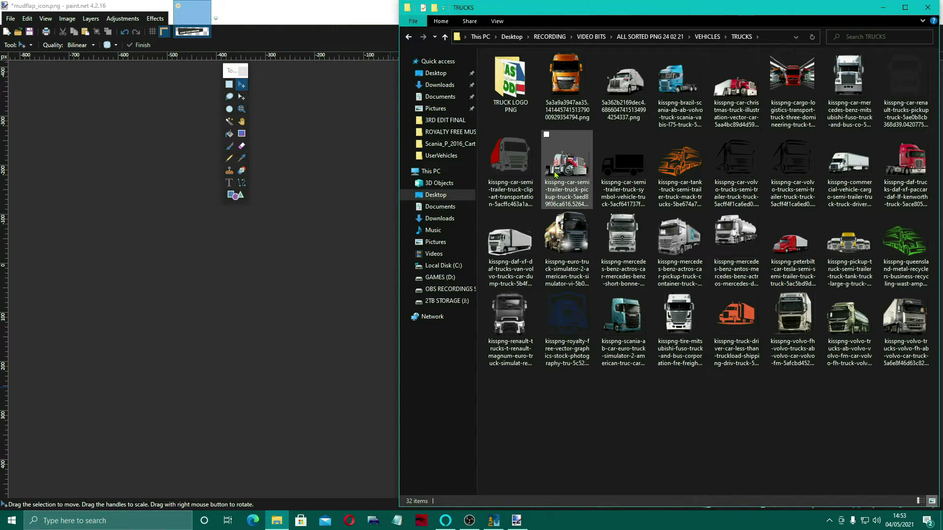
{"action": "left_click", "coordinate": [678, 170]}
{"action": "right_click", "coordinate": [677, 170]}
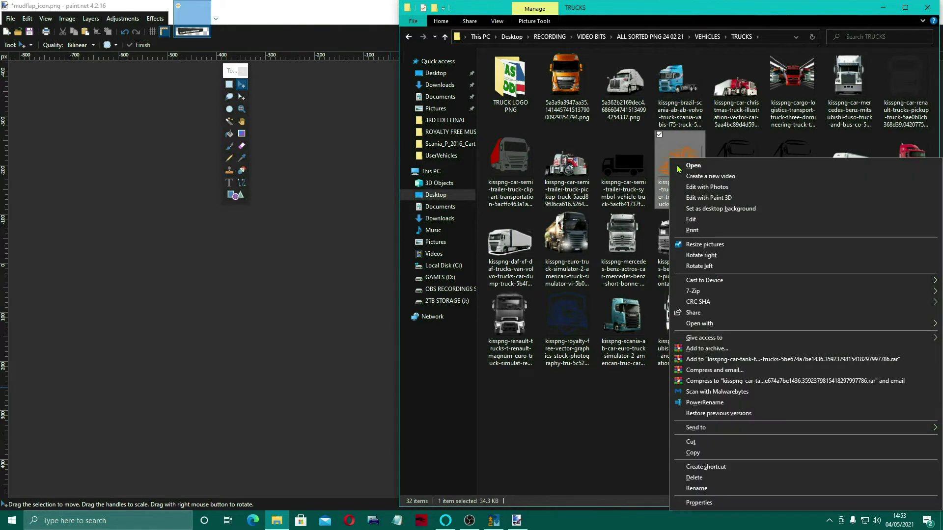
{"action": "left_click", "coordinate": [720, 453]}
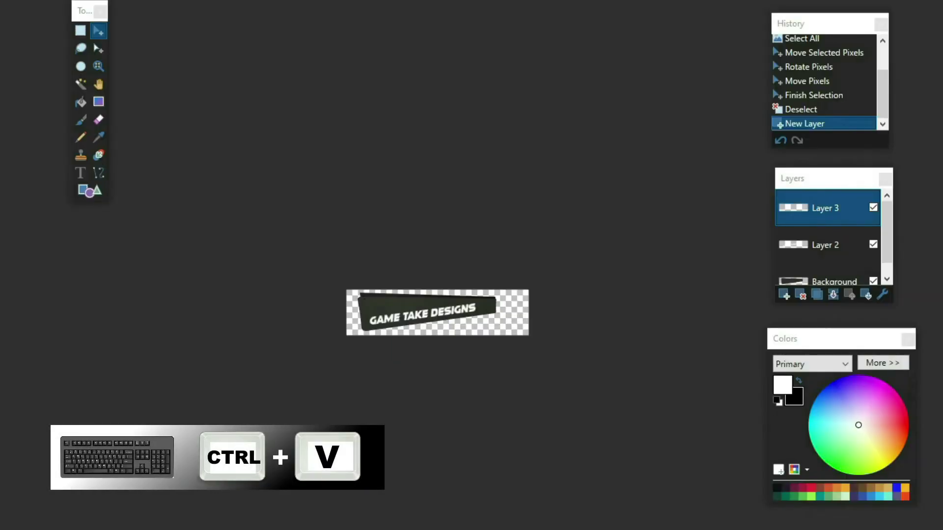
- Paste the truck image without enlarging the canvas, scale it to fit, and move its layer below Layer 2
{"action": "key", "text": "ctrl+v"}
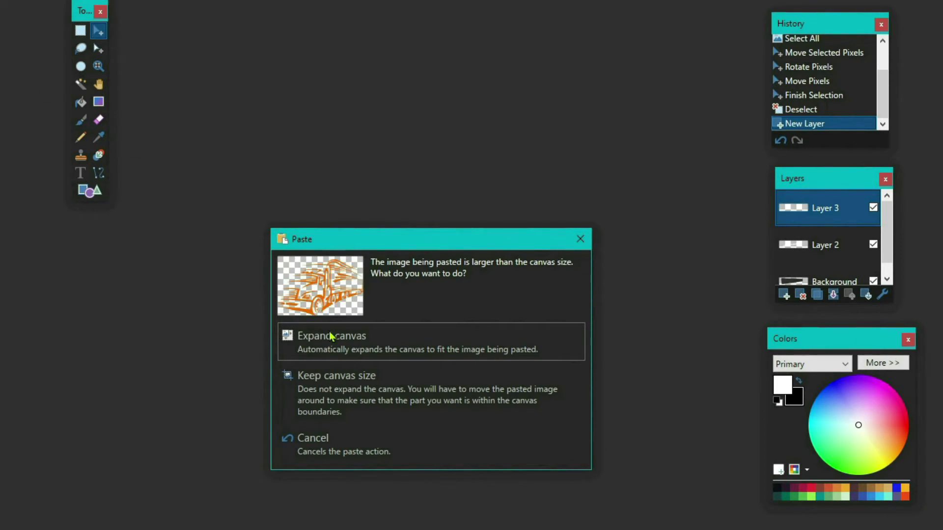
{"action": "left_click", "coordinate": [393, 394]}
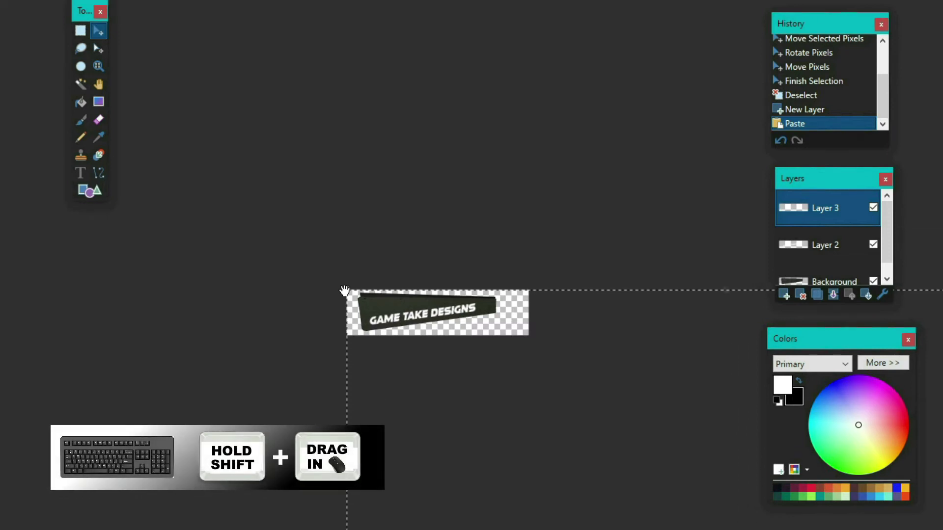
{"action": "mouse_move", "coordinate": [574, 454]}
{"action": "left_mouse_down"}
{"action": "mouse_move", "coordinate": [370, 180]}
{"action": "mouse_move", "coordinate": [347, 173]}
{"action": "left_mouse_up"}
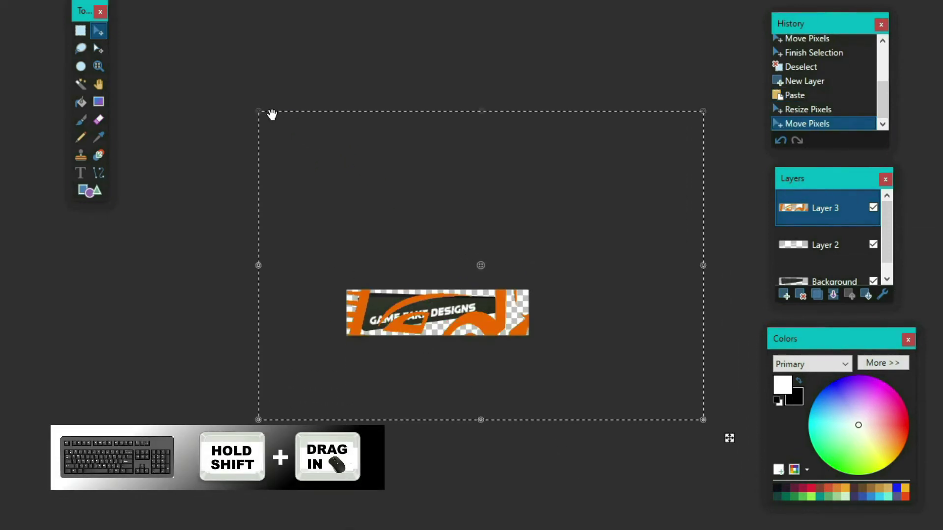
{"action": "left_click_drag", "start_coordinate": [261, 115], "coordinate": [604, 354]}
{"action": "mouse_move", "coordinate": [499, 353]}
{"action": "left_mouse_down"}
{"action": "mouse_move", "coordinate": [393, 315]}
{"action": "mouse_move", "coordinate": [387, 298]}
{"action": "mouse_move", "coordinate": [385, 309]}
{"action": "left_mouse_up"}
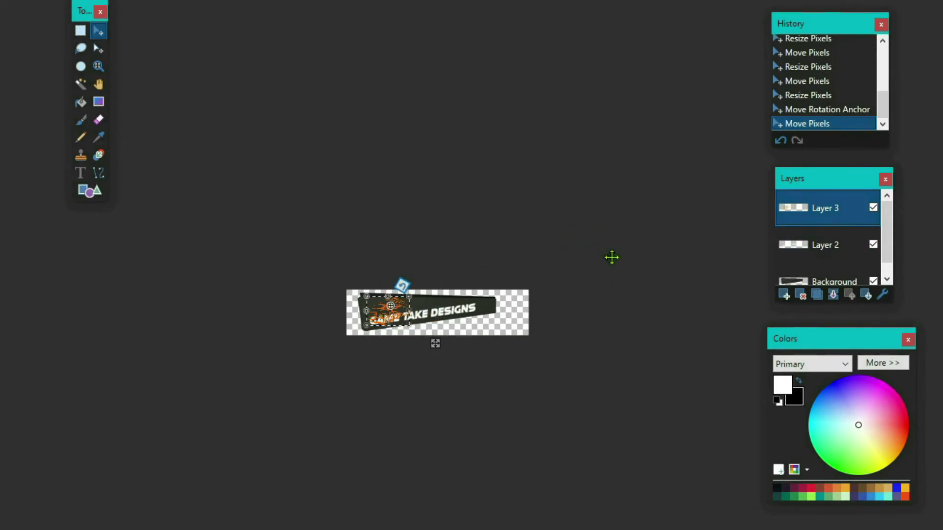
{"action": "key", "text": "ctrl+d"}
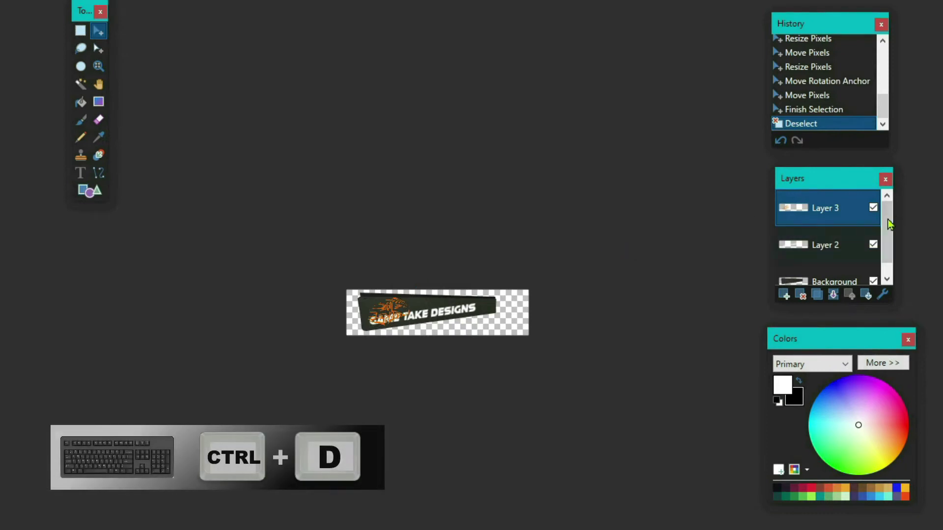
{"action": "left_click_drag", "start_coordinate": [870, 211], "coordinate": [860, 259]}
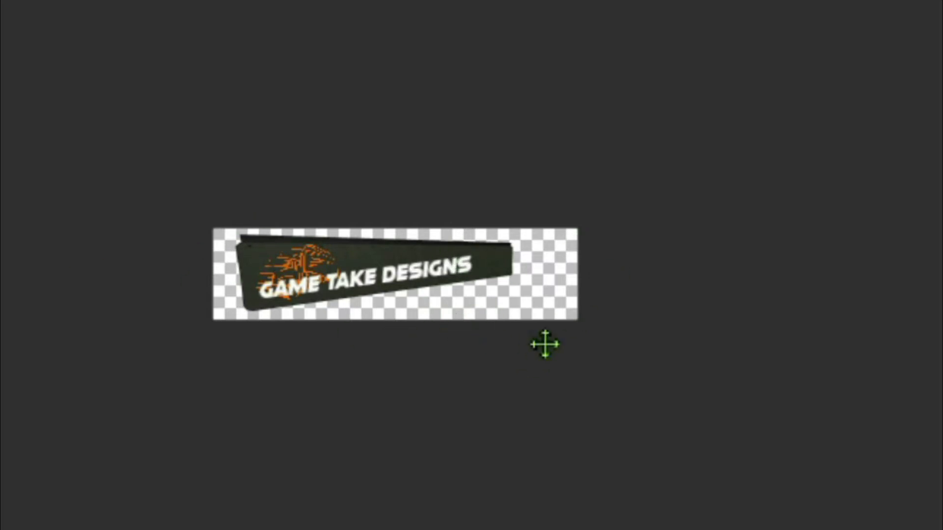
- Add a new layer above Layer 2 and select the whole canvas for a white fill
{"action": "left_click", "coordinate": [801, 212]}
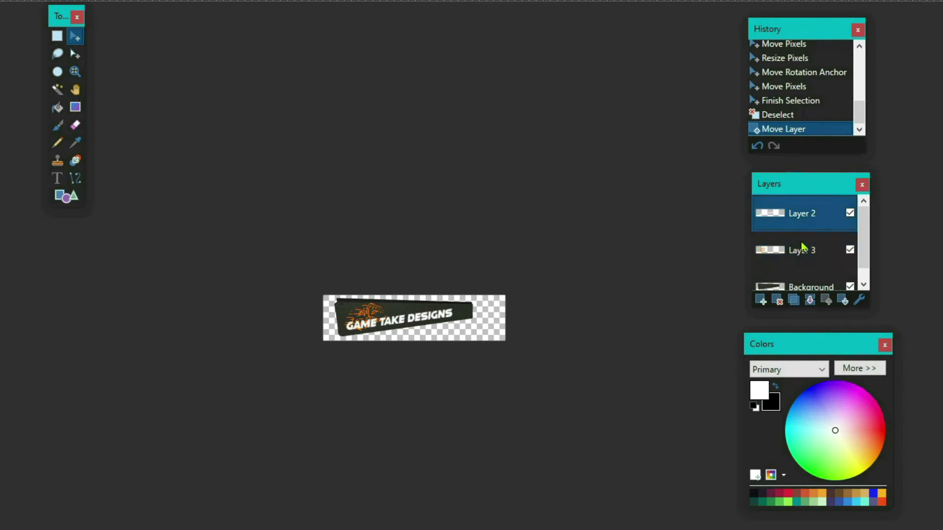
{"action": "left_click", "coordinate": [759, 298]}
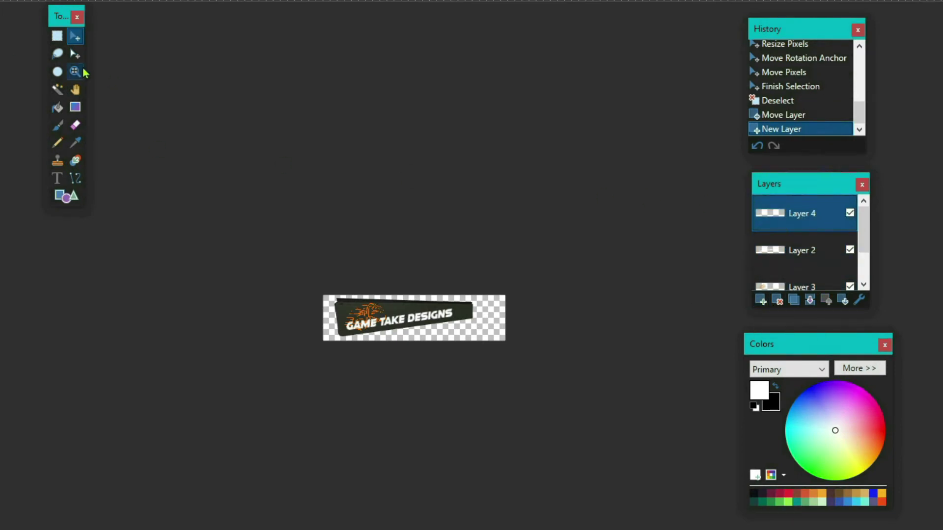
{"action": "left_click", "coordinate": [58, 38]}
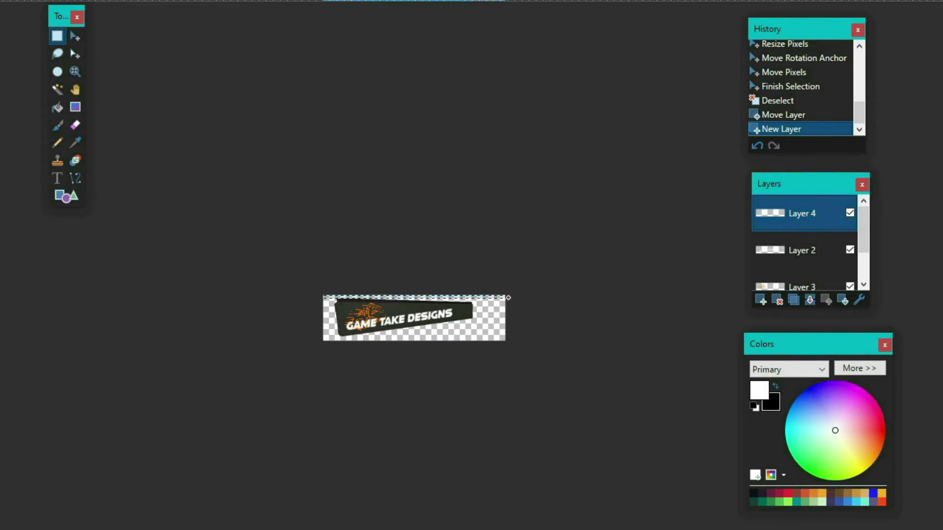
{"action": "left_click_drag", "start_coordinate": [321, 293], "coordinate": [516, 341]}
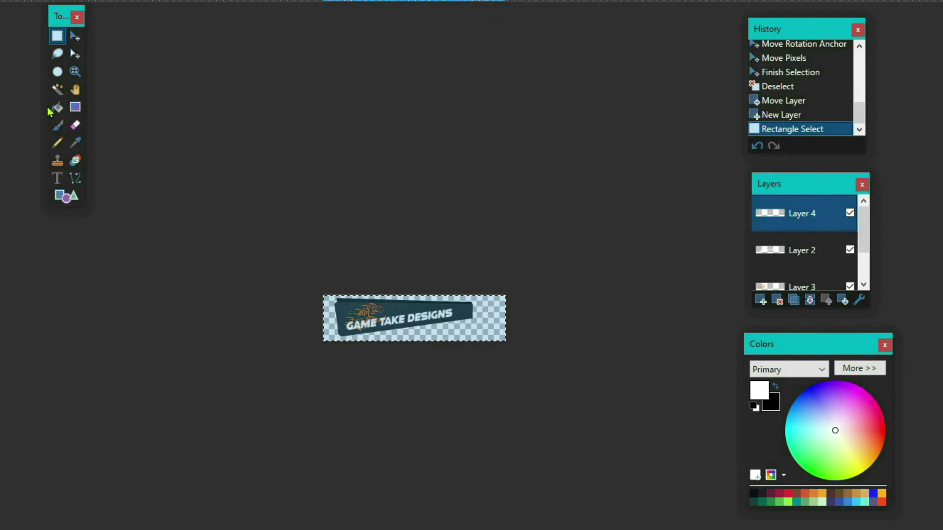
{"action": "left_click", "coordinate": [58, 106]}
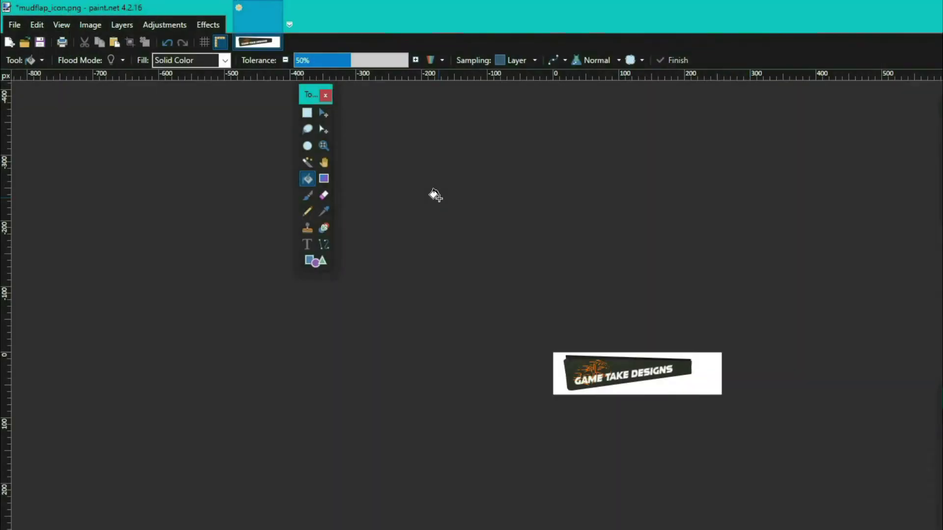
- Save the mudflap icon as a paint.net file on the Desktop
{"action": "left_click", "coordinate": [14, 24]}
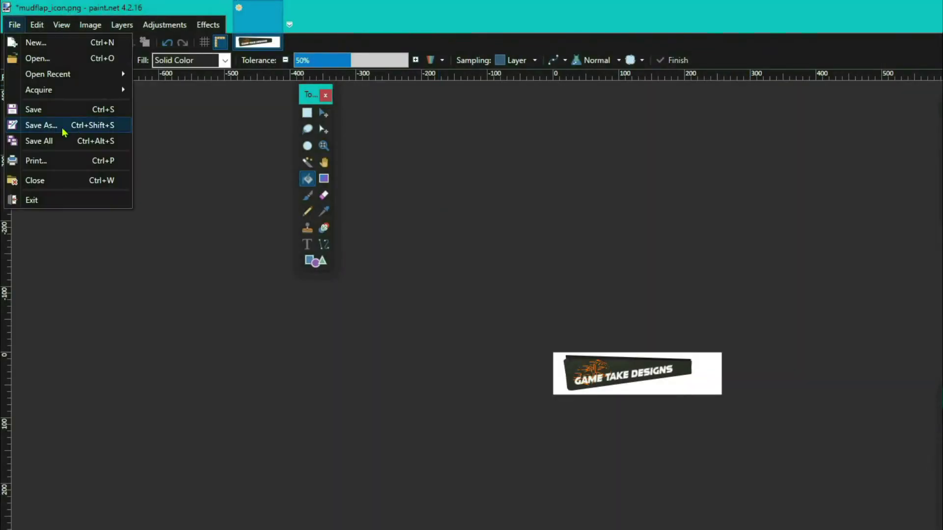
{"action": "left_click", "coordinate": [61, 126]}
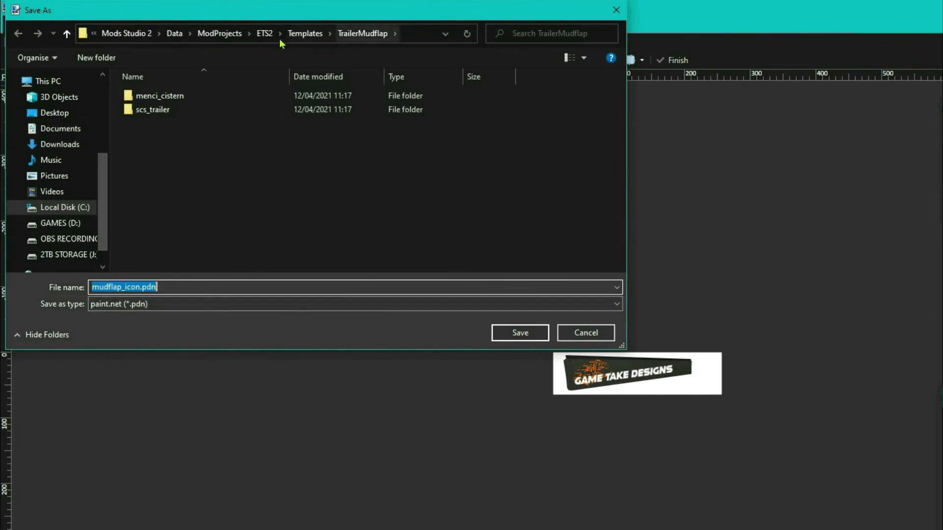
{"action": "left_click", "coordinate": [74, 112]}
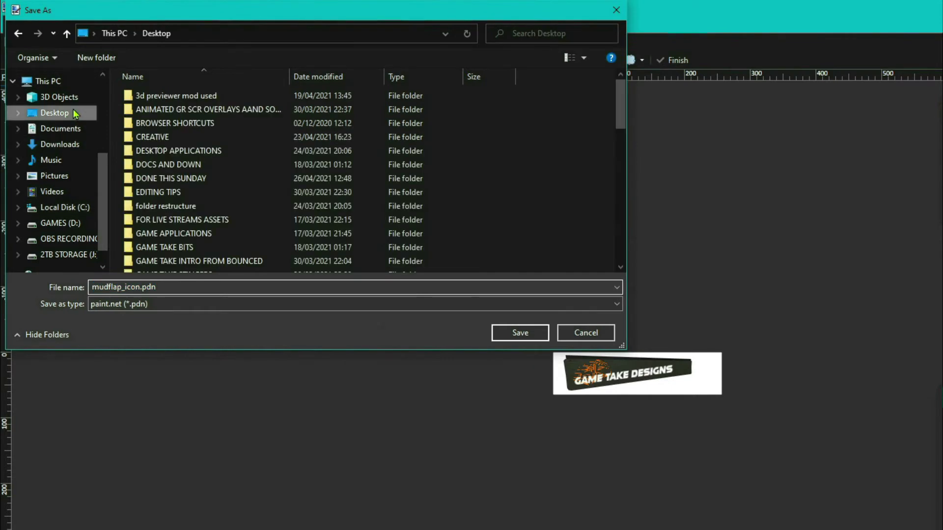
{"action": "left_click", "coordinate": [532, 335]}
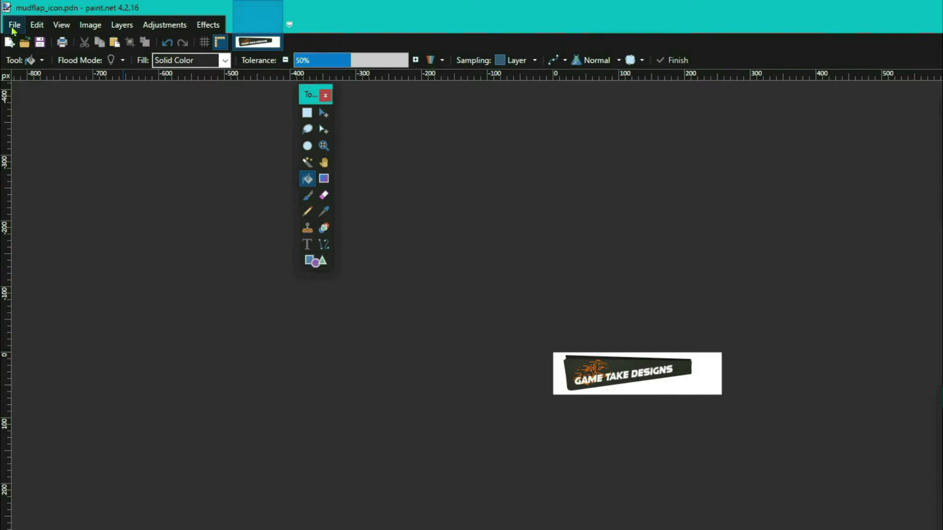
- Save another copy as mudflap_icon.jpg, accepting the save settings
{"action": "left_click", "coordinate": [13, 27]}
{"action": "left_click", "coordinate": [51, 130]}
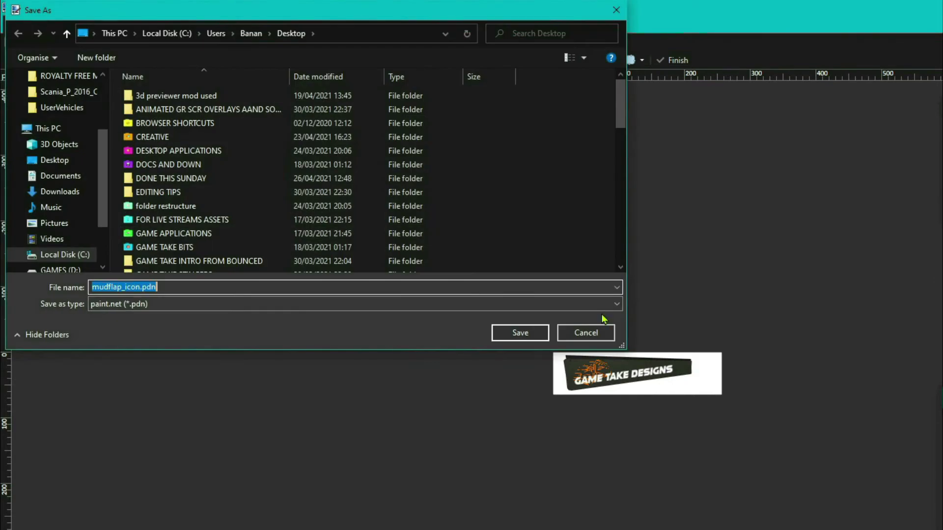
{"action": "left_click", "coordinate": [618, 304]}
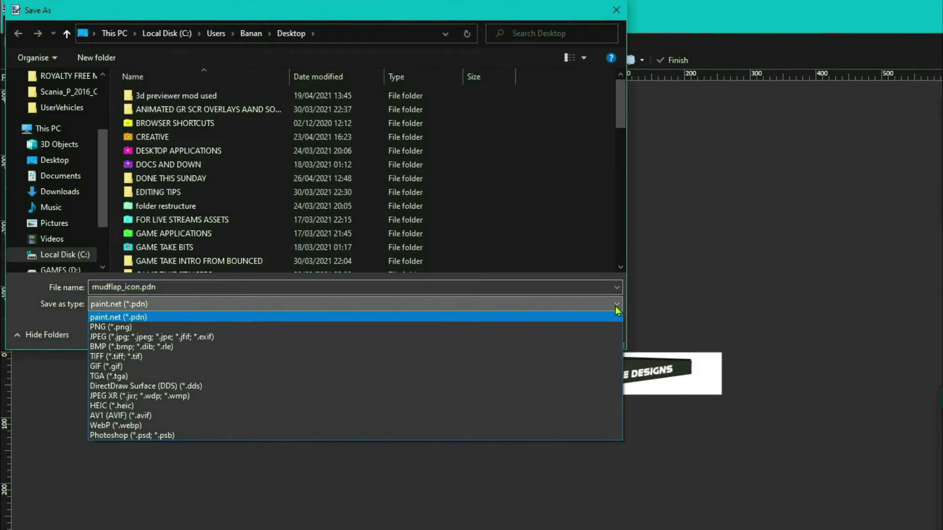
{"action": "left_click", "coordinate": [516, 328]}
{"action": "left_click", "coordinate": [335, 277]}
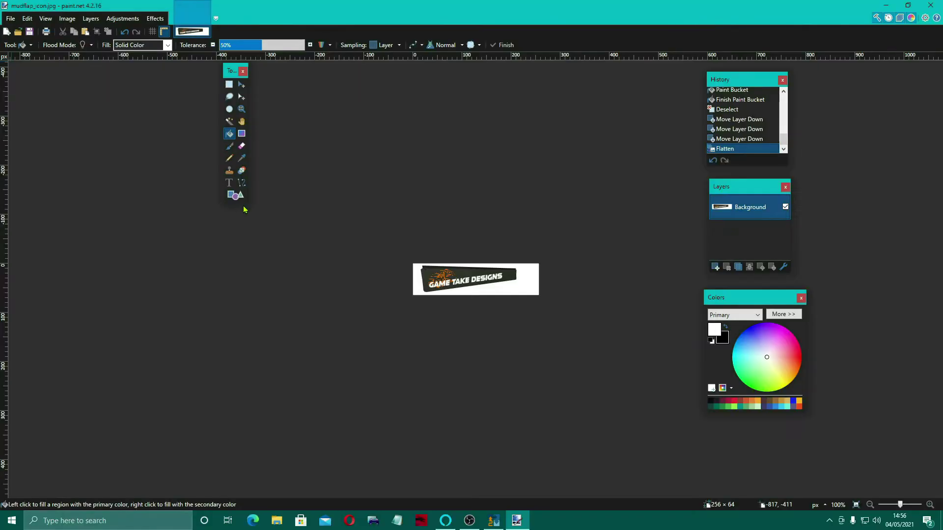
- Close paint.net and open Data\ModData\SCS\Icons\icon_1.png in paint.net
{"action": "left_click", "coordinate": [931, 6]}
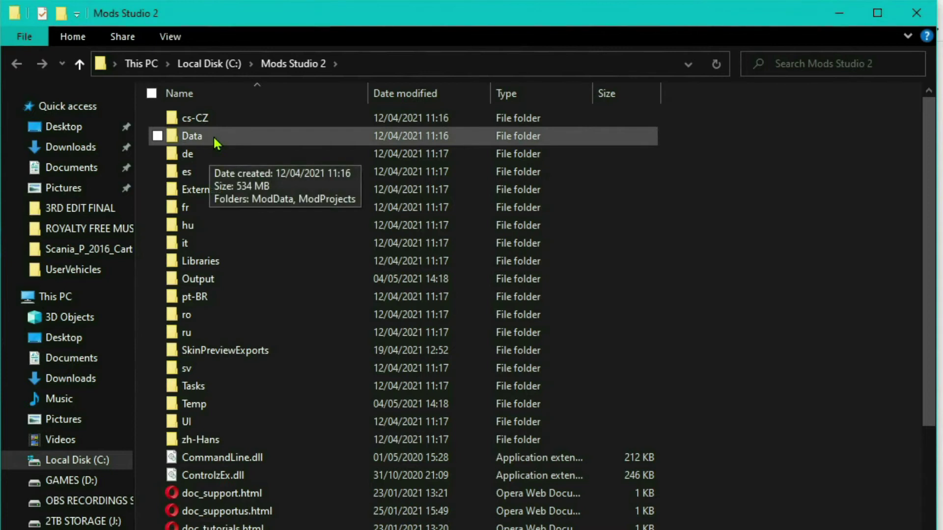
{"action": "left_click", "coordinate": [283, 136]}
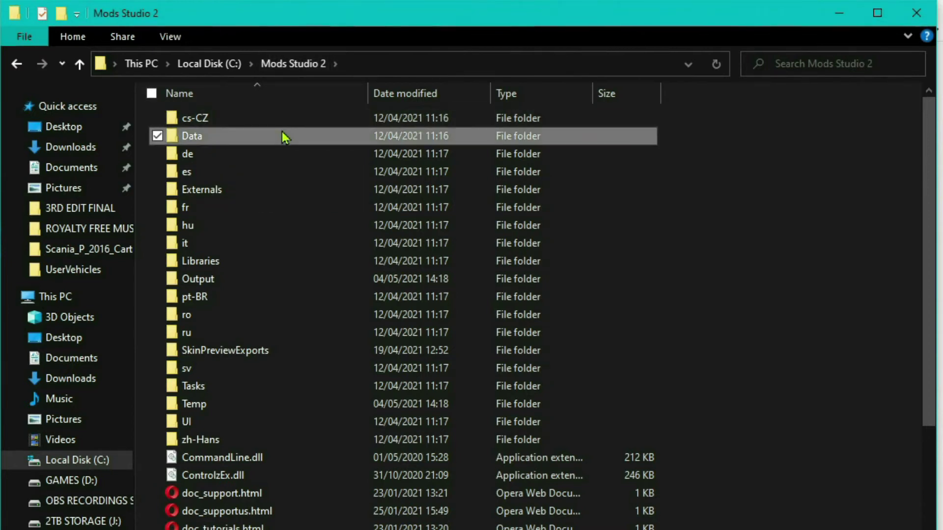
{"action": "double_click", "coordinate": [282, 136]}
{"action": "double_click", "coordinate": [281, 118]}
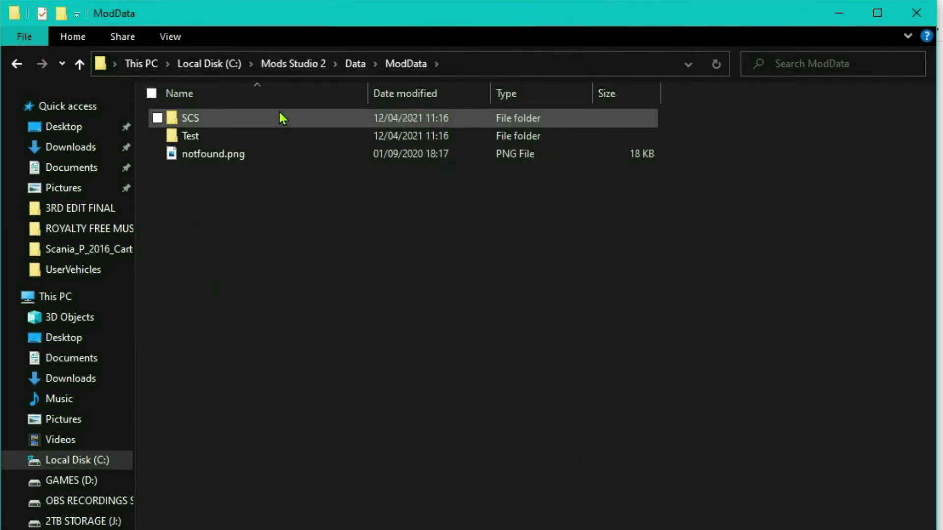
{"action": "double_click", "coordinate": [282, 119]}
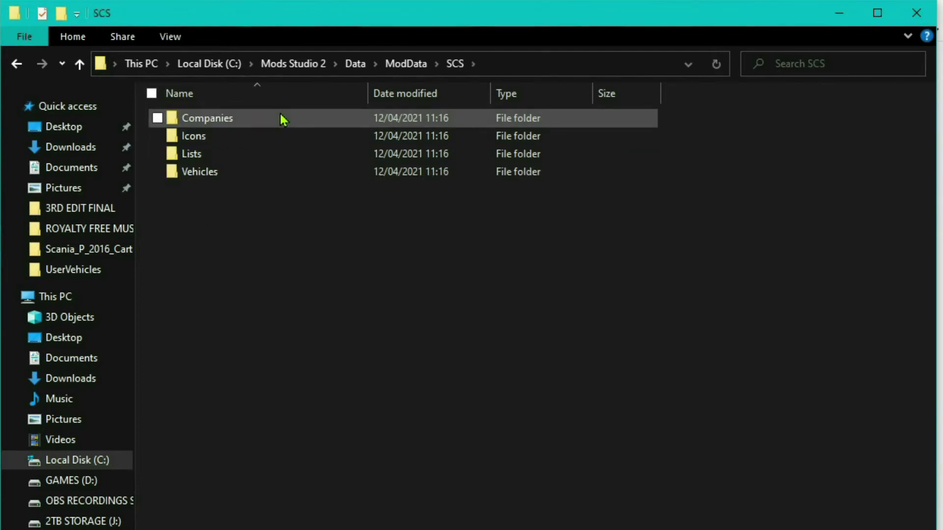
{"action": "double_click", "coordinate": [288, 137]}
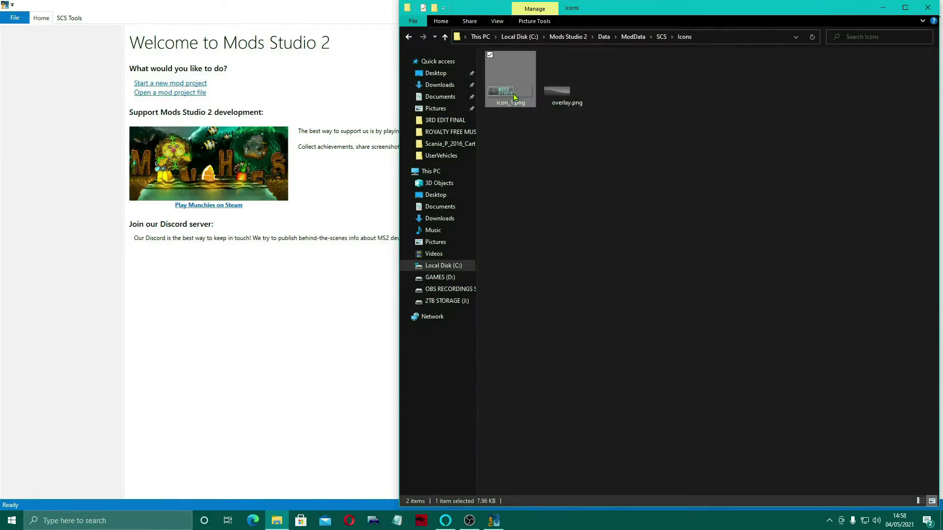
{"action": "right_click", "coordinate": [514, 93]}
{"action": "mouse_move", "coordinate": [543, 259]}
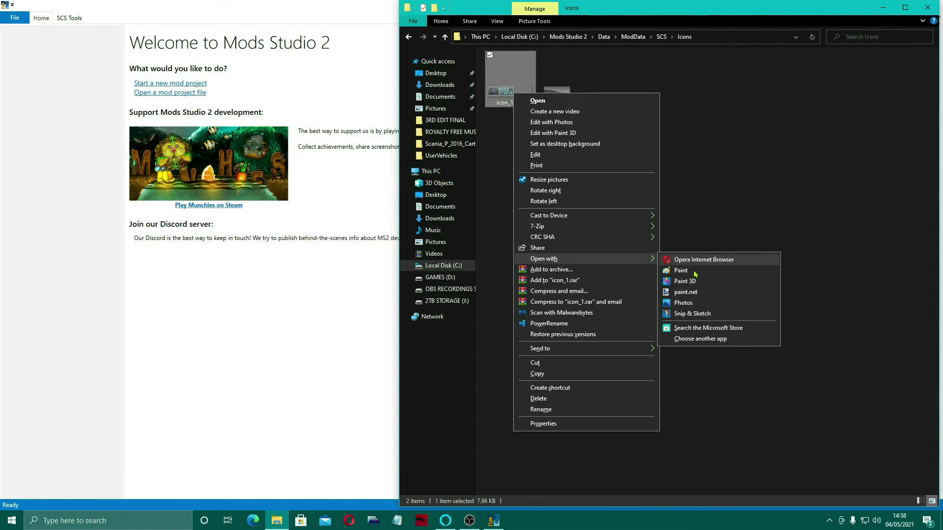
{"action": "left_click", "coordinate": [685, 292]}
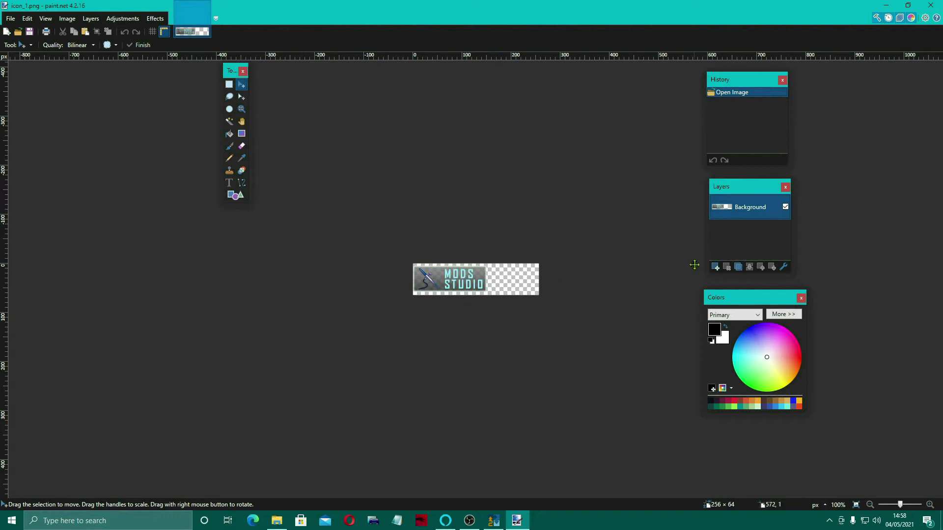
- Add a new layer, select the whole image and fill it white
{"action": "left_click", "coordinate": [714, 266]}
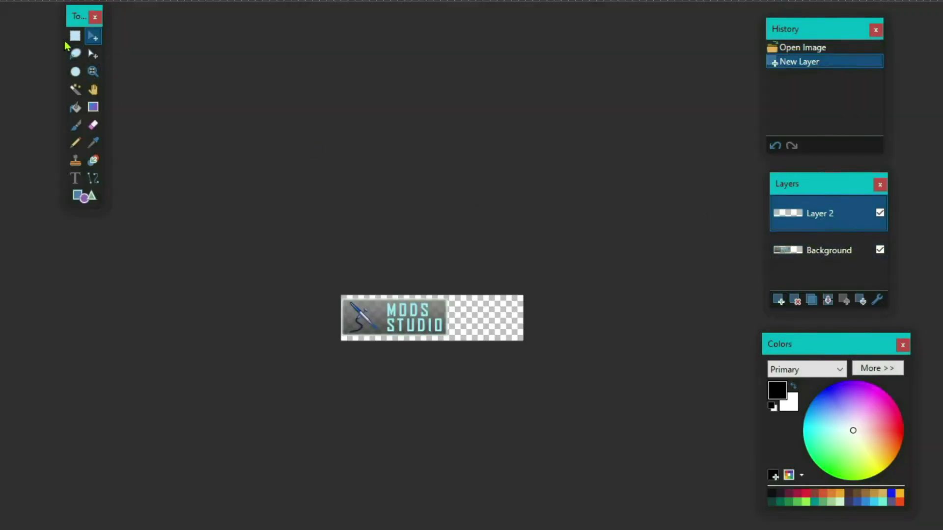
{"action": "left_click", "coordinate": [75, 38]}
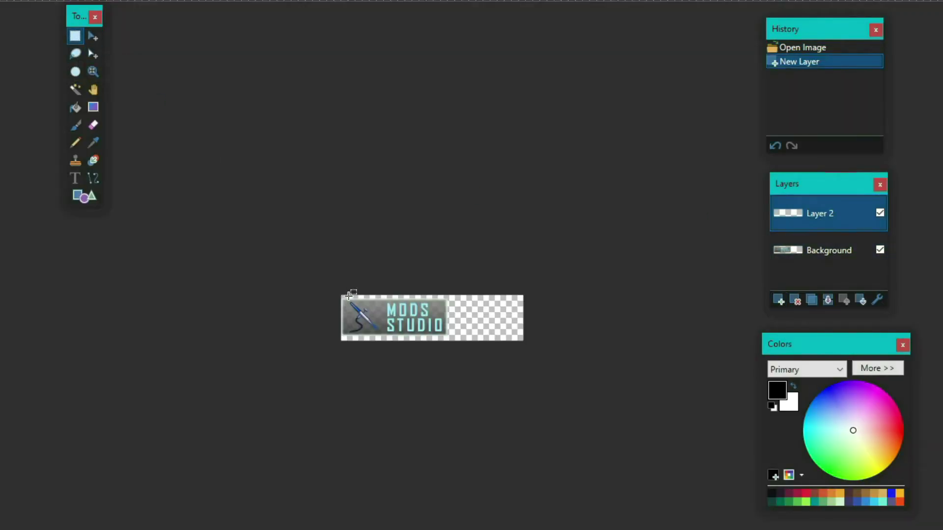
{"action": "left_click_drag", "start_coordinate": [342, 292], "coordinate": [524, 342]}
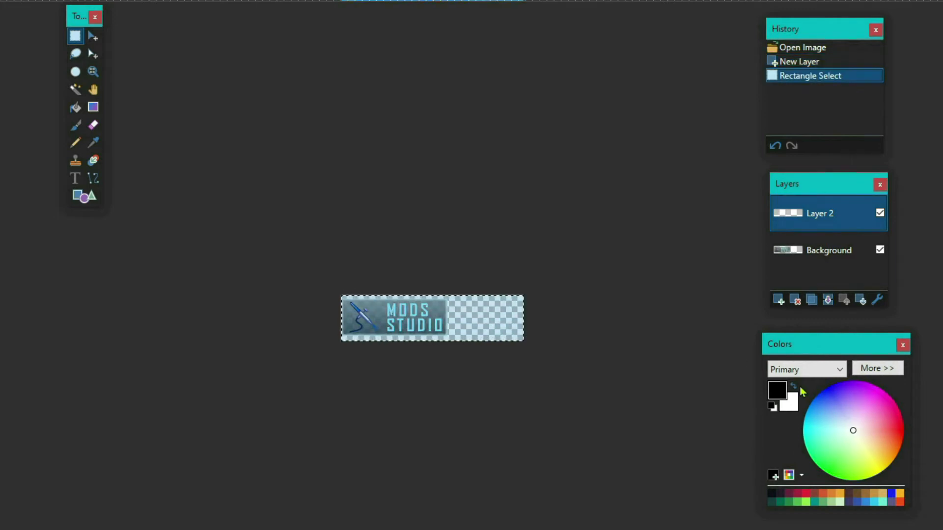
{"action": "left_click", "coordinate": [793, 385]}
{"action": "left_click", "coordinate": [75, 106]}
{"action": "left_click", "coordinate": [358, 299]}
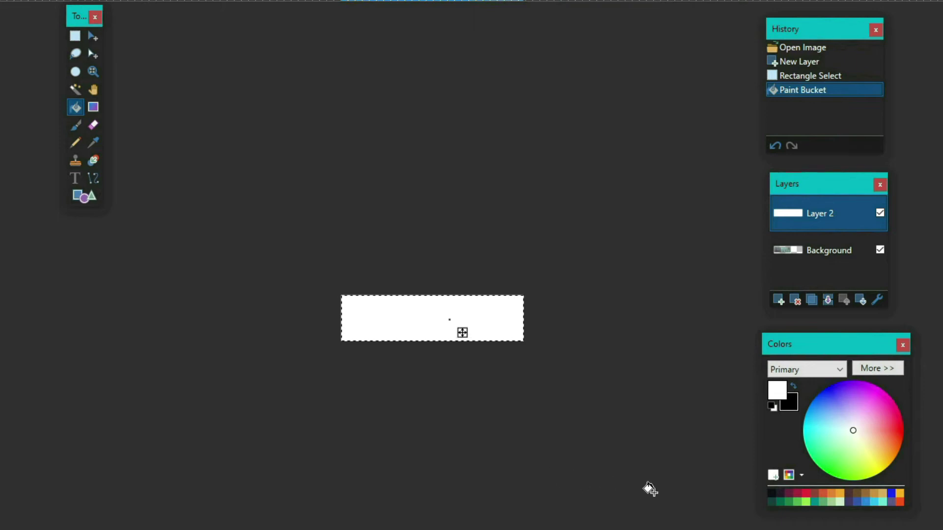
- Draw a saturated cyan-to-white gradient across the layer and deselect
{"action": "left_click", "coordinate": [794, 386]}
{"action": "left_click", "coordinate": [818, 426]}
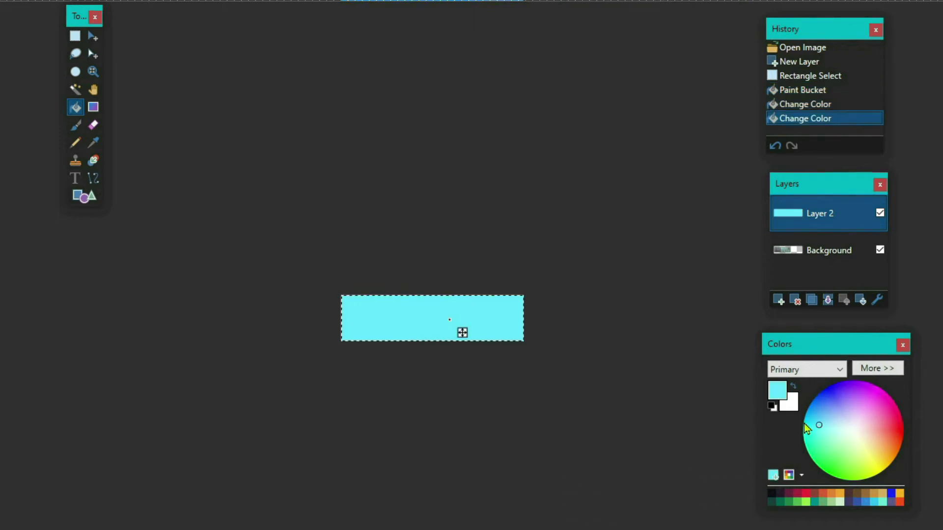
{"action": "left_click", "coordinate": [808, 426]}
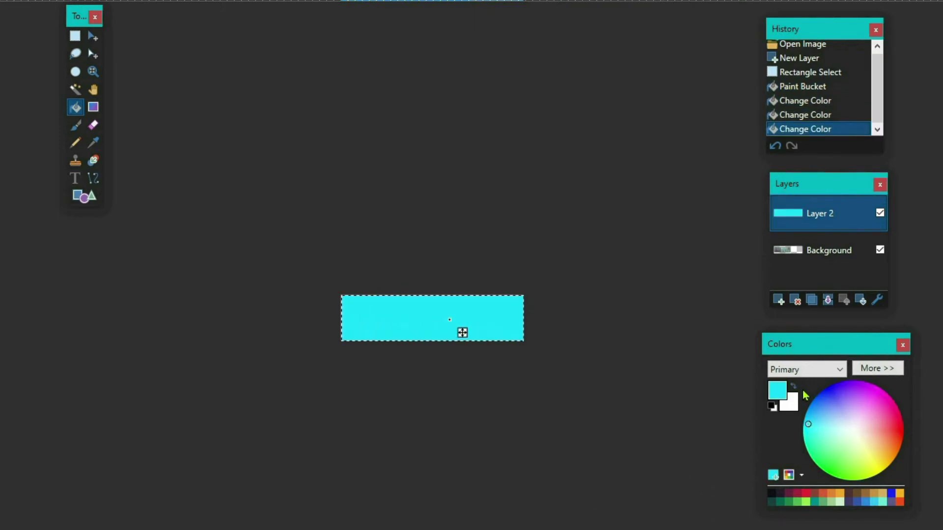
{"action": "left_click", "coordinate": [93, 107]}
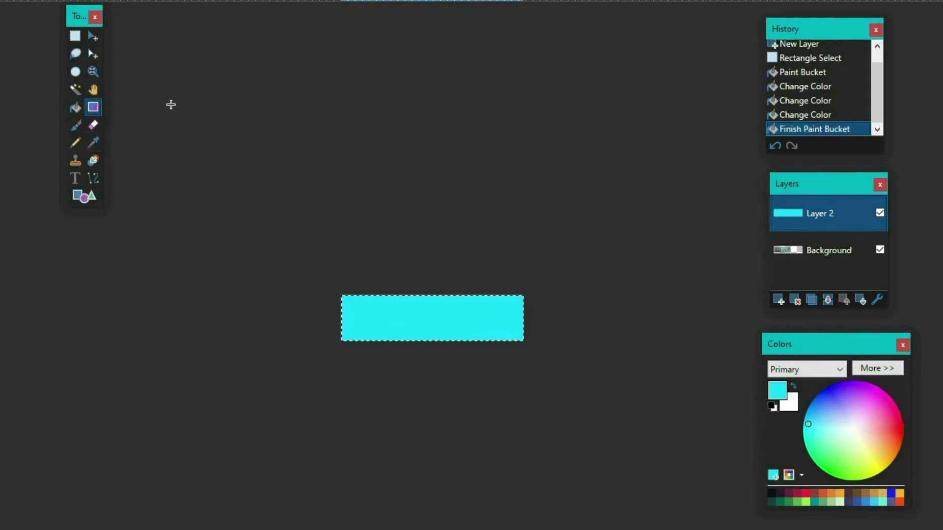
{"action": "left_click_drag", "start_coordinate": [368, 296], "coordinate": [448, 355]}
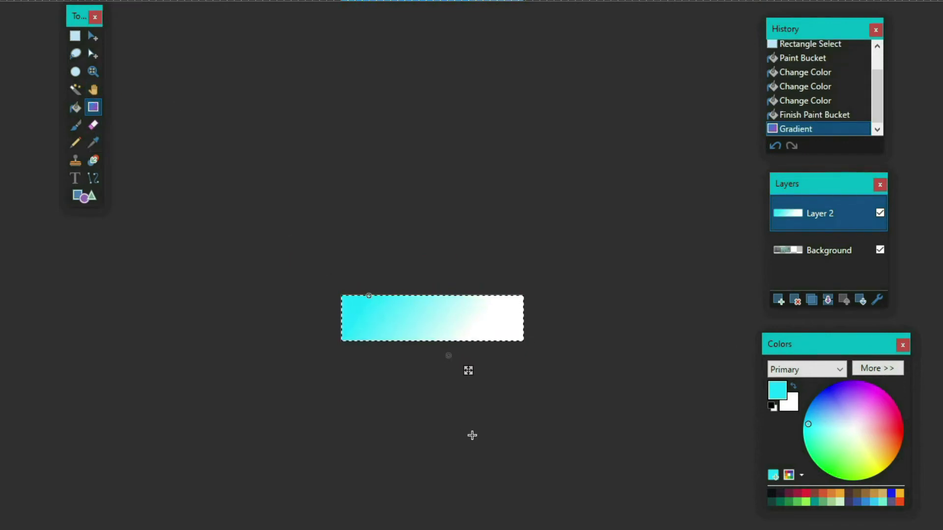
{"action": "key", "text": "ctrl+d"}
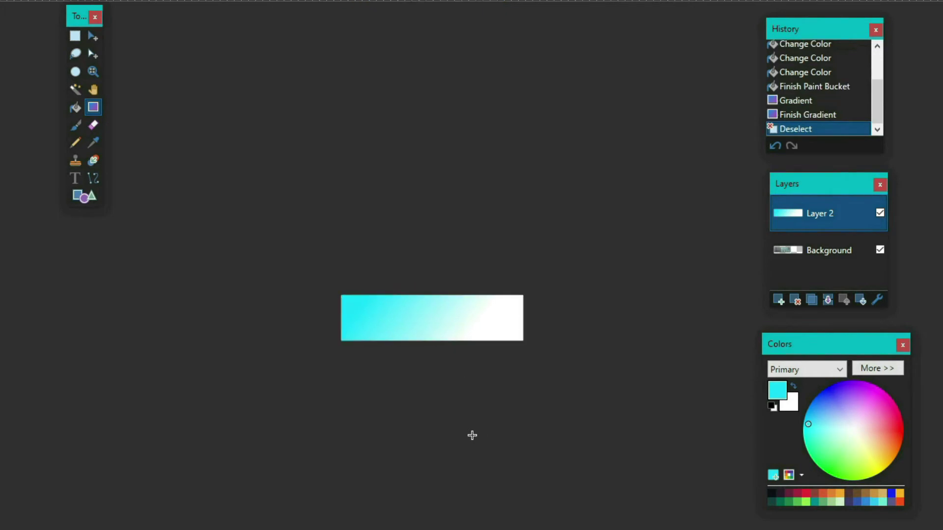
- Paste the truck onto a new layer at canvas size and shrink it onto the banner's left end
{"action": "left_click", "coordinate": [779, 300]}
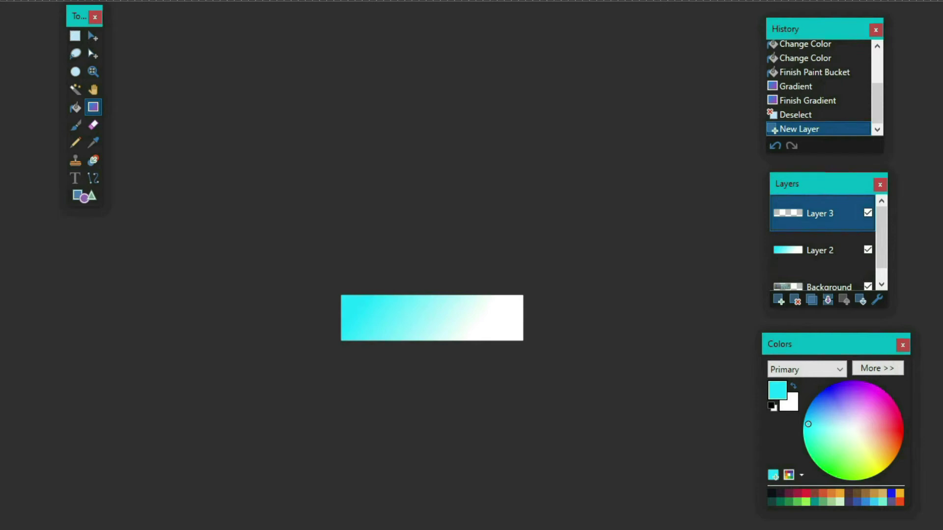
{"action": "key", "text": "ctrl+v"}
{"action": "left_click", "coordinate": [373, 386]}
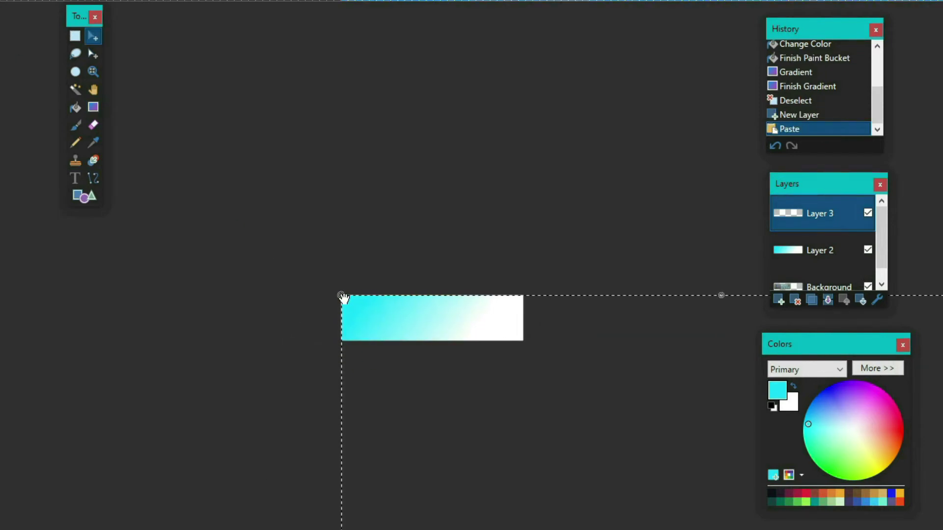
{"action": "mouse_move", "coordinate": [343, 298]}
{"action": "left_mouse_down"}
{"action": "mouse_move", "coordinate": [512, 470]}
{"action": "mouse_move", "coordinate": [653, 512]}
{"action": "mouse_move", "coordinate": [284, 160]}
{"action": "mouse_move", "coordinate": [377, 289]}
{"action": "mouse_move", "coordinate": [625, 411]}
{"action": "left_mouse_up"}
{"action": "left_click_drag", "start_coordinate": [669, 449], "coordinate": [411, 343]}
{"action": "left_click_drag", "start_coordinate": [354, 328], "coordinate": [380, 318]}
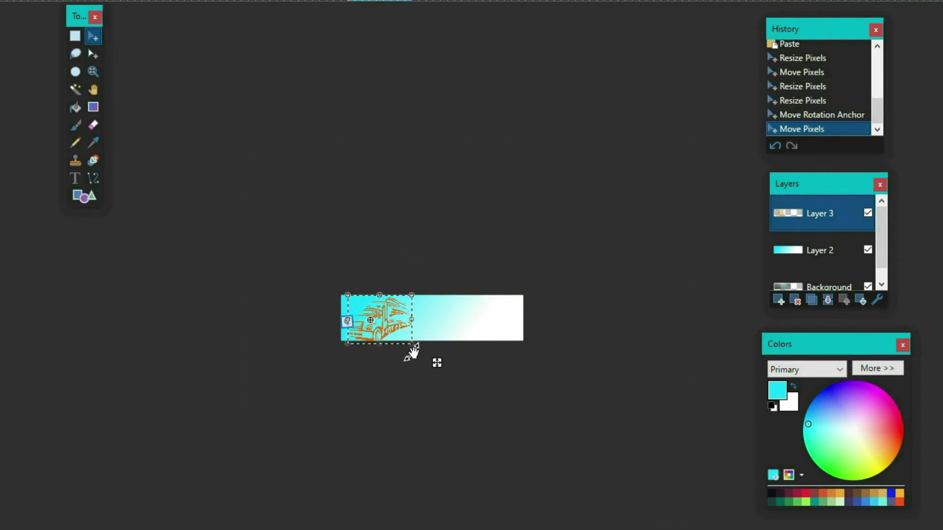
{"action": "mouse_move", "coordinate": [411, 352]}
{"action": "left_mouse_down"}
{"action": "mouse_move", "coordinate": [413, 338]}
{"action": "mouse_move", "coordinate": [479, 319]}
{"action": "mouse_move", "coordinate": [438, 319]}
{"action": "left_mouse_up"}
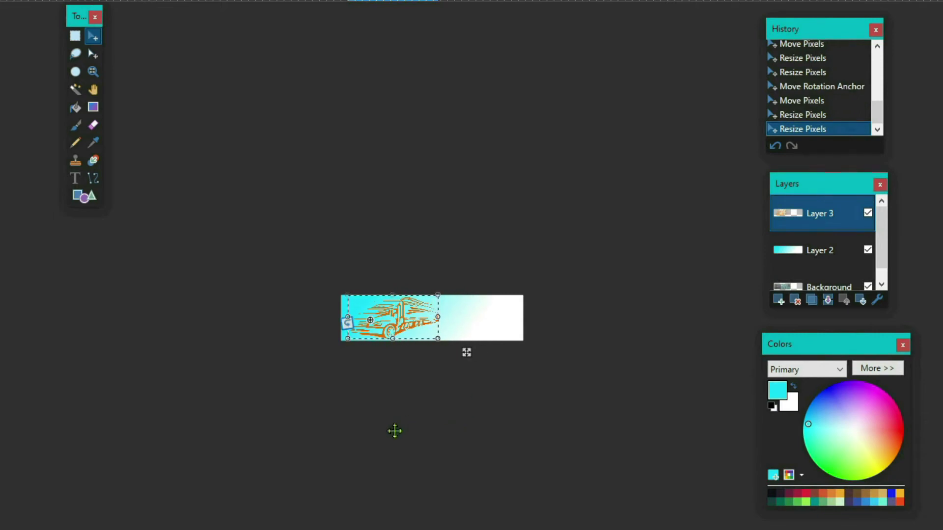
{"action": "key", "text": "ctrl+d"}
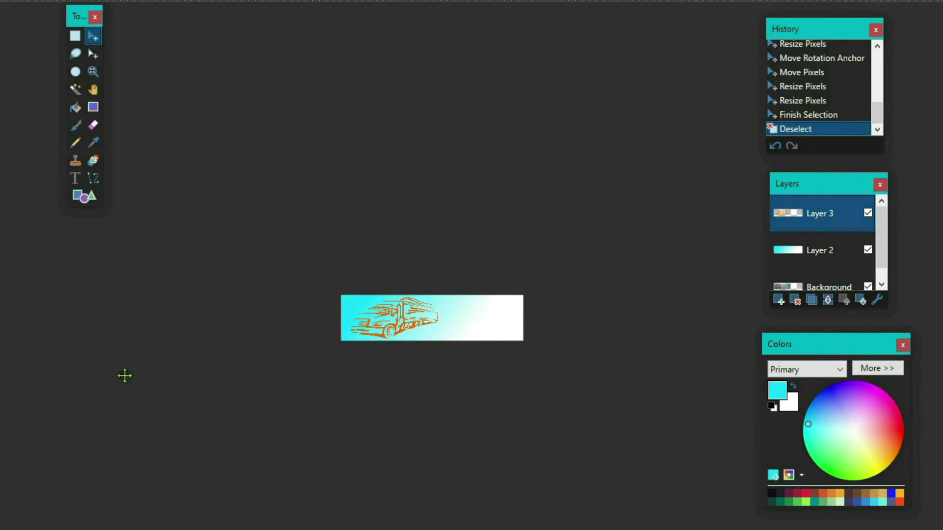
- Add a layer with two-line text 'GAME TAKE / DESIGNS' and move it right
{"action": "left_click", "coordinate": [778, 300]}
{"action": "left_click", "coordinate": [76, 179]}
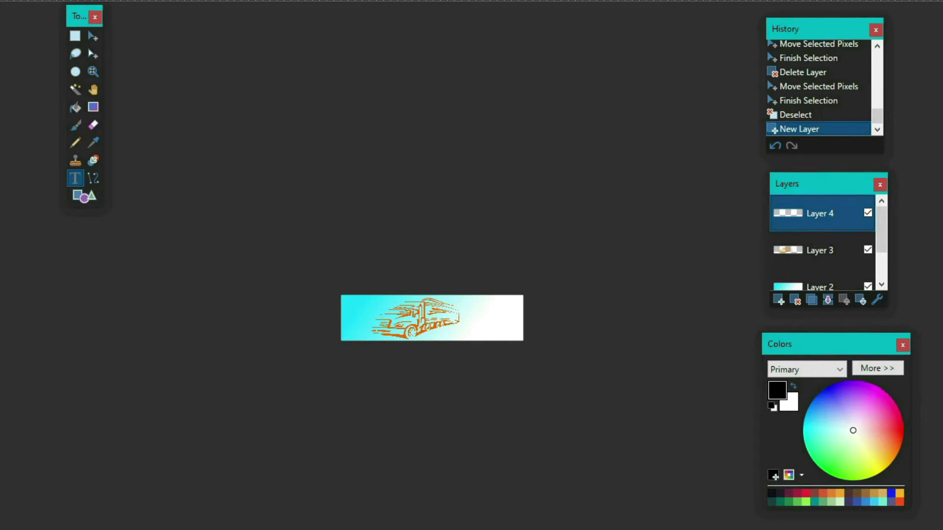
{"action": "type", "text": "GAME T"}
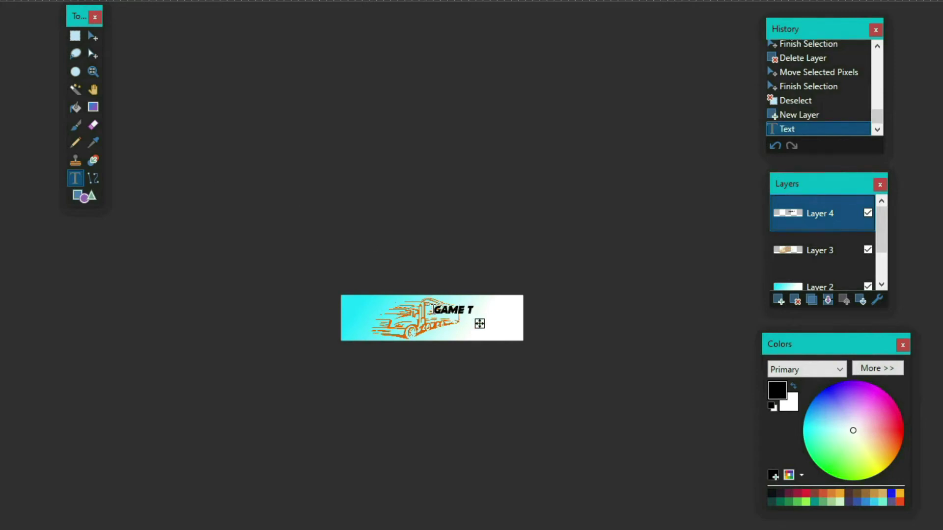
{"action": "type", "text": "AKE"}
{"action": "key", "text": "Return"}
{"action": "type", "text": "DES"}
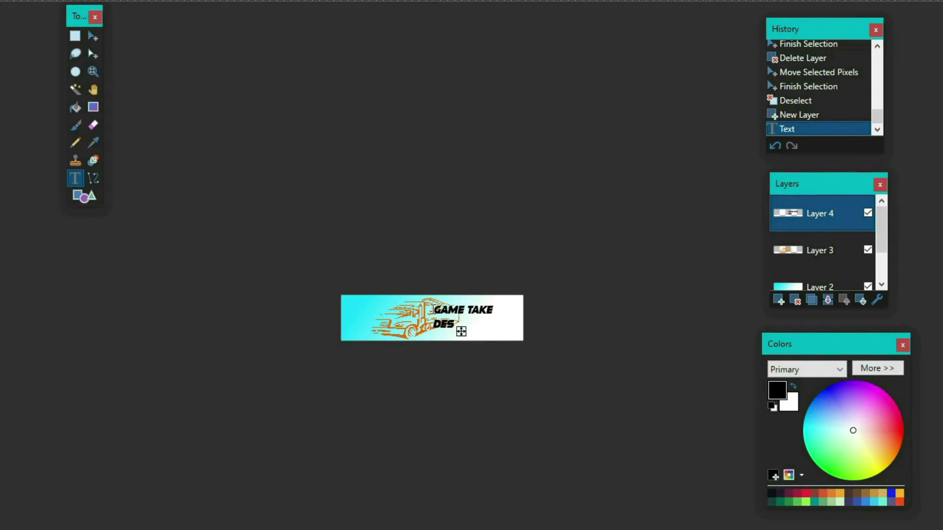
{"action": "type", "text": "IGNS"}
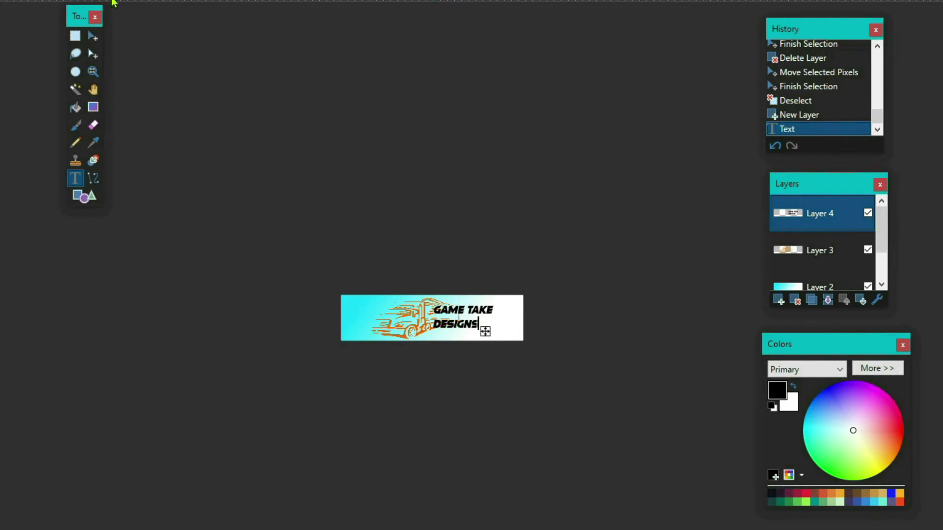
{"action": "left_click", "coordinate": [93, 36]}
{"action": "key", "text": "ctrl+a"}
{"action": "left_click_drag", "start_coordinate": [453, 317], "coordinate": [478, 319]}
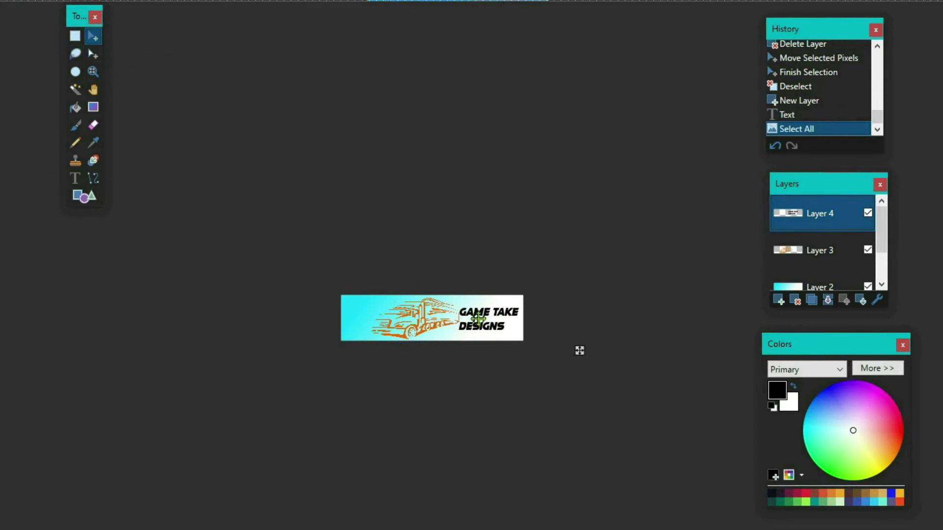
{"action": "key", "text": "ctrl+d"}
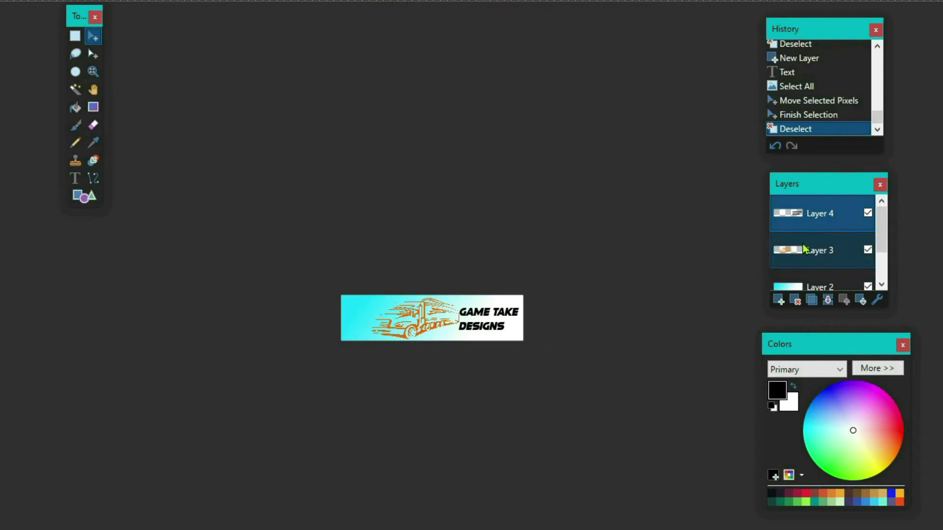
- Slide the orange truck layer further to the left
{"action": "left_click", "coordinate": [804, 250]}
{"action": "key", "text": "ctrl+a"}
{"action": "left_click_drag", "start_coordinate": [555, 347], "coordinate": [534, 349]}
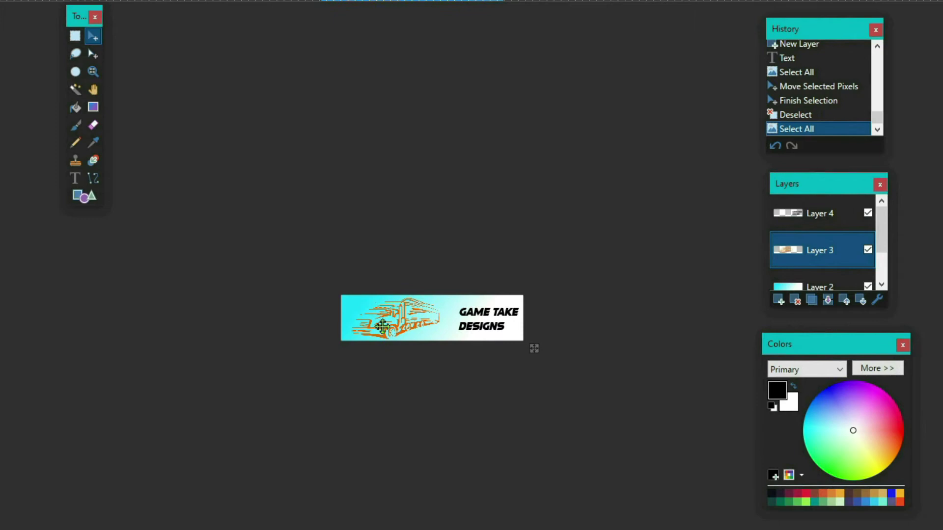
{"action": "left_click_drag", "start_coordinate": [382, 326], "coordinate": [377, 326]}
{"action": "key", "text": "ctrl+d"}
{"action": "left_click", "coordinate": [818, 213]}
- Enlarge and position the GAME TAKE DESIGNS text beside the truck, then begin saving
{"action": "key", "text": "ctrl+a"}
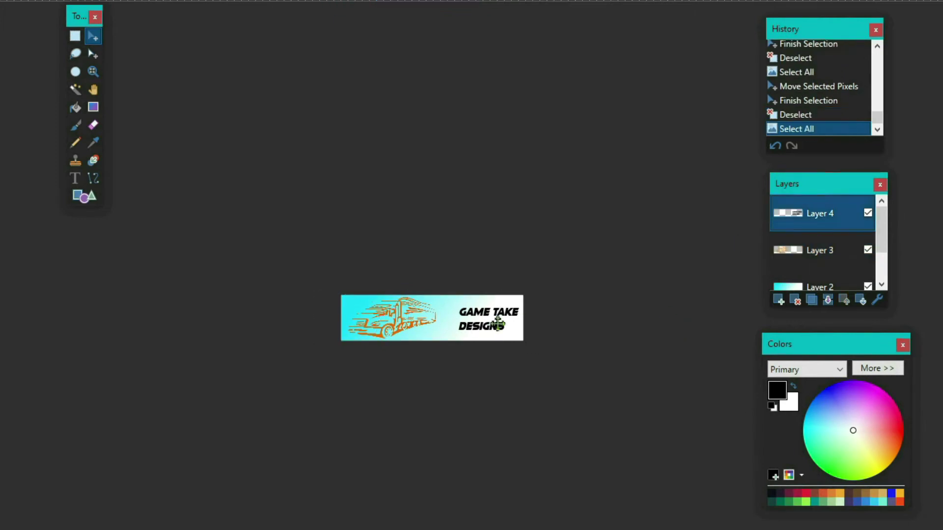
{"action": "left_click_drag", "start_coordinate": [498, 324], "coordinate": [485, 323]}
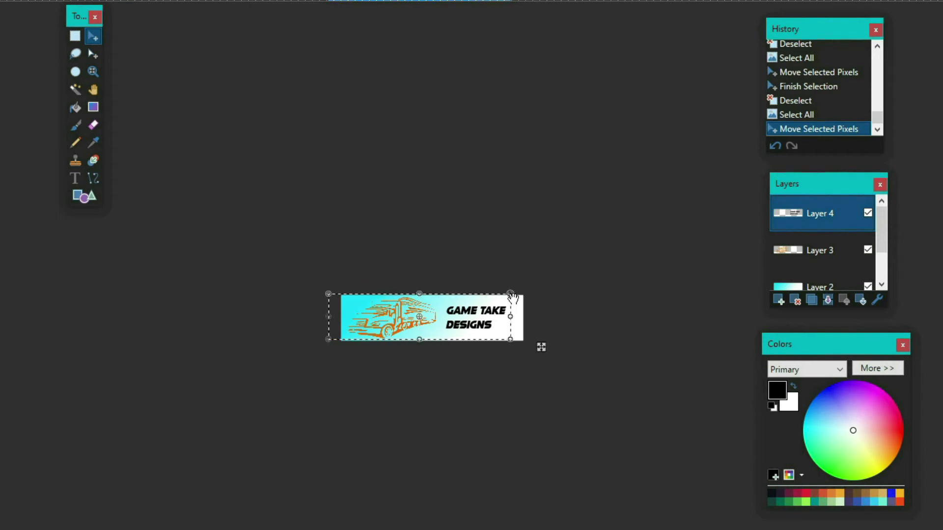
{"action": "left_click_drag", "start_coordinate": [513, 298], "coordinate": [562, 287]}
{"action": "left_click_drag", "start_coordinate": [647, 317], "coordinate": [609, 324]}
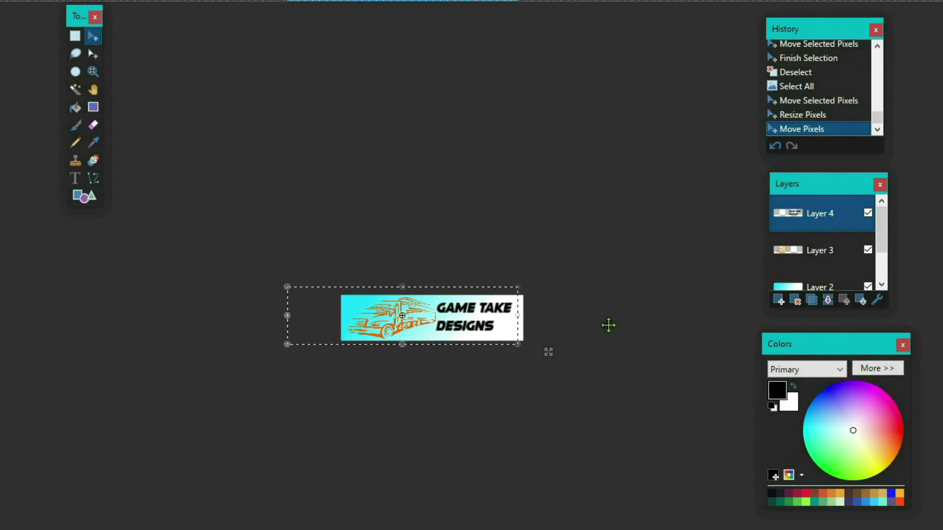
{"action": "key", "text": "ctrl+d"}
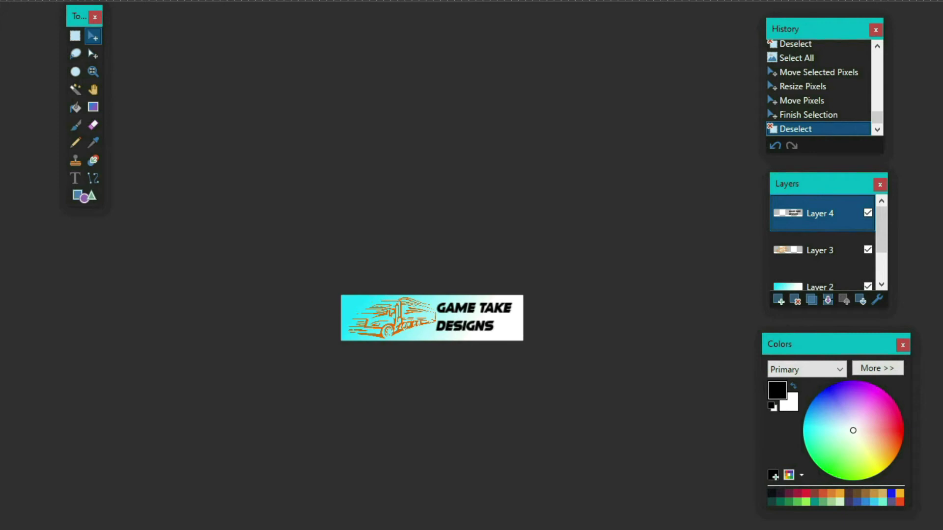
{"action": "key", "text": "ctrl+s"}
{"action": "type", "text": "256 ICON"}
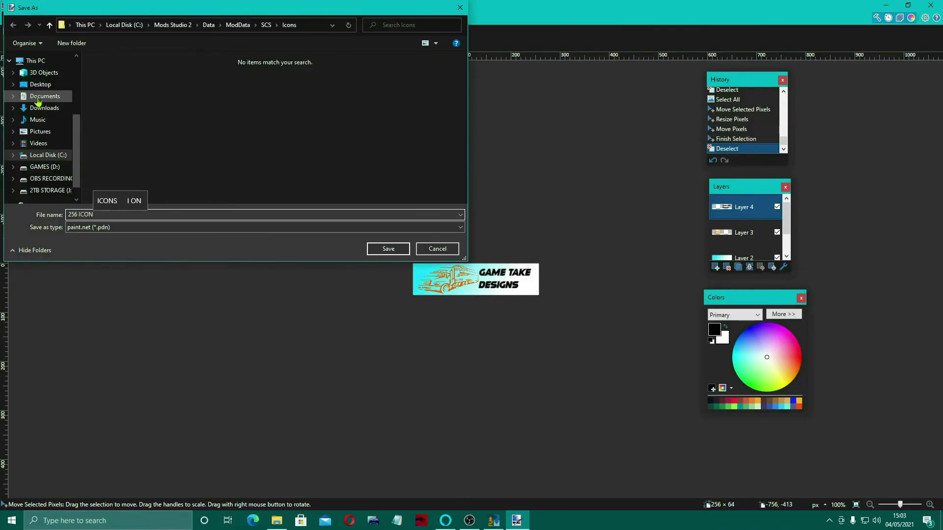
- Save the banner flattened as '256 ICON' in an image format, then close paint.net
{"action": "left_click", "coordinate": [40, 84]}
{"action": "left_click", "coordinate": [388, 248]}
{"action": "left_click", "coordinate": [11, 18]}
{"action": "left_click", "coordinate": [32, 88]}
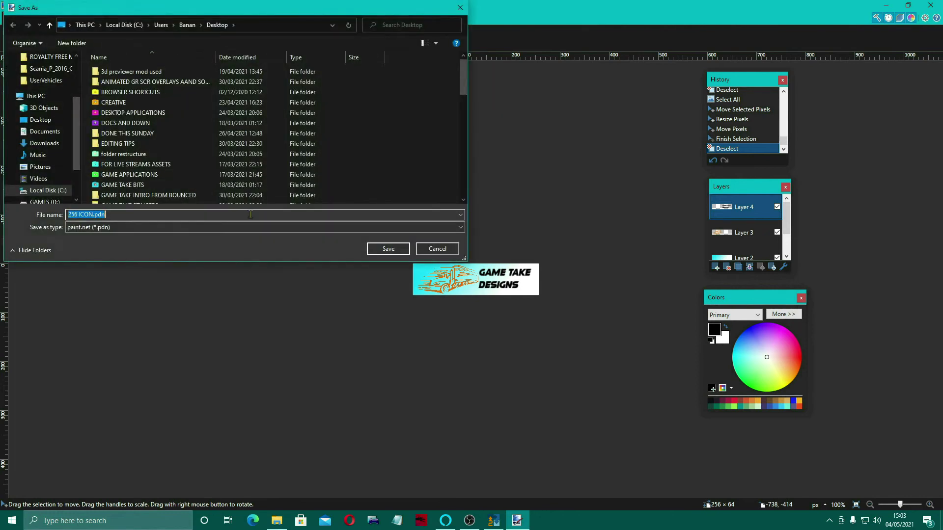
{"action": "left_click", "coordinate": [461, 227]}
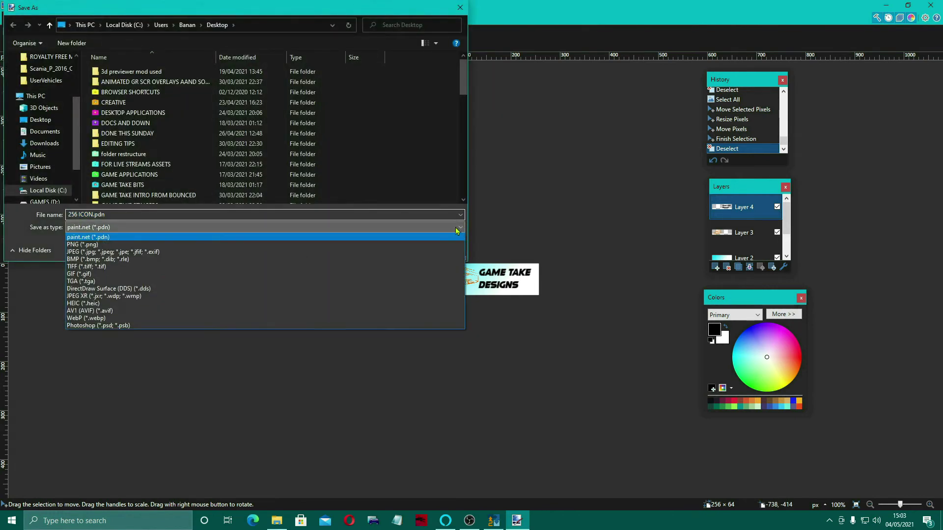
{"action": "left_click", "coordinate": [402, 253]}
{"action": "left_click", "coordinate": [246, 207]}
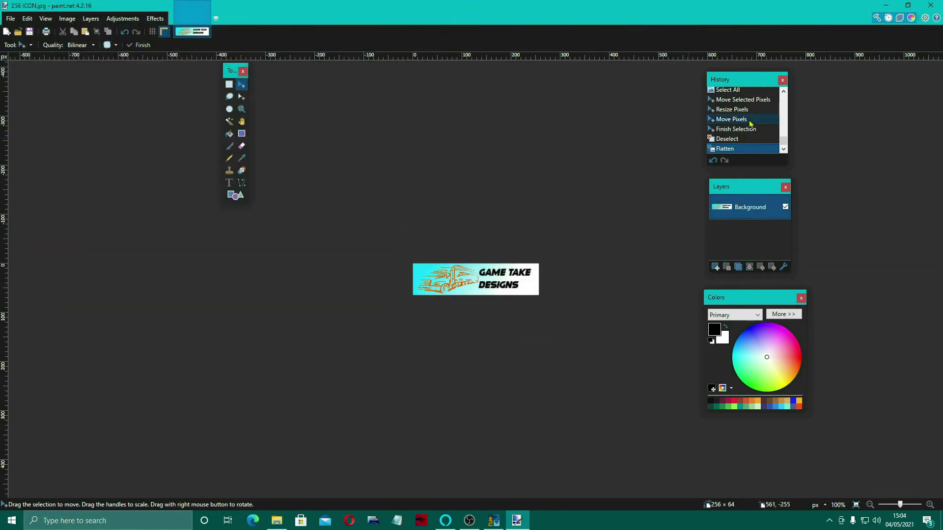
{"action": "left_click", "coordinate": [933, 6]}
- Open overlay.png in paint.net from File Explorer
{"action": "left_click", "coordinate": [564, 81]}
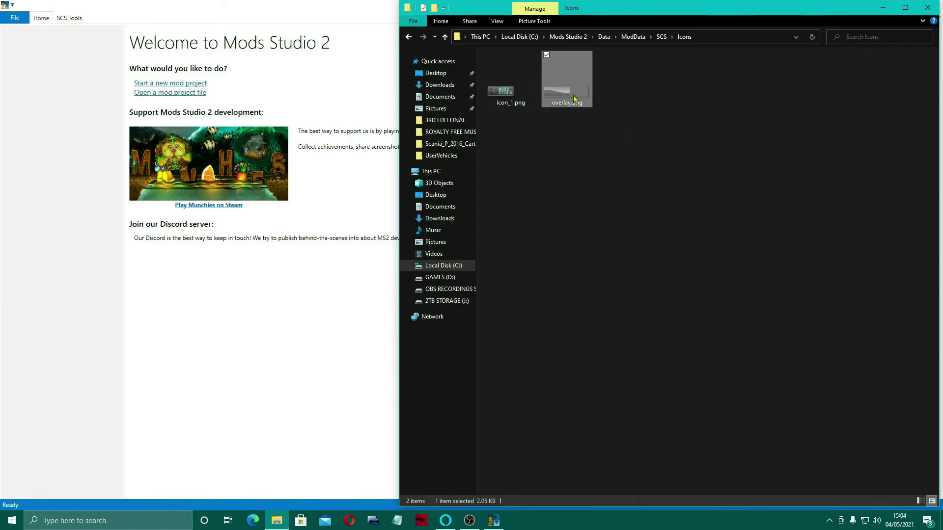
{"action": "right_click", "coordinate": [573, 94]}
{"action": "left_click", "coordinate": [810, 291]}
- Add a white-filled layer and place it beneath the overlay's Background layer
{"action": "left_click", "coordinate": [778, 300]}
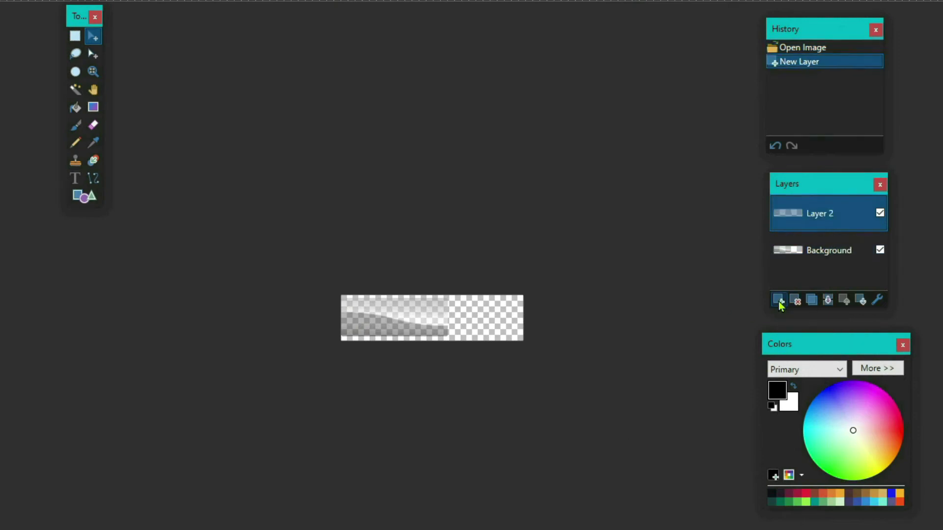
{"action": "key", "text": "s"}
{"action": "left_click_drag", "start_coordinate": [339, 291], "coordinate": [520, 305]}
{"action": "left_click", "coordinate": [340, 295]}
{"action": "left_click_drag", "start_coordinate": [340, 294], "coordinate": [534, 343]}
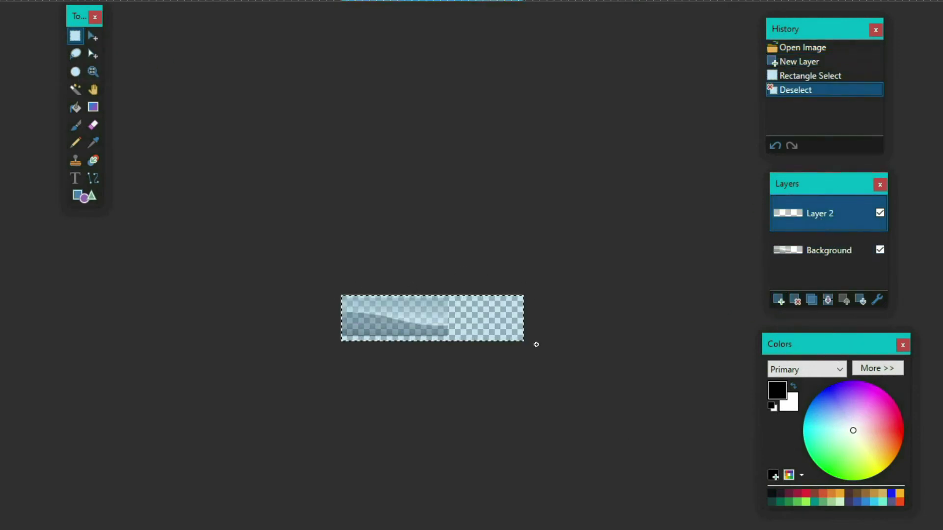
{"action": "key", "text": "x"}
{"action": "key", "text": "f"}
{"action": "left_click", "coordinate": [471, 337]}
{"action": "mouse_move", "coordinate": [844, 227]}
{"action": "left_mouse_down"}
{"action": "mouse_move", "coordinate": [840, 258]}
{"action": "mouse_move", "coordinate": [827, 213]}
{"action": "left_mouse_up"}
{"action": "key", "text": "ctrl+d"}
- Place black text on the overlay's right side, resize it, then delete the misspelled layer
{"action": "left_click", "coordinate": [778, 299]}
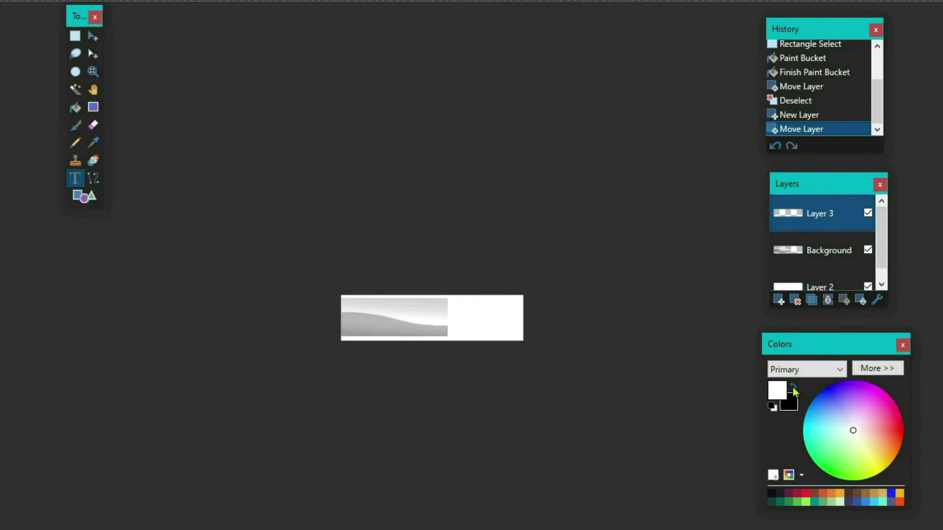
{"action": "left_click", "coordinate": [793, 387]}
{"action": "left_click", "coordinate": [434, 304]}
{"action": "type", "text": "GAME TAKE DE"}
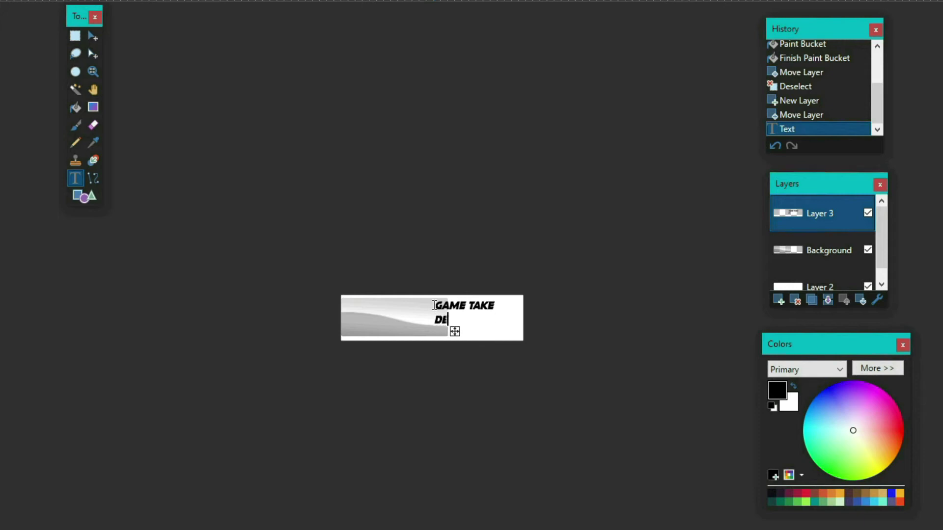
{"action": "type", "text": "SINS"}
{"action": "key", "text": "ctrl+a"}
{"action": "key", "text": "m"}
{"action": "left_click", "coordinate": [553, 347]}
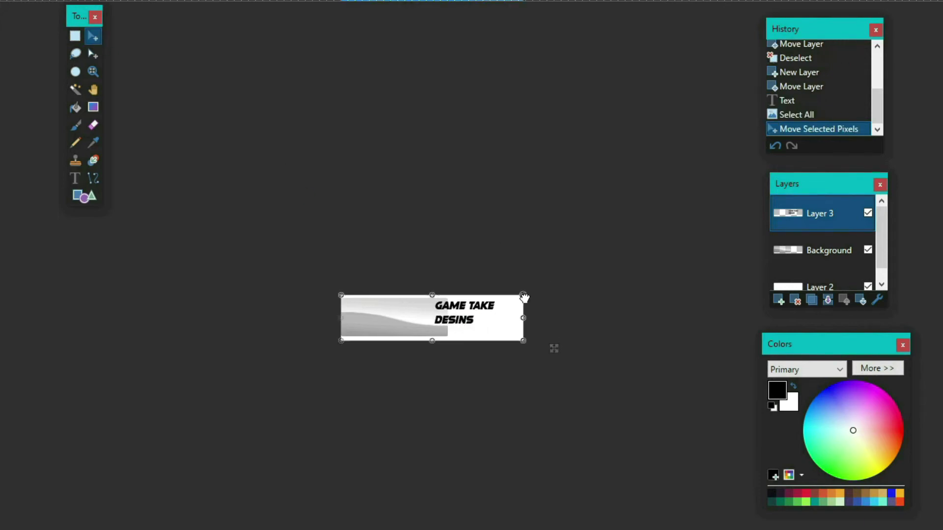
{"action": "mouse_move", "coordinate": [523, 298]}
{"action": "left_mouse_down"}
{"action": "mouse_move", "coordinate": [505, 341]}
{"action": "mouse_move", "coordinate": [449, 342]}
{"action": "left_mouse_up"}
{"action": "left_click", "coordinate": [795, 300]}
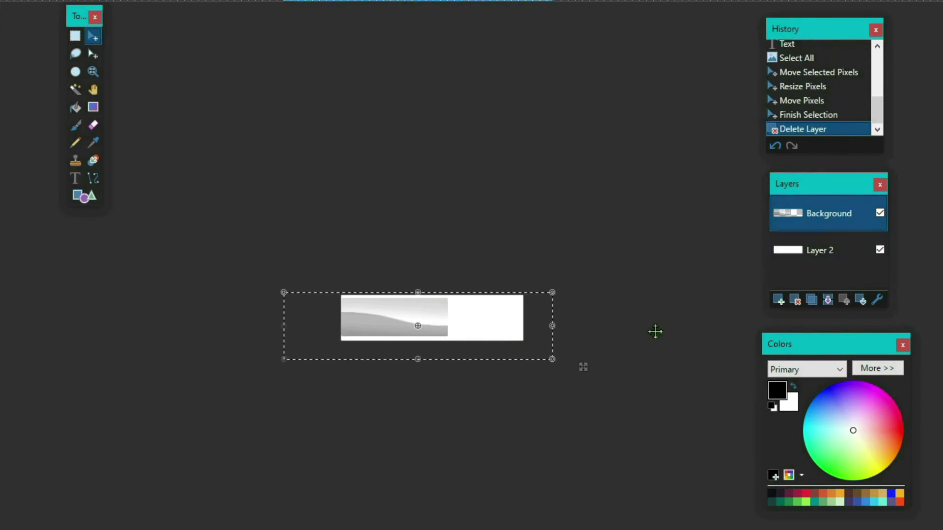
{"action": "key", "text": "ctrl+d"}
- Retype GAME TAKE DESIGNS on a fresh layer and enlarge it into place
{"action": "left_click", "coordinate": [778, 300]}
{"action": "type", "text": "t"}
{"action": "type", "text": "GAME TAK"}
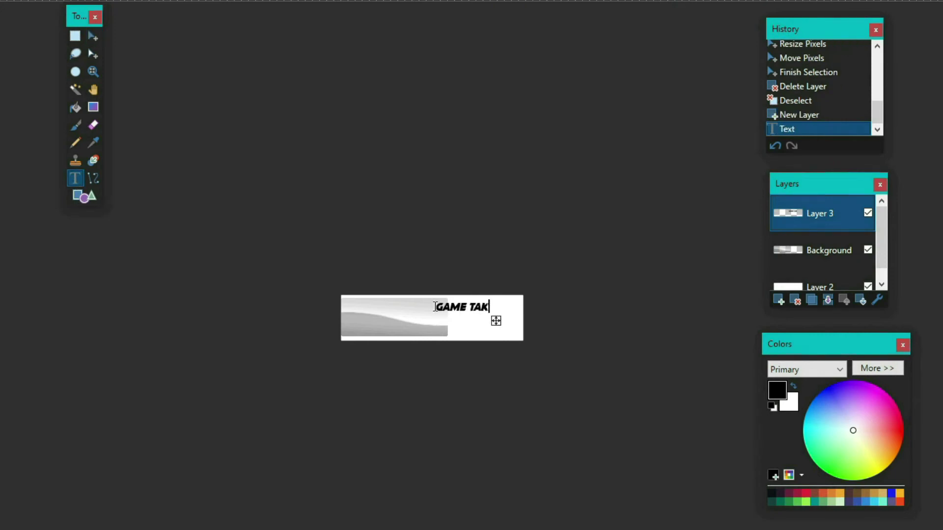
{"action": "type", "text": "E"}
{"action": "key", "text": "Return"}
{"action": "type", "text": "GESIGNS"}
{"action": "key", "text": "BackSpace"}
{"action": "key", "text": "BackSpace"}
{"action": "key", "text": "BackSpace"}
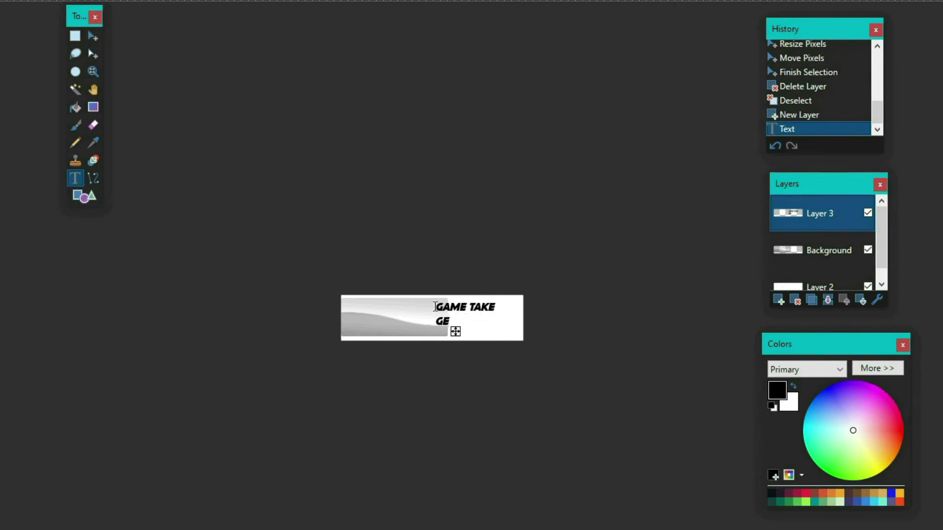
{"action": "key", "text": "BackSpace"}
{"action": "key", "text": "BackSpace"}
{"action": "type", "text": "DESIG"}
{"action": "type", "text": "m"}
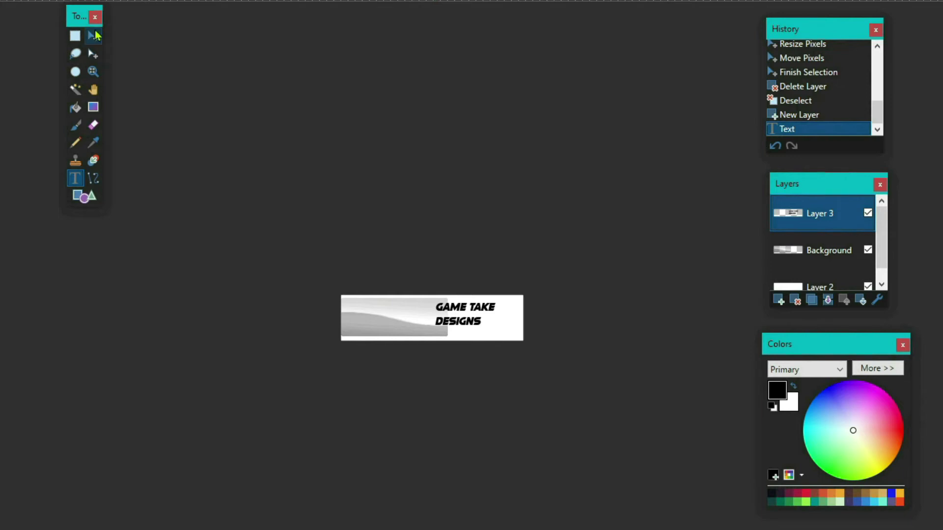
{"action": "key", "text": "ctrl+a"}
{"action": "mouse_move", "coordinate": [533, 299]}
{"action": "left_mouse_down"}
{"action": "mouse_move", "coordinate": [533, 311]}
{"action": "mouse_move", "coordinate": [491, 331]}
{"action": "left_mouse_up"}
- Save the flattened overlay as overlay.jpg and show the manifest's Icon settings in Mods Studio 2
{"action": "key", "text": "ctrl+d"}
{"action": "left_click", "coordinate": [10, 18]}
{"action": "left_click", "coordinate": [31, 93]}
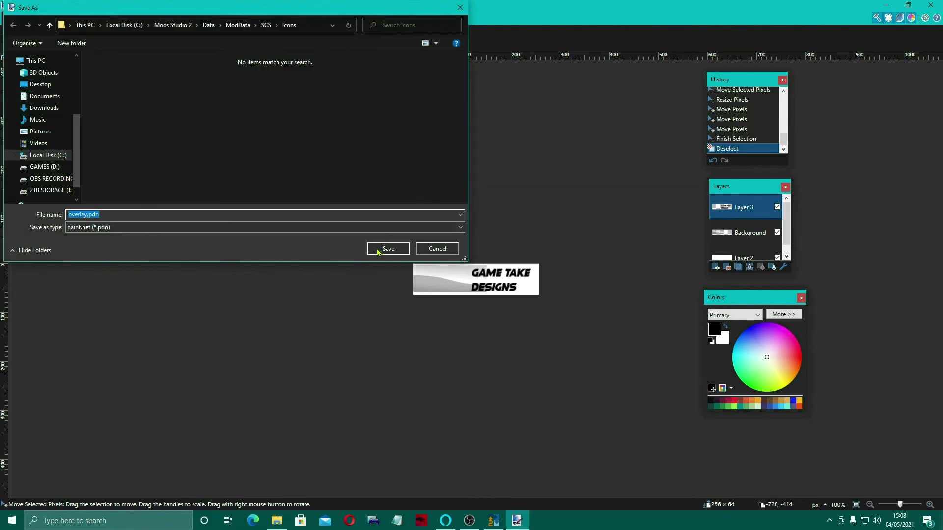
{"action": "left_click", "coordinate": [459, 227]}
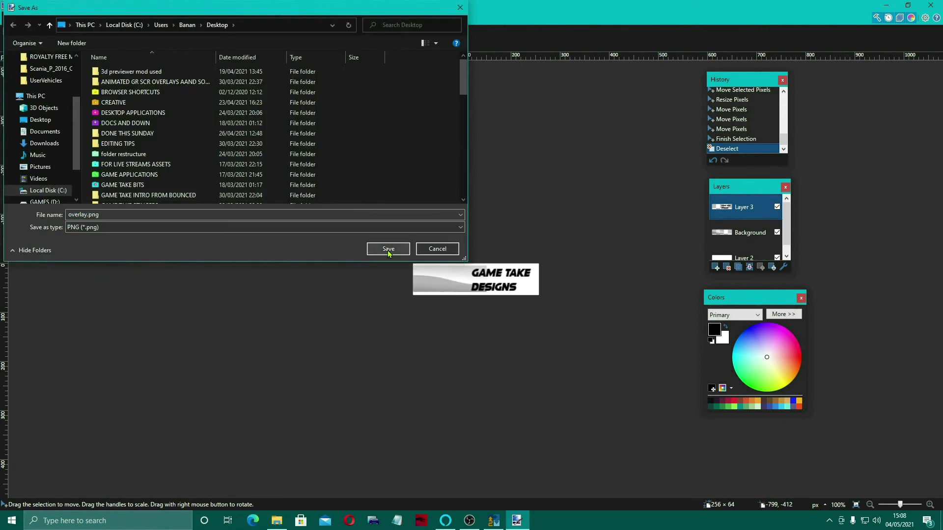
{"action": "left_click", "coordinate": [388, 249]}
{"action": "left_click", "coordinate": [400, 267]}
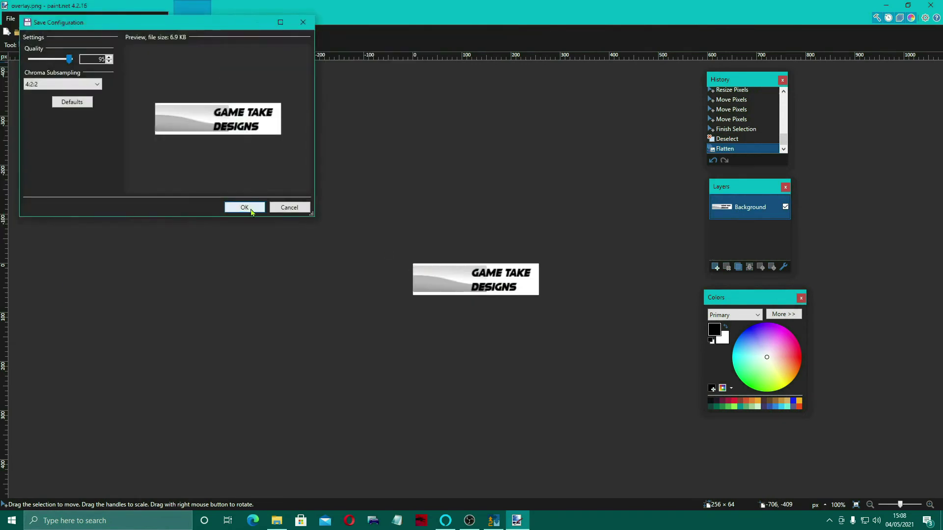
{"action": "left_click", "coordinate": [248, 209]}
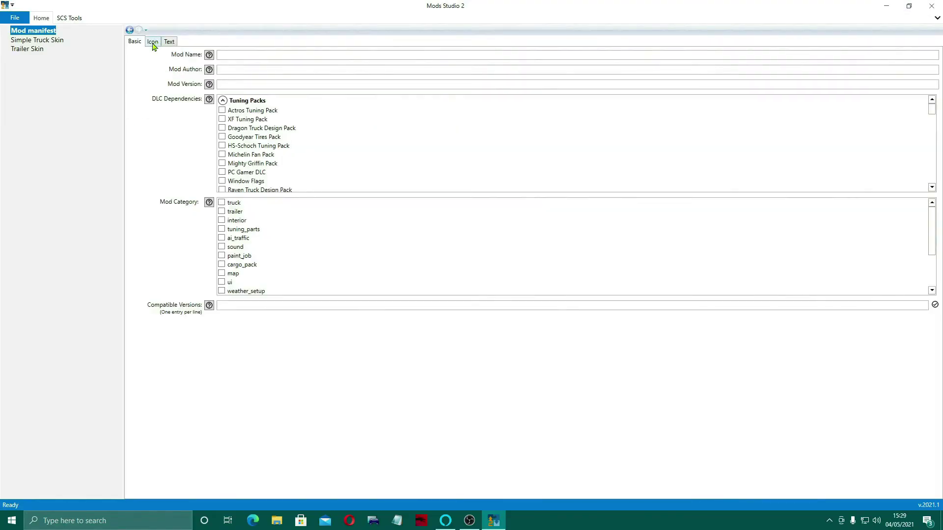
{"action": "left_click", "coordinate": [153, 42]}
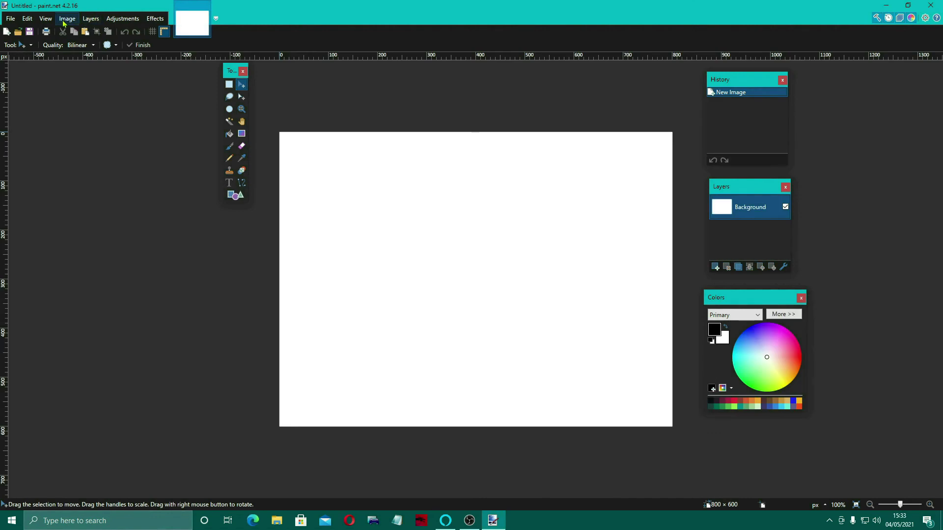
- Resize the new image's canvas to 276 × 162 pixels via Canvas Size
{"action": "left_click", "coordinate": [67, 19]}
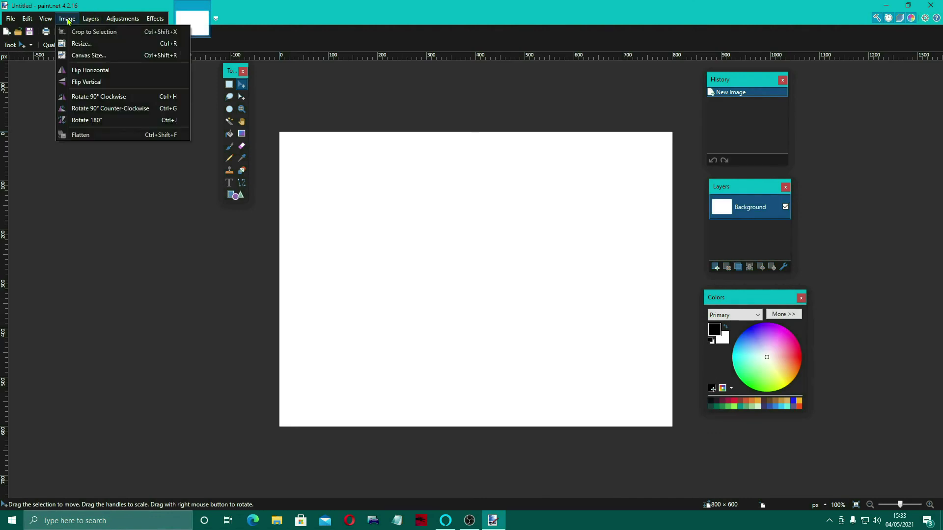
{"action": "left_click", "coordinate": [91, 19]}
{"action": "left_click", "coordinate": [87, 56]}
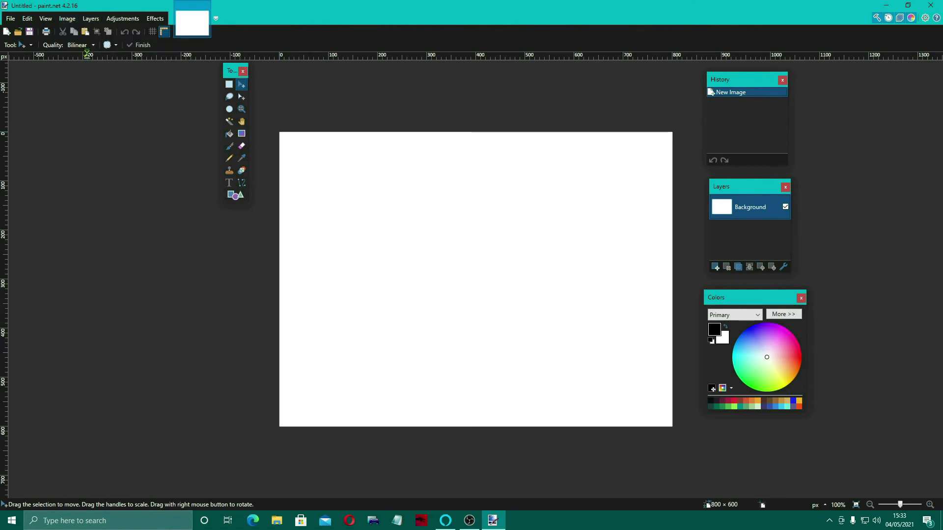
{"action": "type", "text": "276"}
{"action": "key", "text": "Tab"}
{"action": "type", "text": "162"}
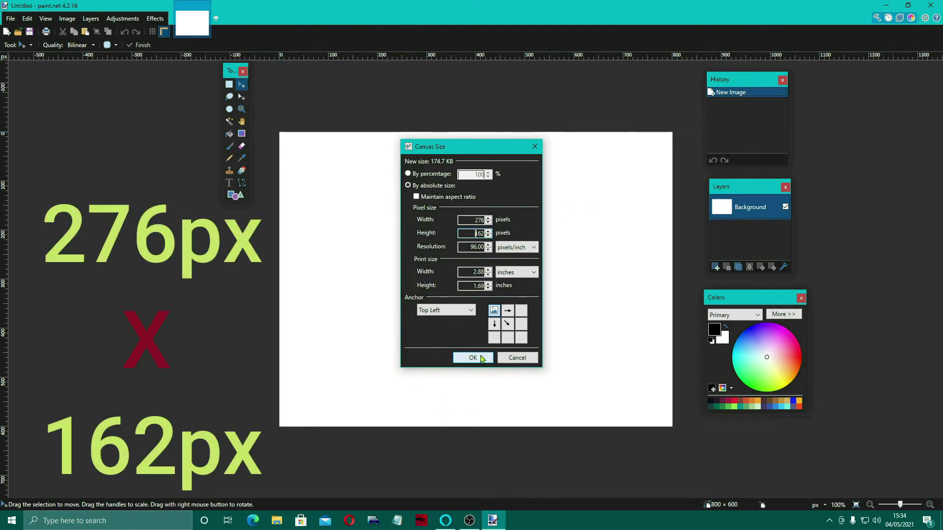
{"action": "left_click", "coordinate": [480, 358]}
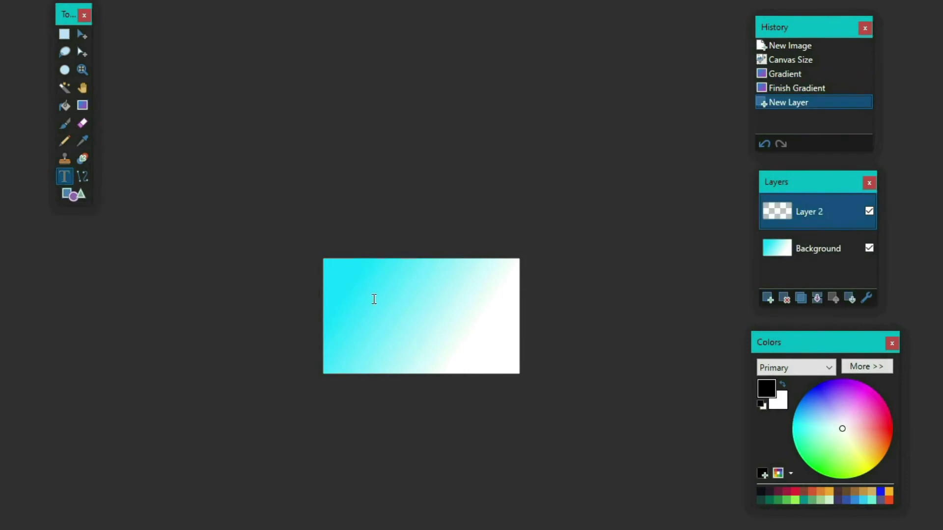
- Type GAME TAKE / DESIGNS on the gradient and enlarge it across the canvas
{"action": "left_click", "coordinate": [353, 298]}
{"action": "type", "text": "GAME 1"}
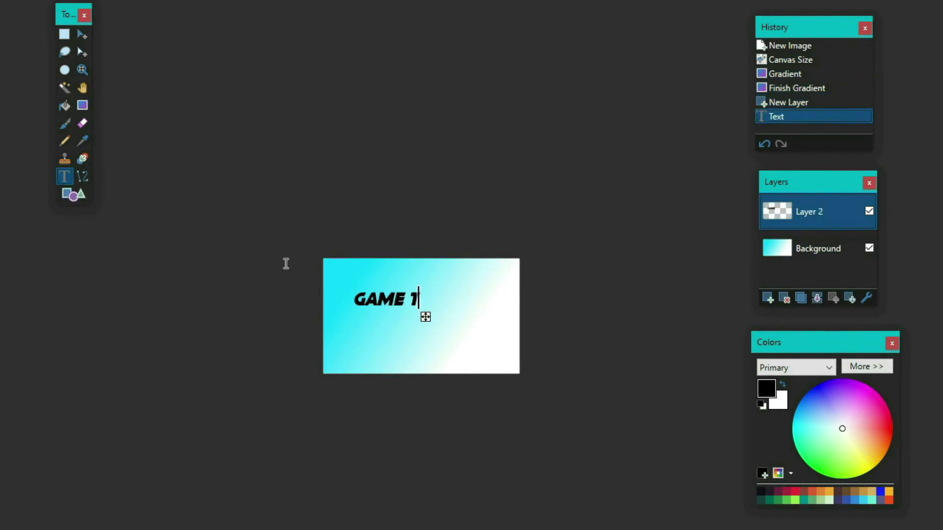
{"action": "type", "text": "AKE"}
{"action": "key", "text": "Return"}
{"action": "type", "text": "DESIGNS"}
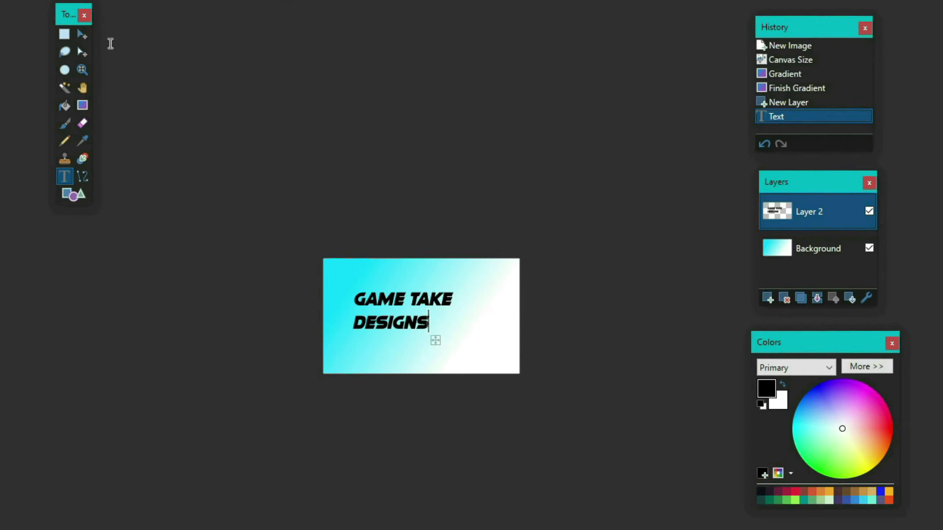
{"action": "left_click", "coordinate": [82, 34]}
{"action": "key", "text": "ctrl+a"}
{"action": "mouse_move", "coordinate": [490, 314]}
{"action": "left_mouse_down"}
{"action": "mouse_move", "coordinate": [603, 213]}
{"action": "mouse_move", "coordinate": [643, 431]}
{"action": "left_mouse_up"}
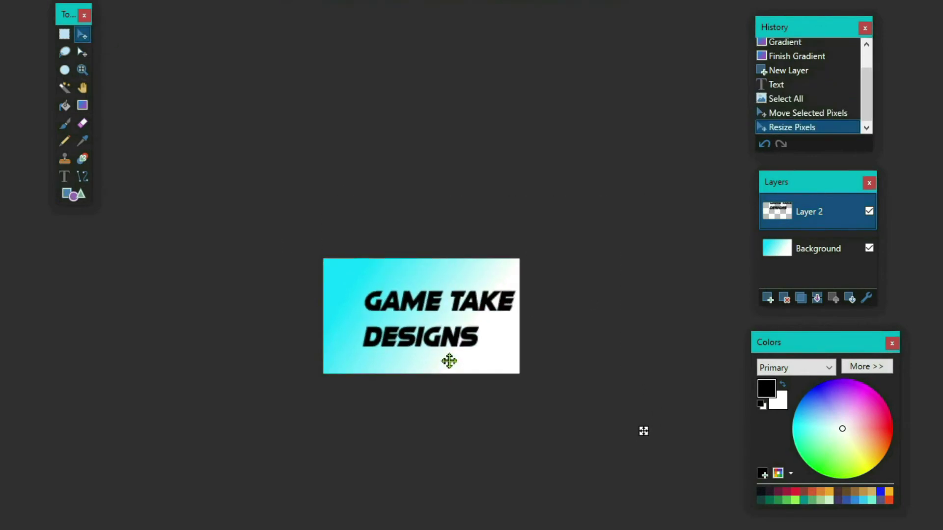
{"action": "key", "text": "ctrl+d"}
- Add an empty layer and open File Explorer at the Desktop folders
{"action": "key", "text": "ctrl+shift+n"}
{"action": "key", "text": "ctrl+v"}
{"action": "left_click", "coordinate": [532, 280]}
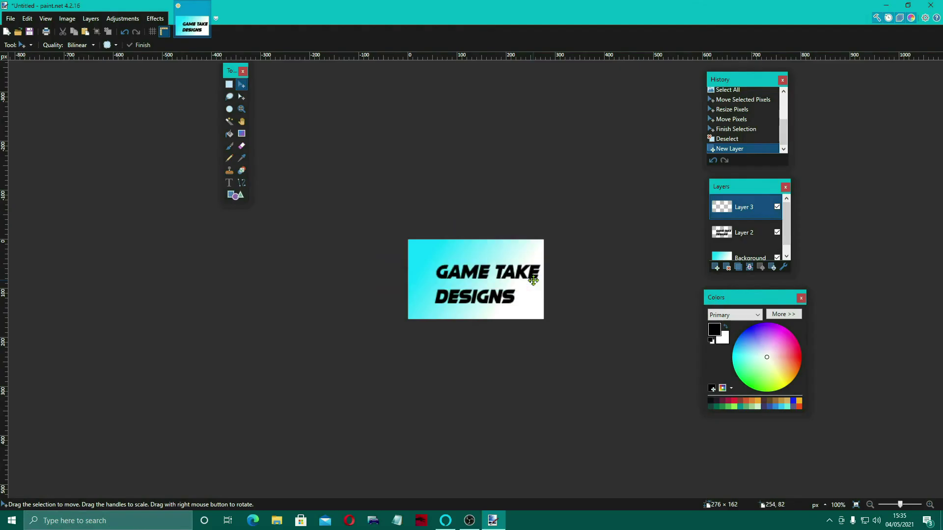
{"action": "key", "text": "super+e"}
{"action": "left_click", "coordinate": [435, 73]}
- Browse to the truck thumbnail subfolder inside TRUCK SKINNING HELP
{"action": "double_click", "coordinate": [525, 78]}
{"action": "scroll", "coordinate": [565, 398], "scroll_direction": "down", "scroll_amount": 10}
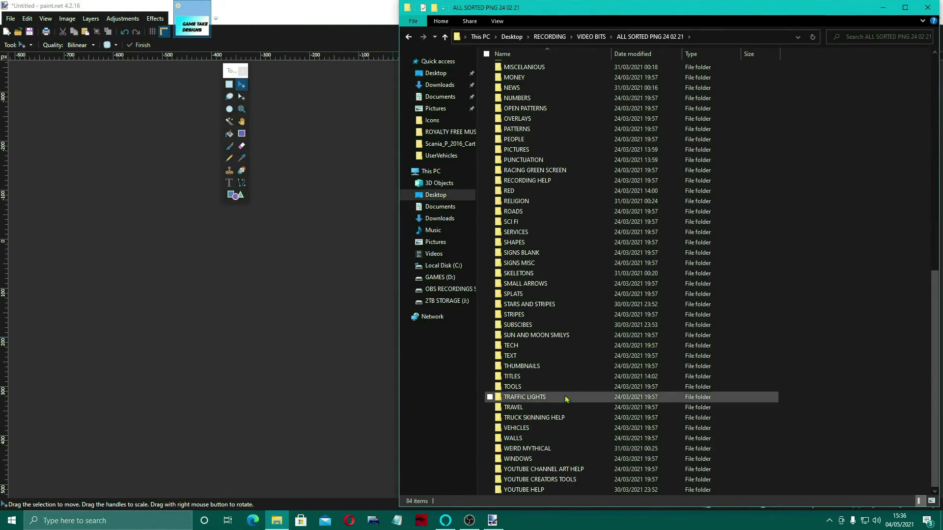
{"action": "double_click", "coordinate": [534, 417]}
{"action": "double_click", "coordinate": [525, 171]}
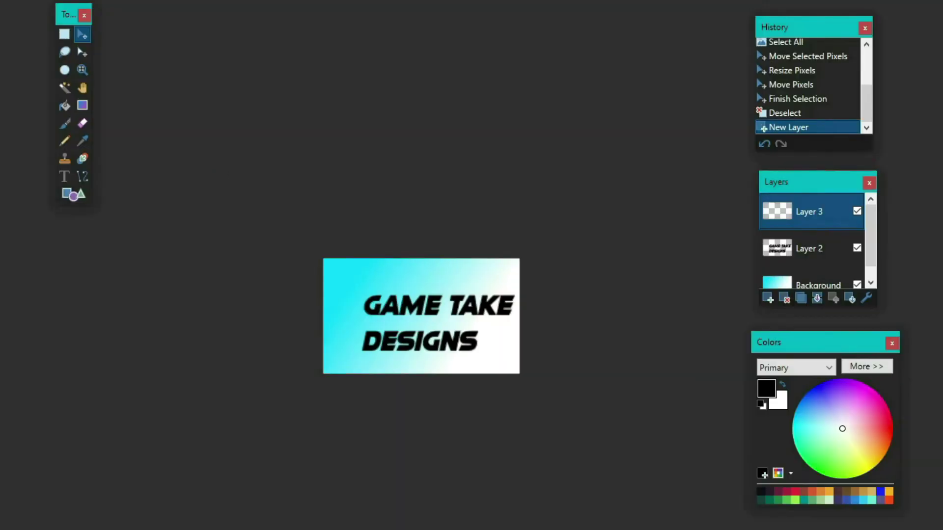
- Paste the orange truck, resize it onto the banner, and move its layer below the text
{"action": "key", "text": "ctrl+v"}
{"action": "left_click", "coordinate": [294, 384]}
{"action": "left_click_drag", "start_coordinate": [668, 480], "coordinate": [684, 487]}
{"action": "left_click_drag", "start_coordinate": [322, 259], "coordinate": [284, 216]}
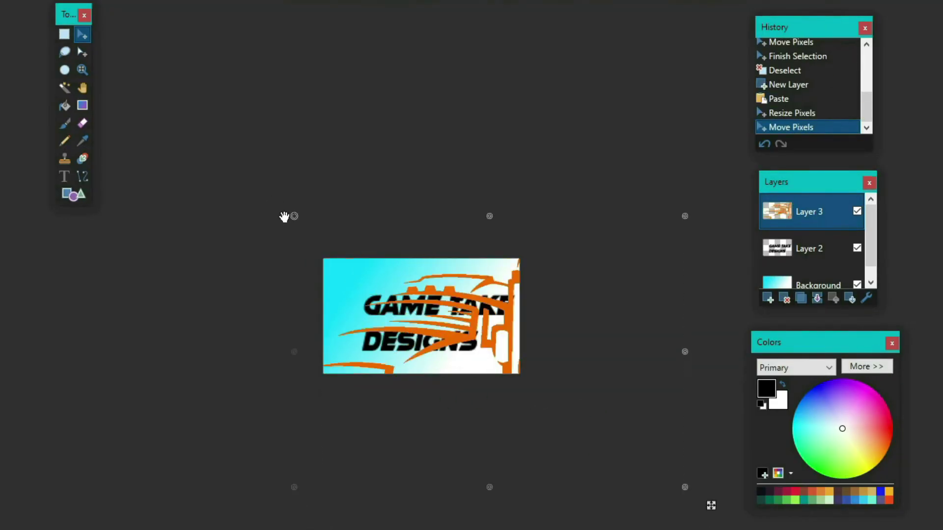
{"action": "left_click_drag", "start_coordinate": [685, 487], "coordinate": [488, 376]}
{"action": "key", "text": "ctrl+d"}
{"action": "key", "text": "ctrl+Page_Down"}
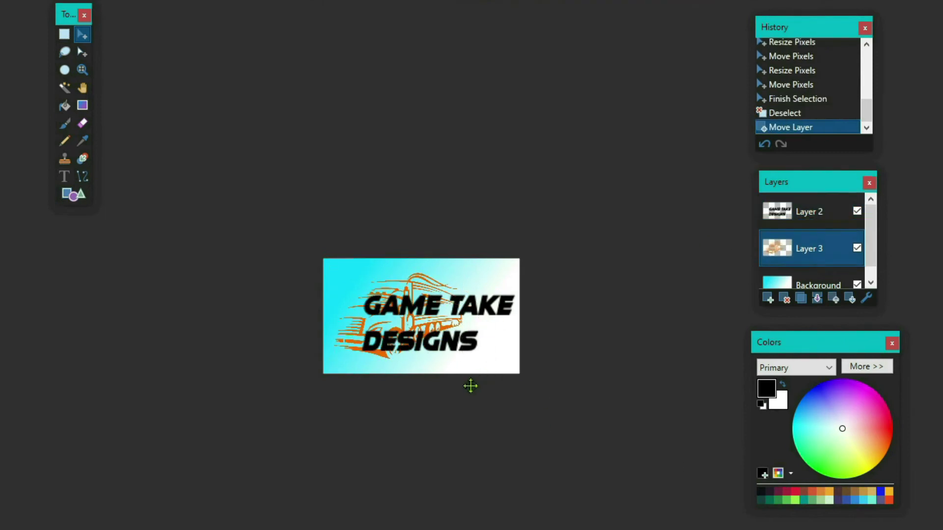
- Shrink the text into the lower right and nudge the truck up and left
{"action": "left_click", "coordinate": [808, 211]}
{"action": "key", "text": "ctrl+a"}
{"action": "left_click_drag", "start_coordinate": [511, 267], "coordinate": [447, 300]}
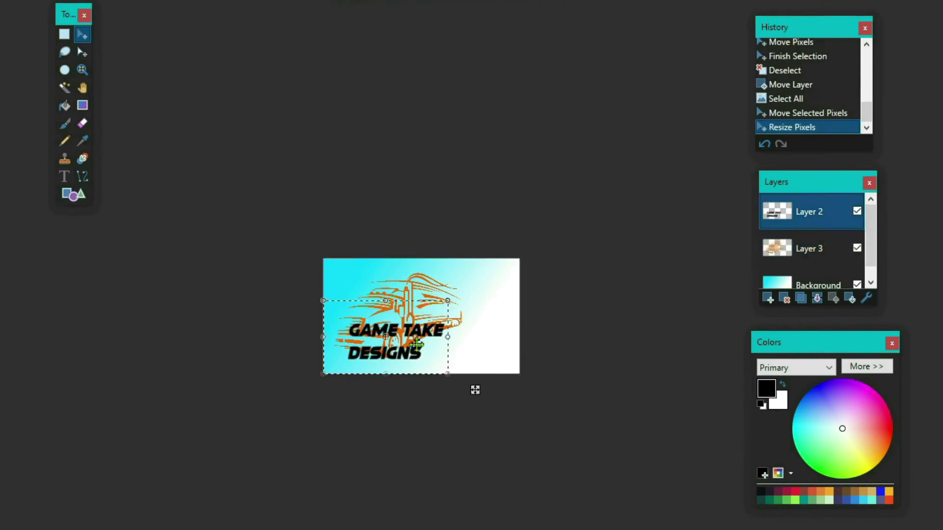
{"action": "left_click_drag", "start_coordinate": [417, 343], "coordinate": [487, 355]}
{"action": "key", "text": "ctrl+d"}
{"action": "left_click", "coordinate": [809, 249]}
{"action": "key", "text": "ctrl+a"}
{"action": "left_click_drag", "start_coordinate": [621, 321], "coordinate": [616, 312]}
{"action": "key", "text": "ctrl+d"}
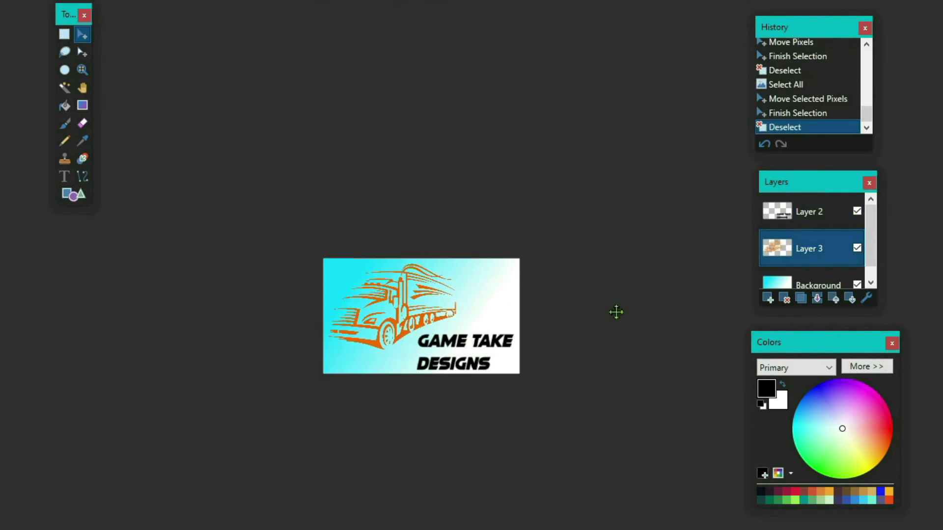
- Reposition the text and tilt it about 15 degrees counterclockwise
{"action": "left_click", "coordinate": [809, 211]}
{"action": "key", "text": "ctrl+a"}
{"action": "left_click_drag", "start_coordinate": [478, 341], "coordinate": [472, 338]}
{"action": "left_click_drag", "start_coordinate": [546, 377], "coordinate": [560, 341]}
{"action": "left_click", "coordinate": [628, 337]}
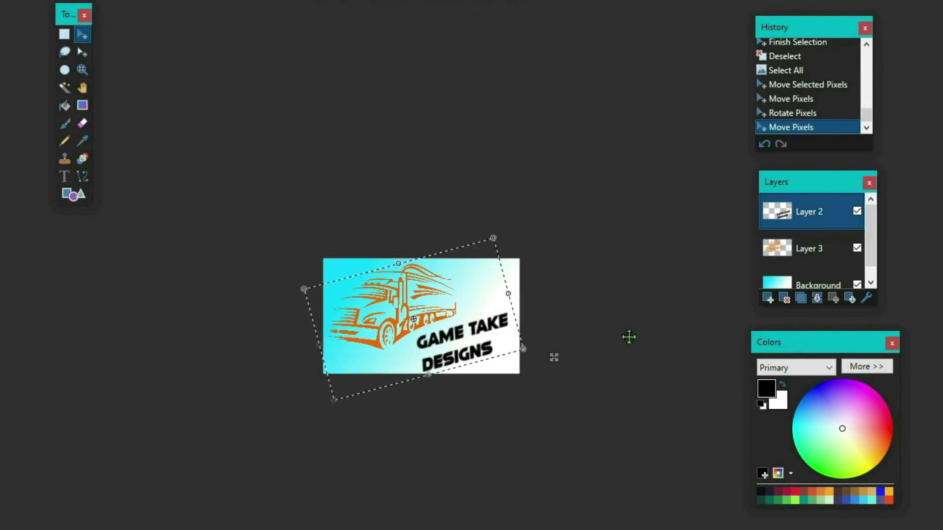
{"action": "key", "text": "ctrl+d"}
{"action": "left_click", "coordinate": [9, 16]}
- Save the banner as MANIFEST ICON.pdn
{"action": "left_click", "coordinate": [30, 93]}
{"action": "type", "text": "MAN"}
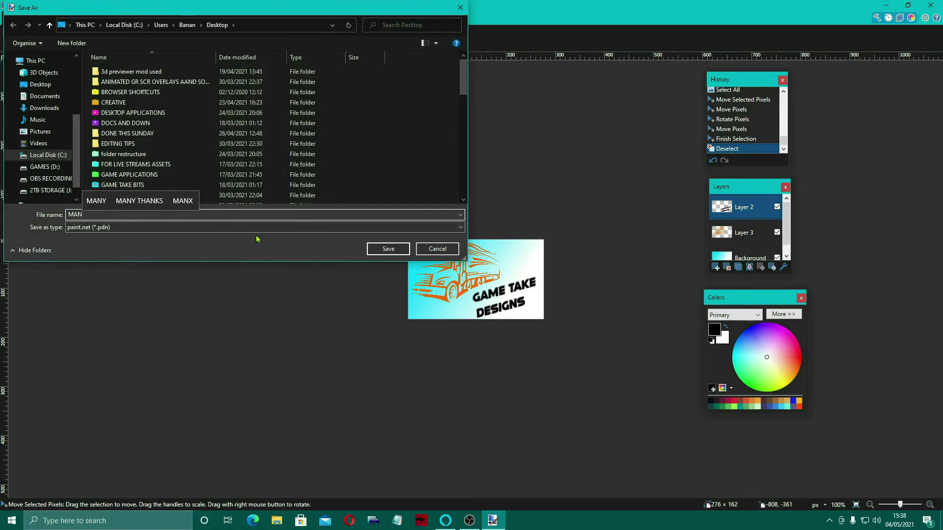
{"action": "type", "text": "IFEST ICON"}
{"action": "key", "text": "Return"}
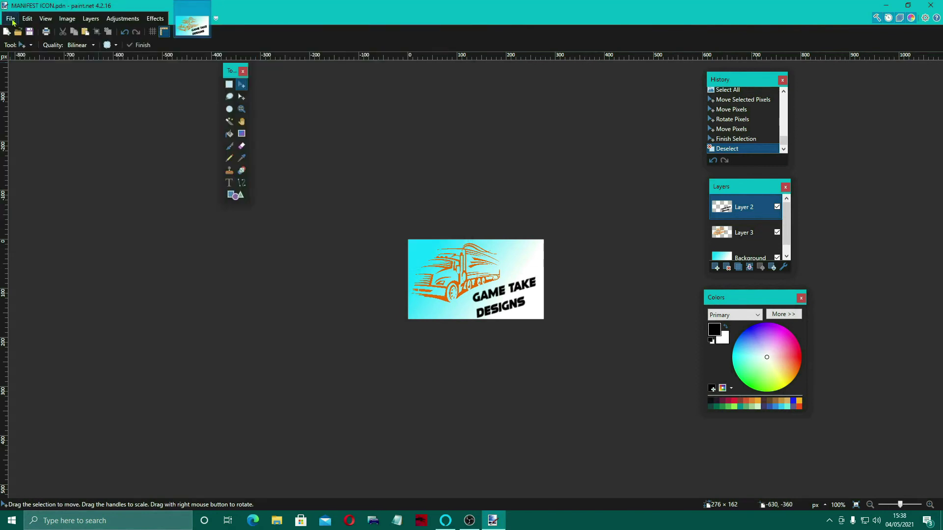
- Save a flattened JPEG copy of the banner
{"action": "left_click", "coordinate": [11, 18]}
{"action": "left_click", "coordinate": [29, 92]}
{"action": "left_click", "coordinate": [221, 226]}
{"action": "left_click", "coordinate": [148, 251]}
{"action": "left_click", "coordinate": [390, 249]}
{"action": "left_click", "coordinate": [462, 272]}
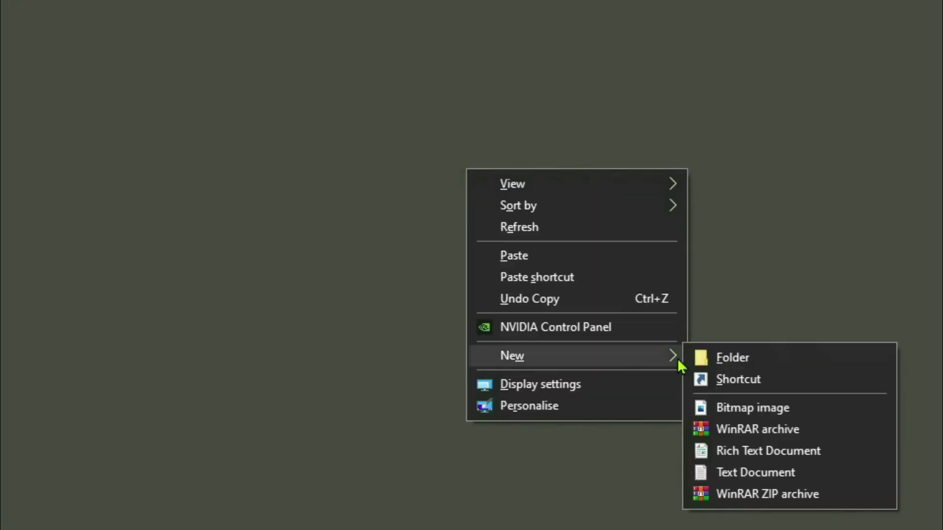
- Create a desktop folder named 'original icons' and launch Mods Studio 2
{"action": "left_click", "coordinate": [718, 358]}
{"action": "type", "text": "origi"}
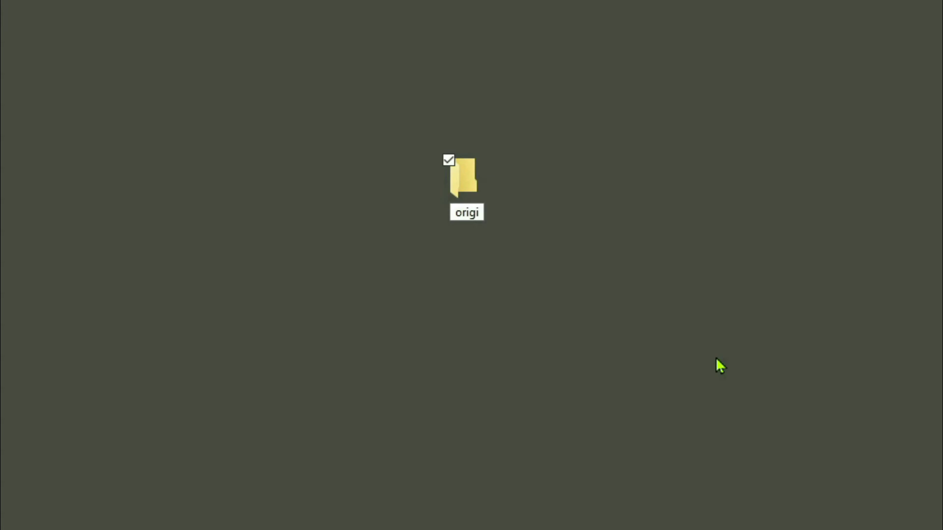
{"action": "type", "text": "nal icons"}
{"action": "key", "text": "Return"}
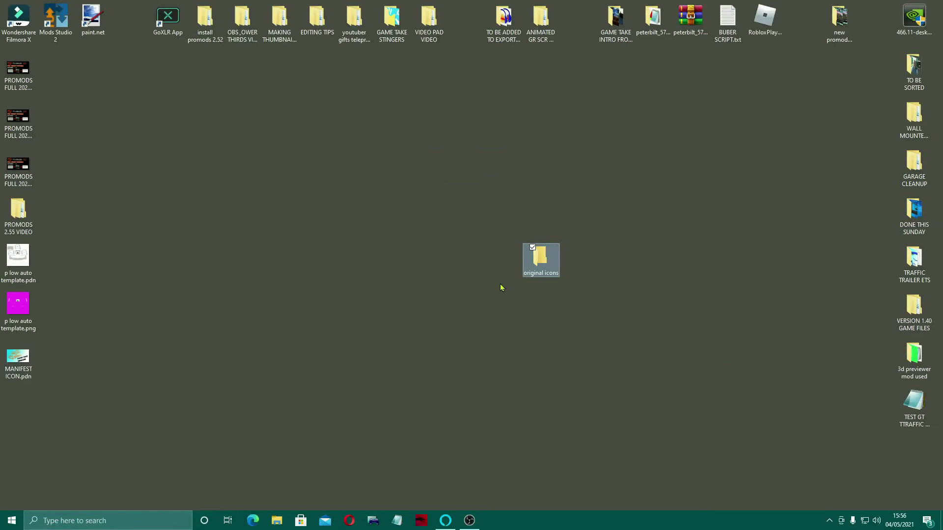
{"action": "left_click", "coordinate": [55, 21]}
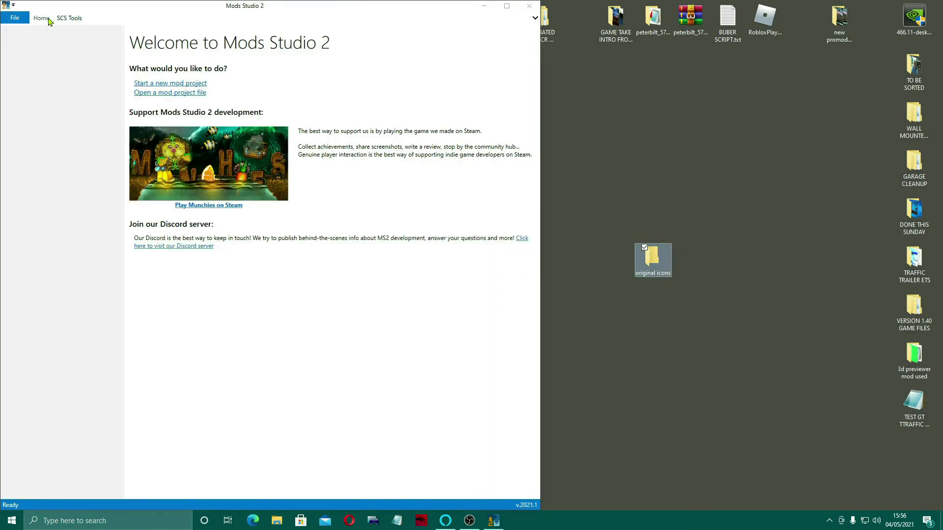
- Open the Mods Studio 2 install directory from the Home tab
{"action": "left_click", "coordinate": [43, 19]}
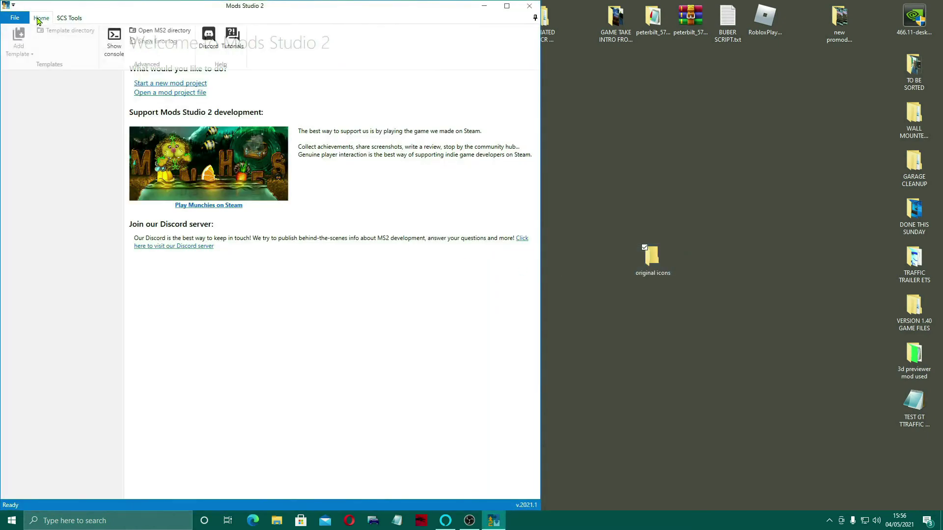
{"action": "left_click", "coordinate": [168, 34]}
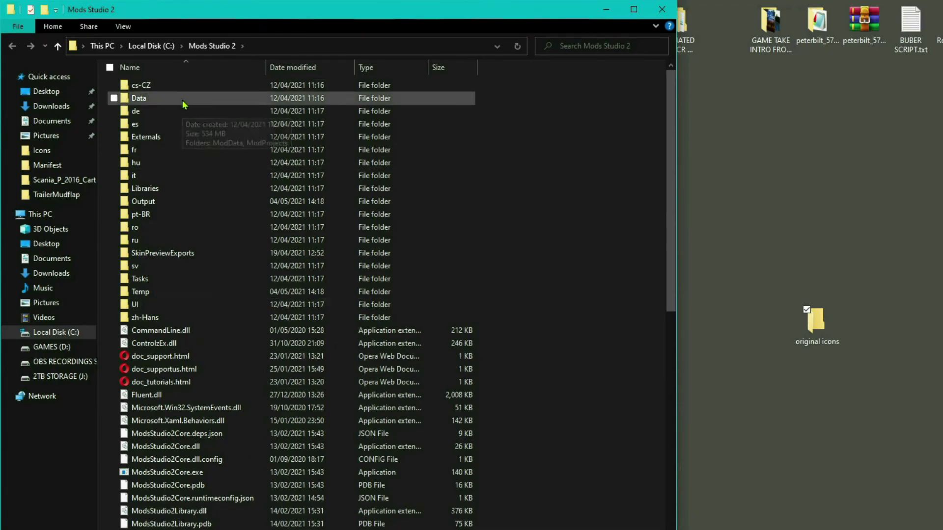
- Browse to Data > ModProjects > ETS2 > Templates > TrailerMudflap
{"action": "double_click", "coordinate": [183, 103]}
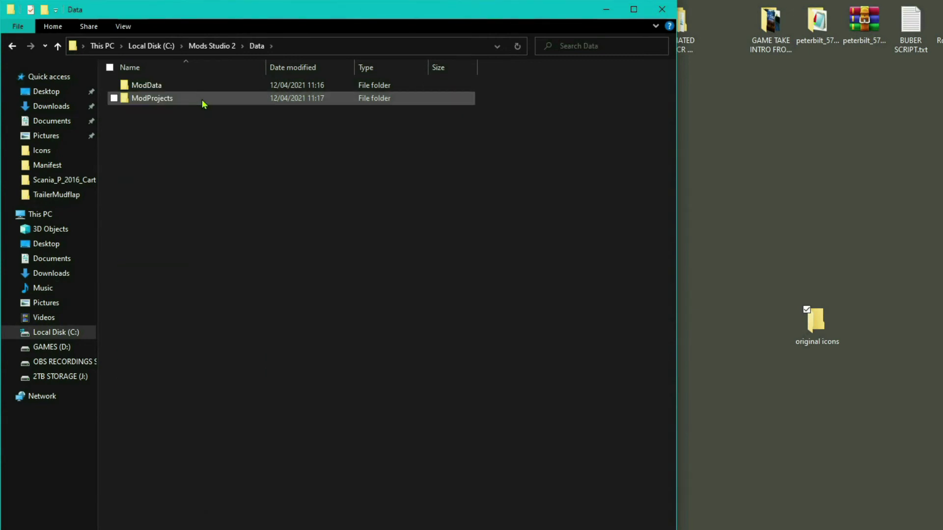
{"action": "double_click", "coordinate": [203, 104]}
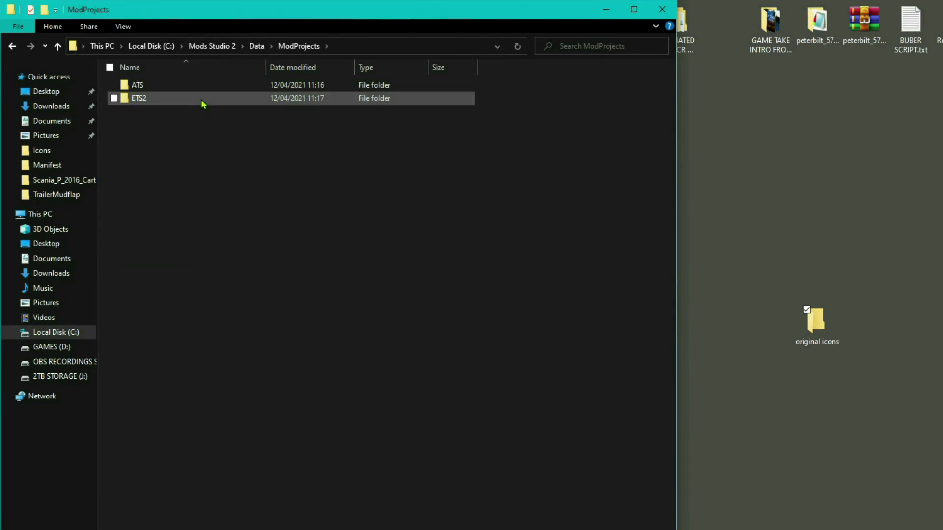
{"action": "double_click", "coordinate": [203, 104]}
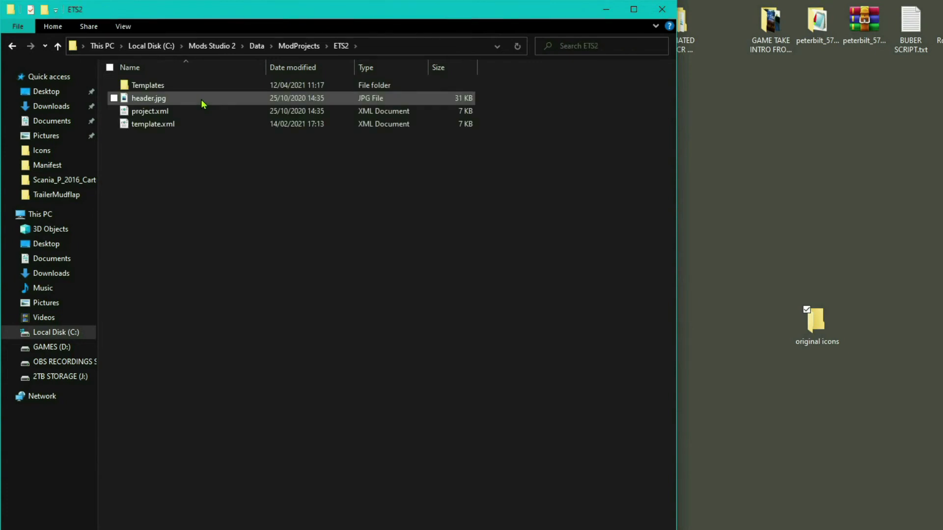
{"action": "double_click", "coordinate": [204, 89]}
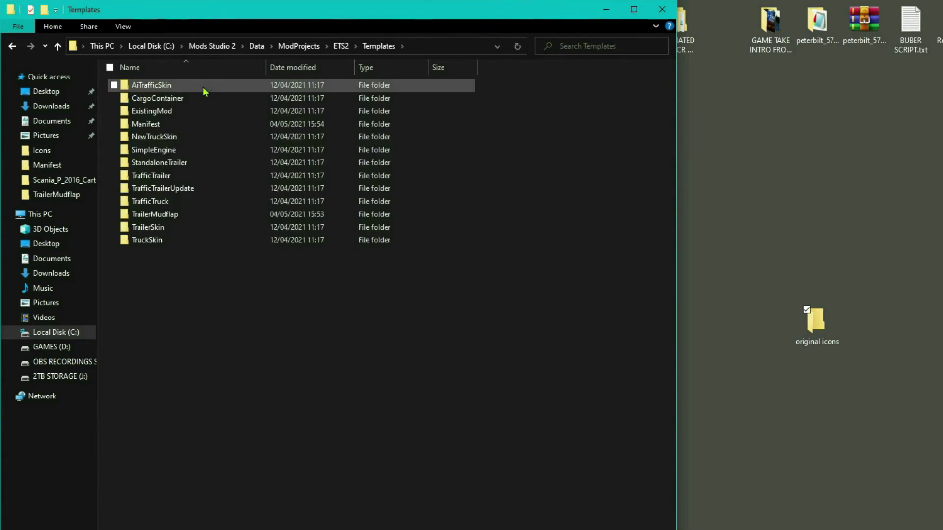
{"action": "double_click", "coordinate": [207, 221]}
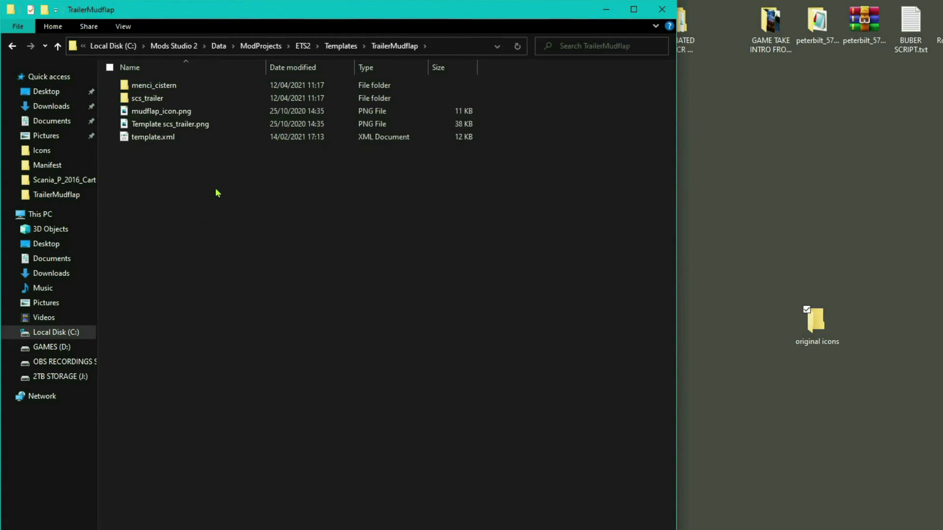
- Copy mudflap_icon.png into the desktop 'original icons' folder and return to Data
{"action": "right_click", "coordinate": [210, 114]}
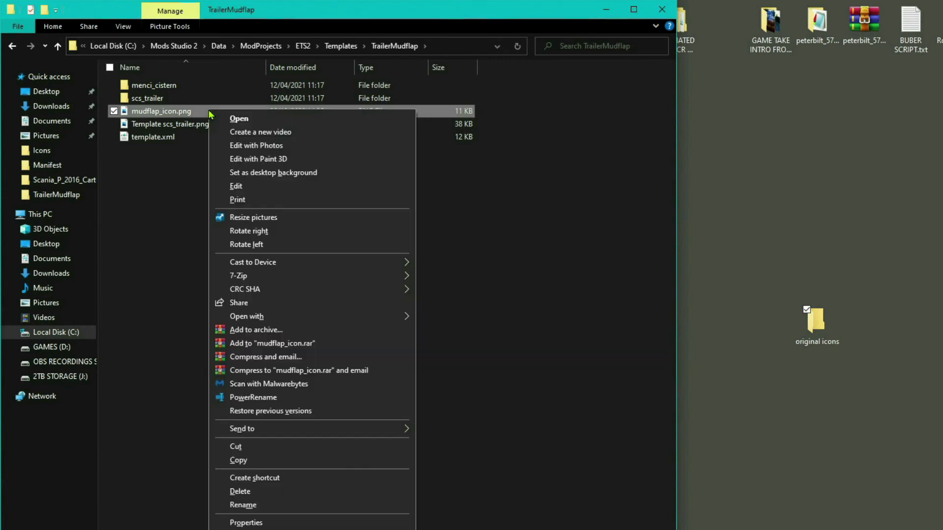
{"action": "left_click", "coordinate": [296, 467]}
{"action": "right_click", "coordinate": [659, 260]}
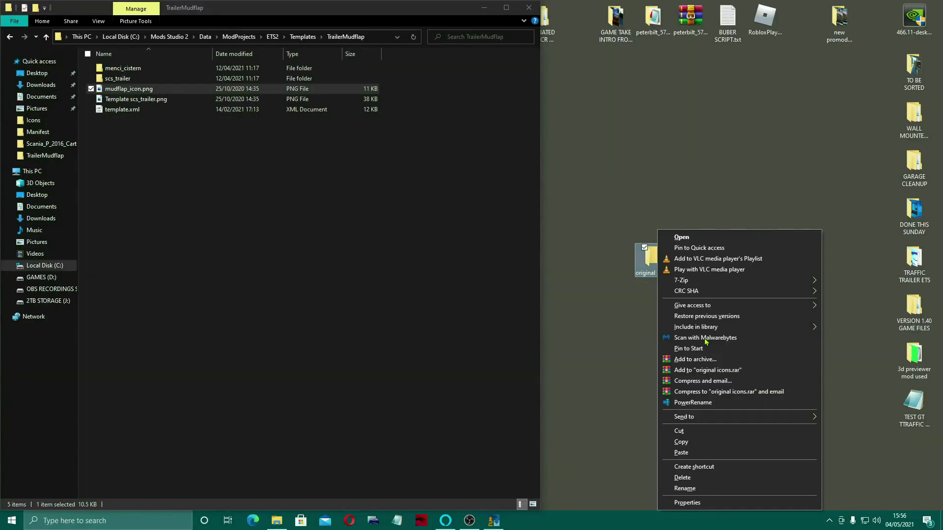
{"action": "left_click", "coordinate": [681, 453]}
{"action": "left_click", "coordinate": [205, 37]}
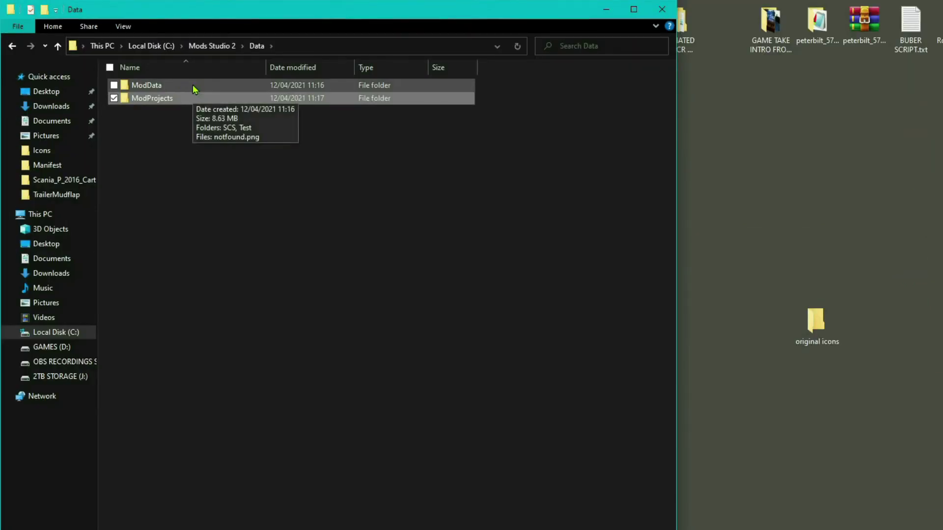
- Back up icon_1.png and overlay (2).png from ModData\SCS\Icons into the 'original icons' folder
{"action": "double_click", "coordinate": [194, 89]}
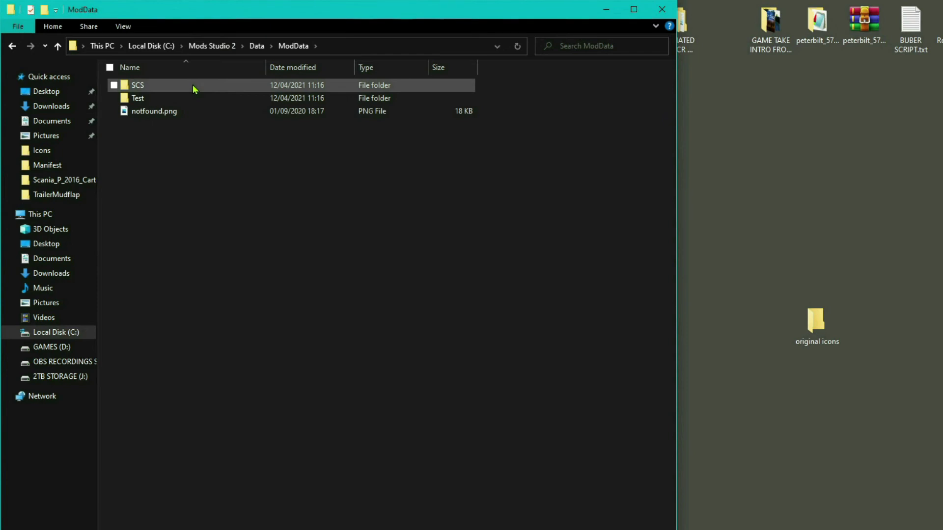
{"action": "double_click", "coordinate": [192, 87]}
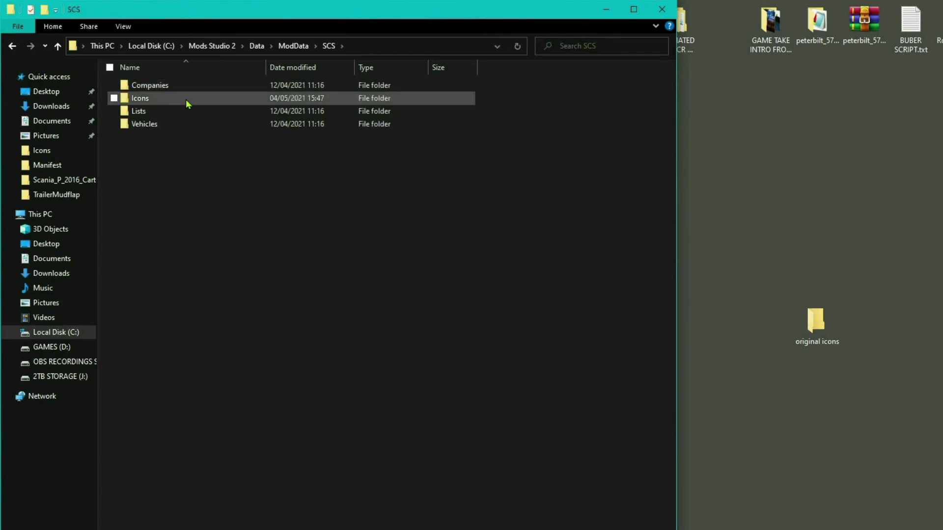
{"action": "double_click", "coordinate": [186, 104]}
{"action": "mouse_move", "coordinate": [256, 150]}
{"action": "left_mouse_down"}
{"action": "mouse_move", "coordinate": [133, 133]}
{"action": "mouse_move", "coordinate": [117, 90]}
{"action": "left_mouse_up"}
{"action": "right_click", "coordinate": [117, 90]}
{"action": "left_click", "coordinate": [204, 414]}
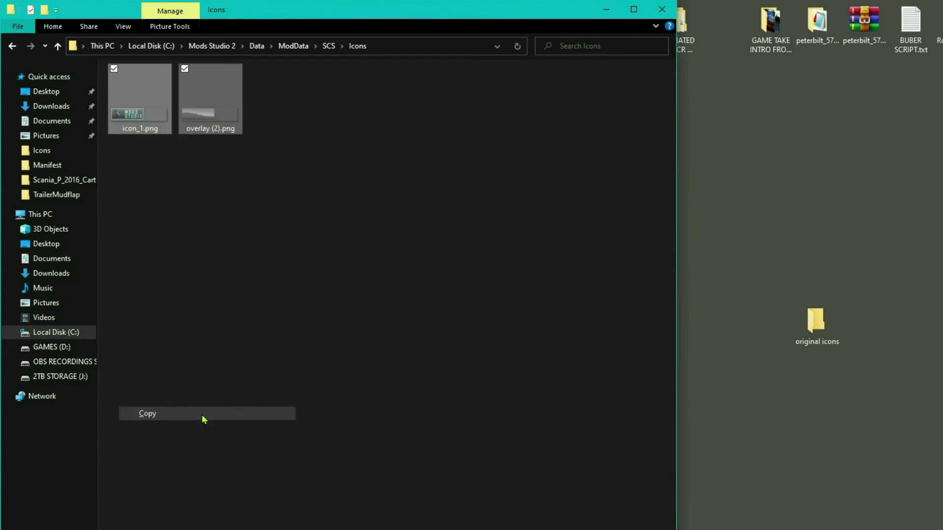
{"action": "right_click", "coordinate": [654, 258]}
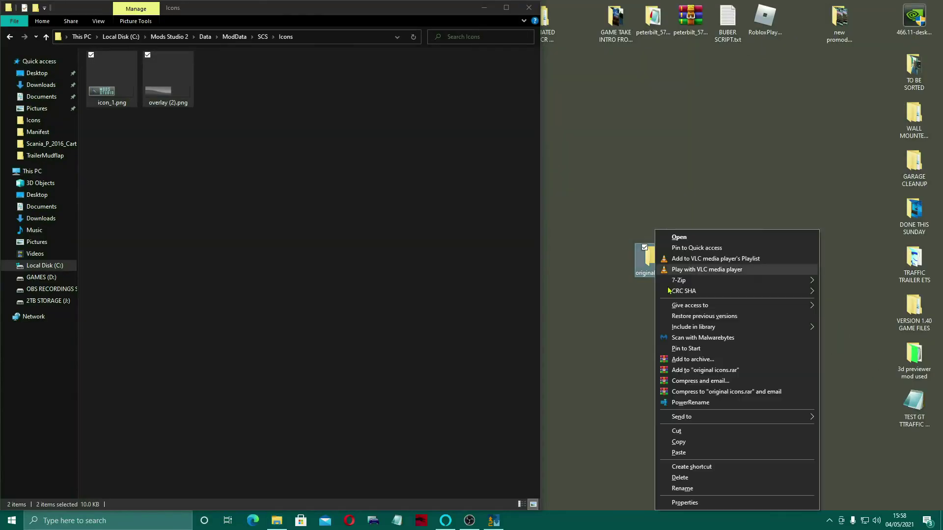
{"action": "left_click", "coordinate": [703, 452]}
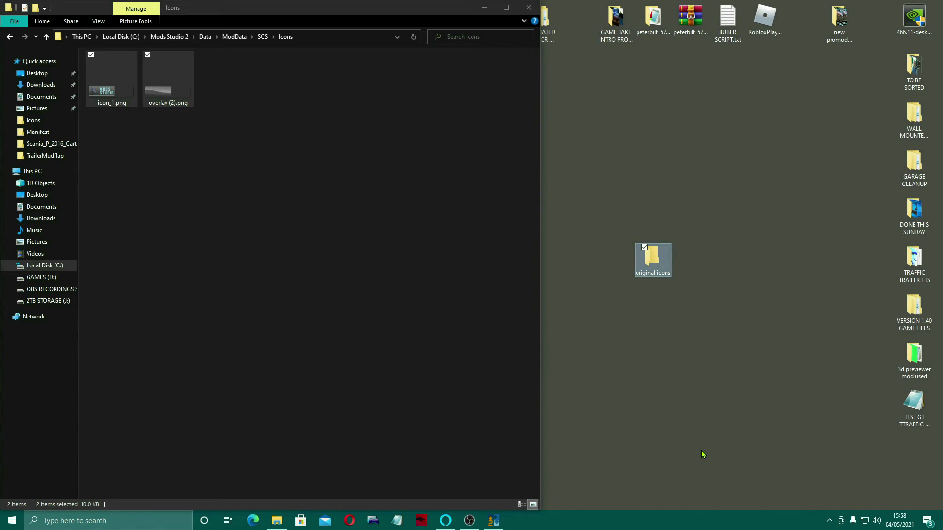
{"action": "left_click", "coordinate": [205, 37]}
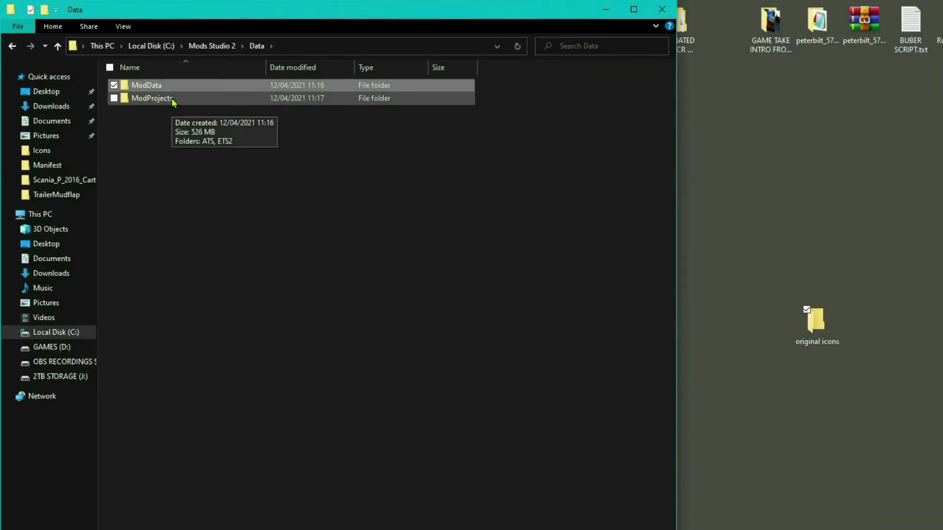
- Copy manifest.jpg from the ModProjects\ETS2\Templates\Manifest folder
{"action": "double_click", "coordinate": [172, 100]}
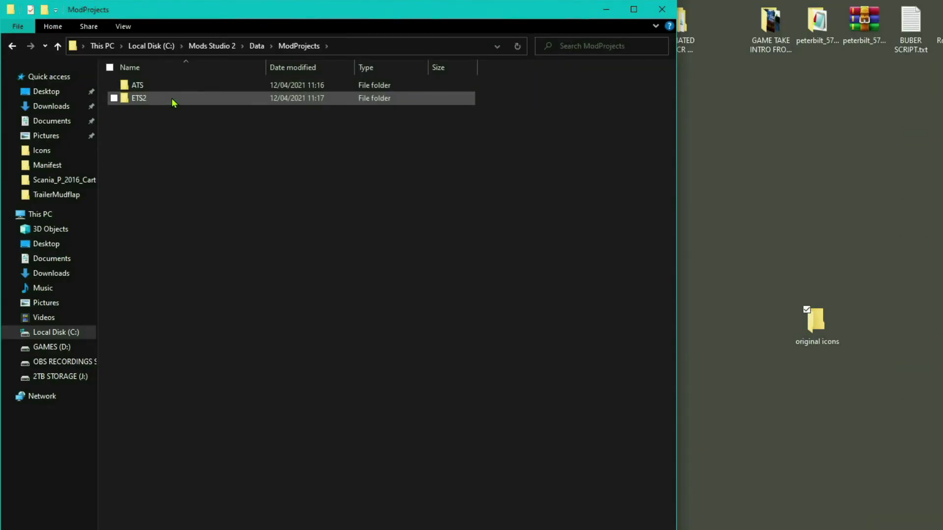
{"action": "double_click", "coordinate": [172, 101]}
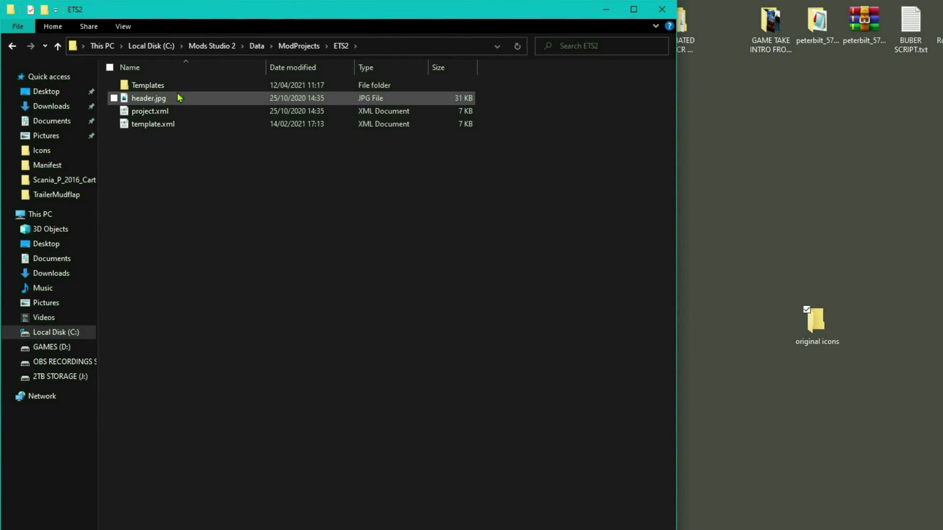
{"action": "double_click", "coordinate": [189, 86]}
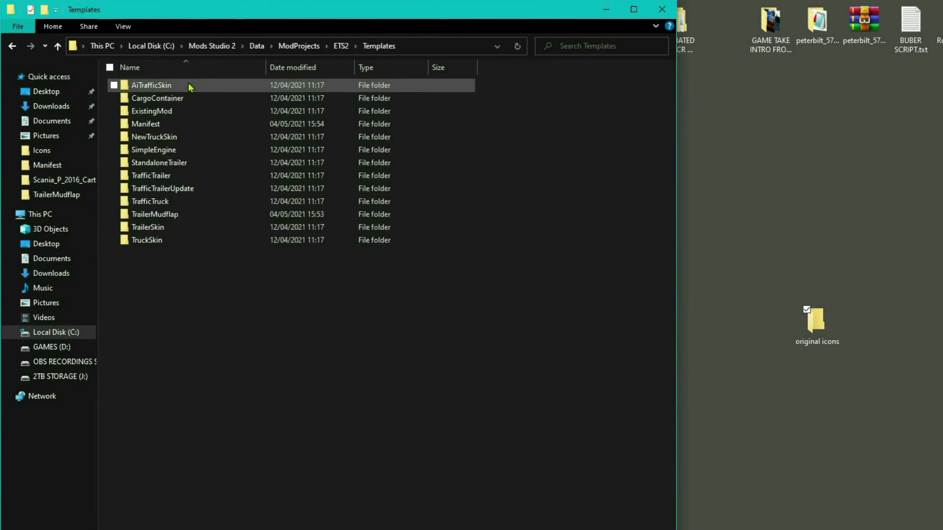
{"action": "double_click", "coordinate": [210, 125]}
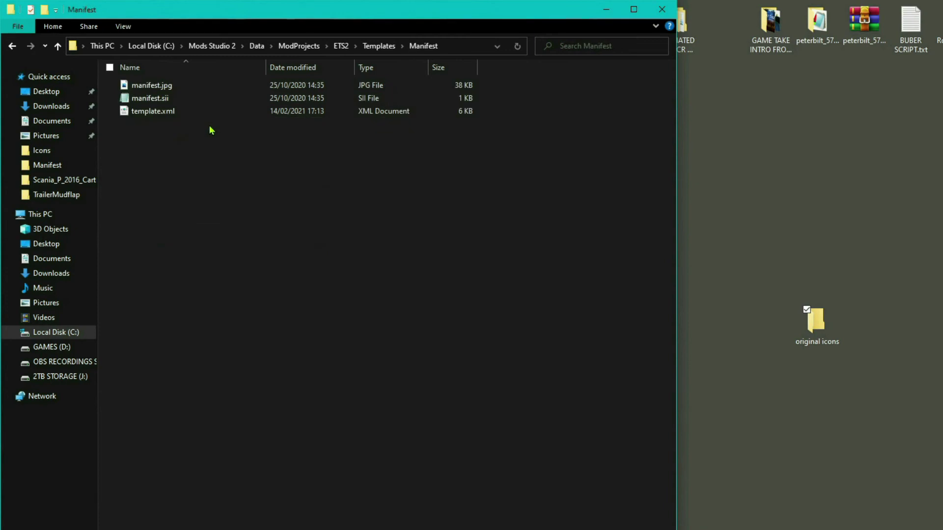
{"action": "left_click", "coordinate": [225, 88]}
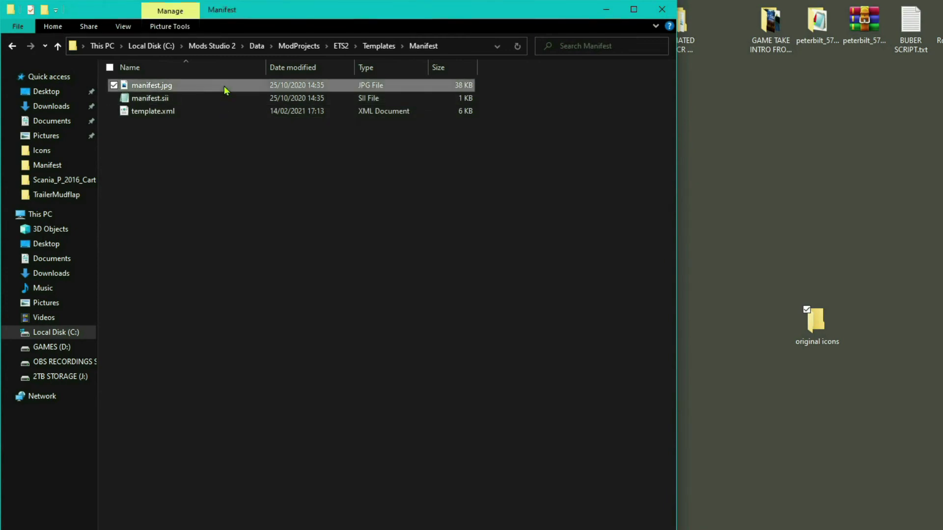
{"action": "right_click", "coordinate": [225, 87]}
{"action": "left_click", "coordinate": [299, 437]}
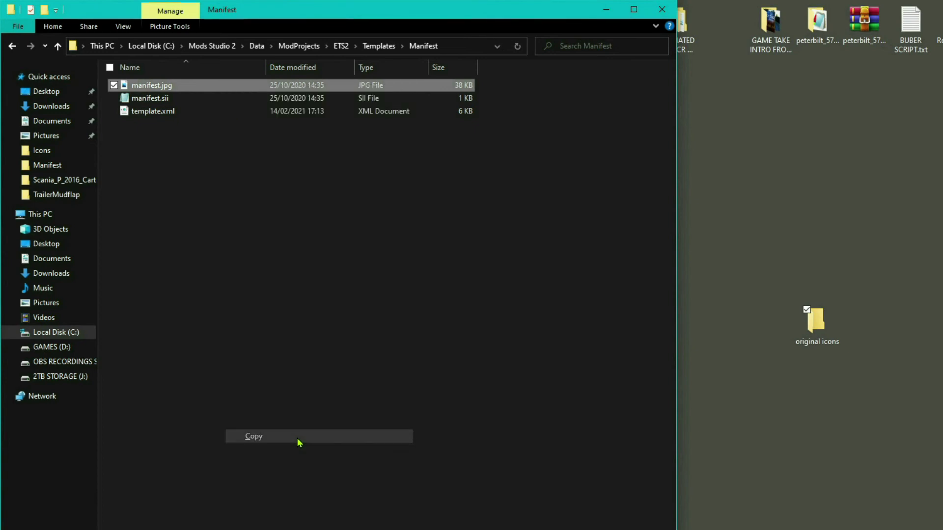
- Paste manifest.jpg into 'original icons', check the backups there, and close that window
{"action": "left_click", "coordinate": [815, 337]}
{"action": "right_click", "coordinate": [815, 337]}
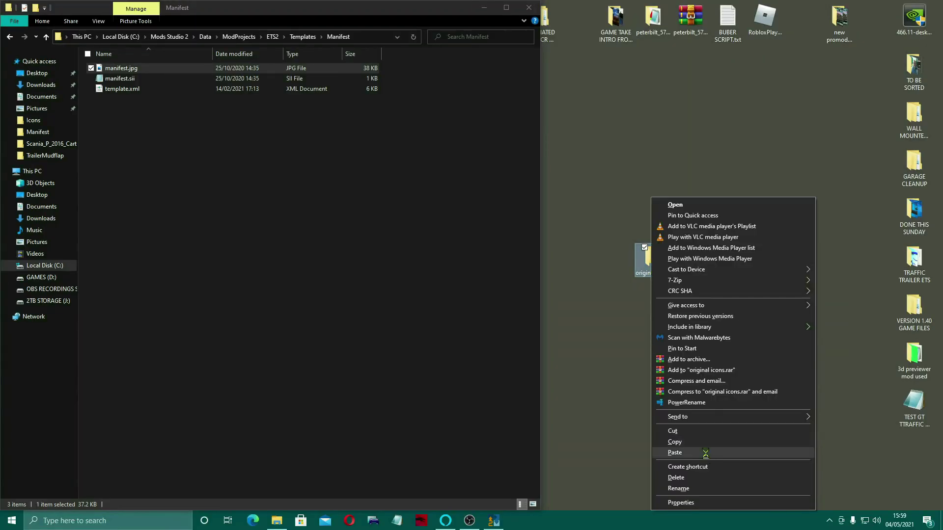
{"action": "left_click", "coordinate": [704, 453]}
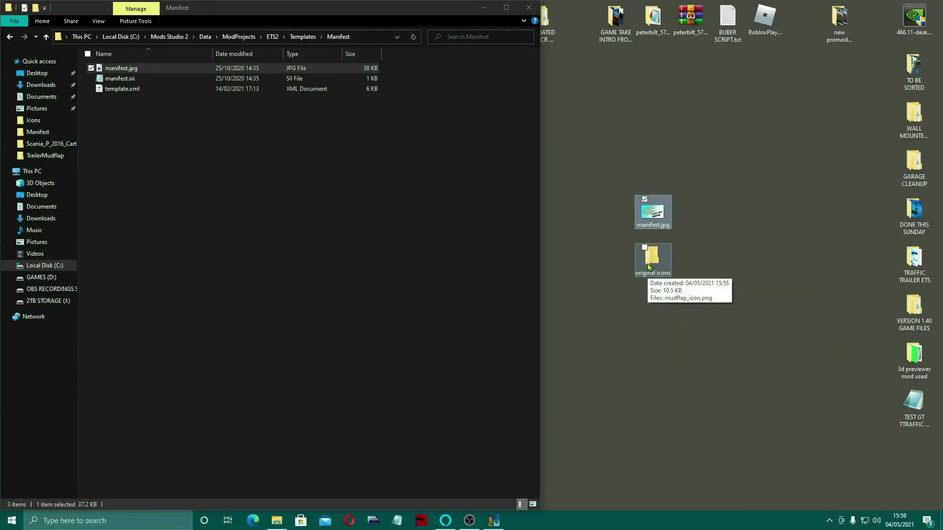
{"action": "double_click", "coordinate": [649, 262]}
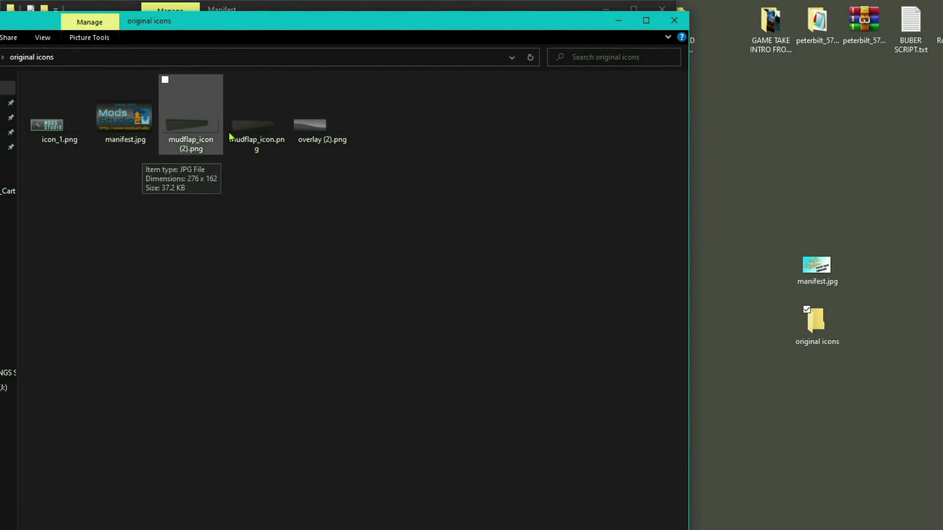
{"action": "left_click", "coordinate": [674, 21]}
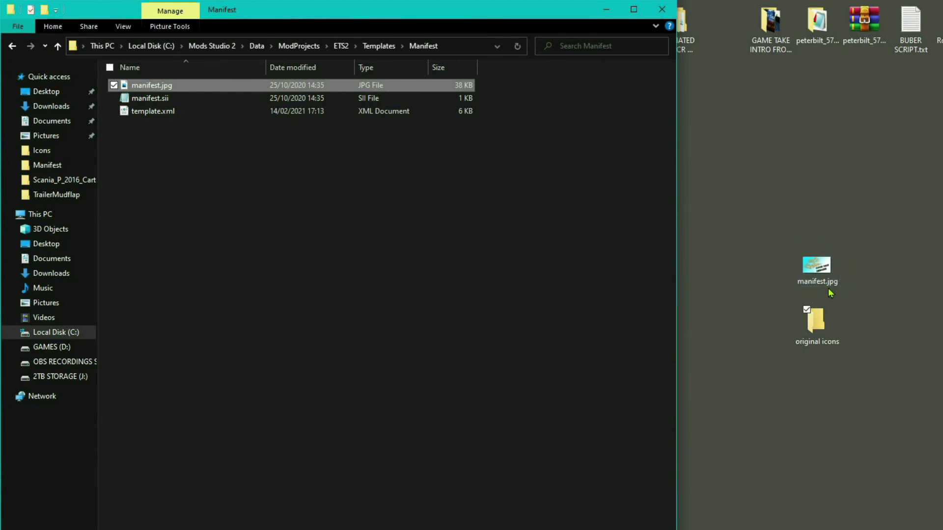
- Replace the template's manifest.jpg with the custom 26 KB manifest.jpg from the desktop
{"action": "left_click", "coordinate": [178, 87]}
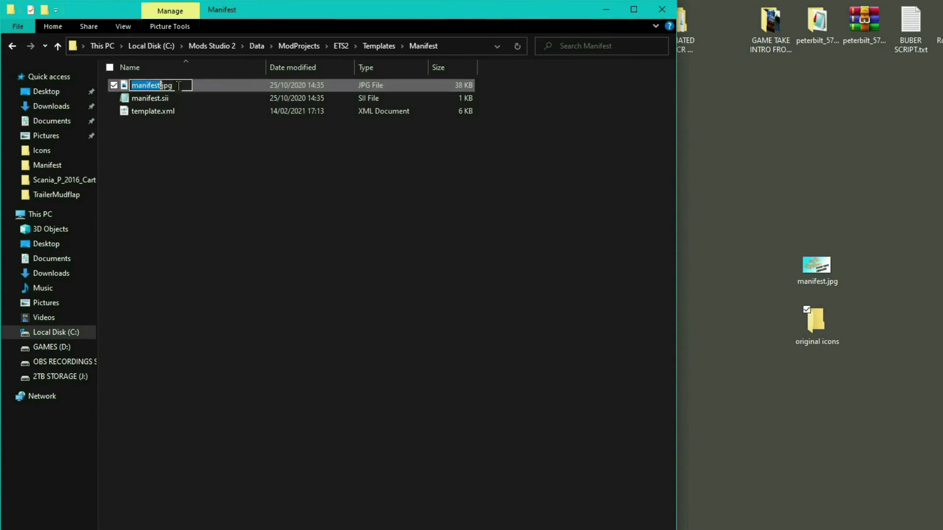
{"action": "left_click", "coordinate": [195, 90]}
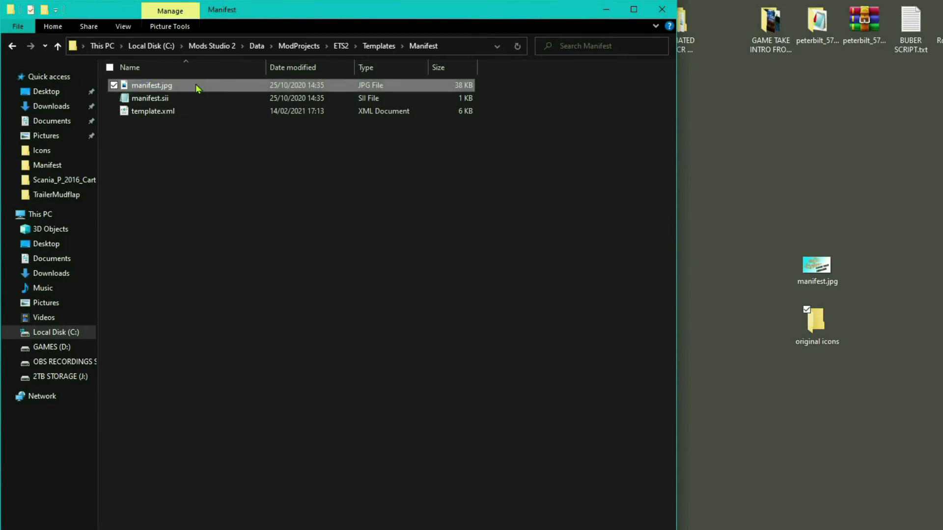
{"action": "key", "text": "Delete"}
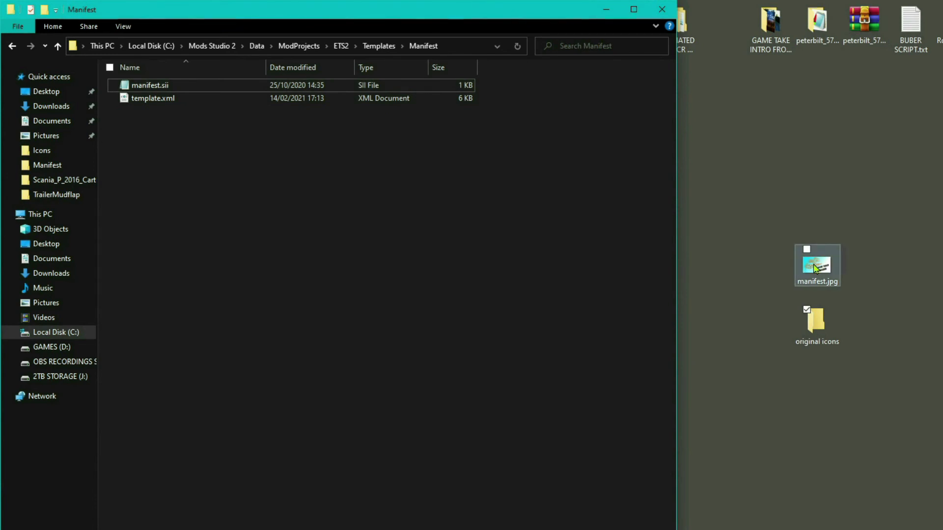
{"action": "left_click_drag", "start_coordinate": [815, 269], "coordinate": [146, 130]}
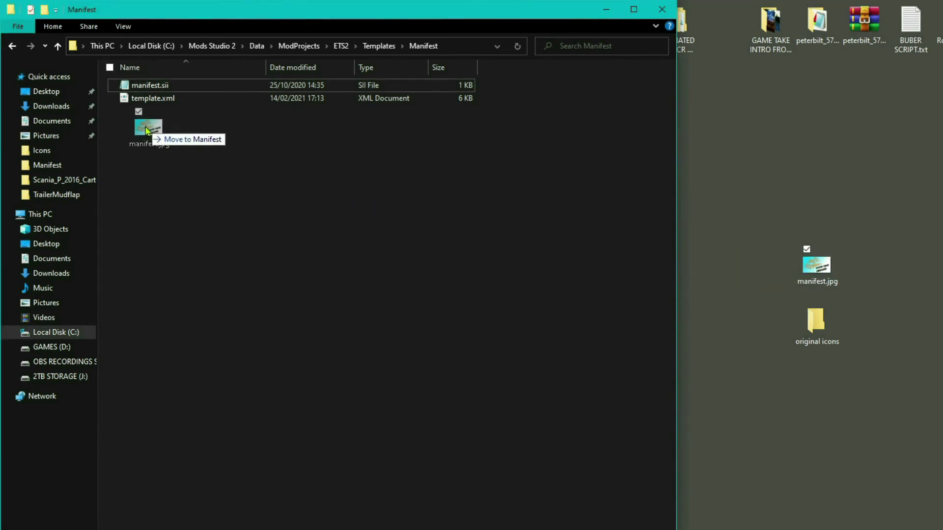
{"action": "left_click_drag", "start_coordinate": [146, 130], "coordinate": [147, 130]}
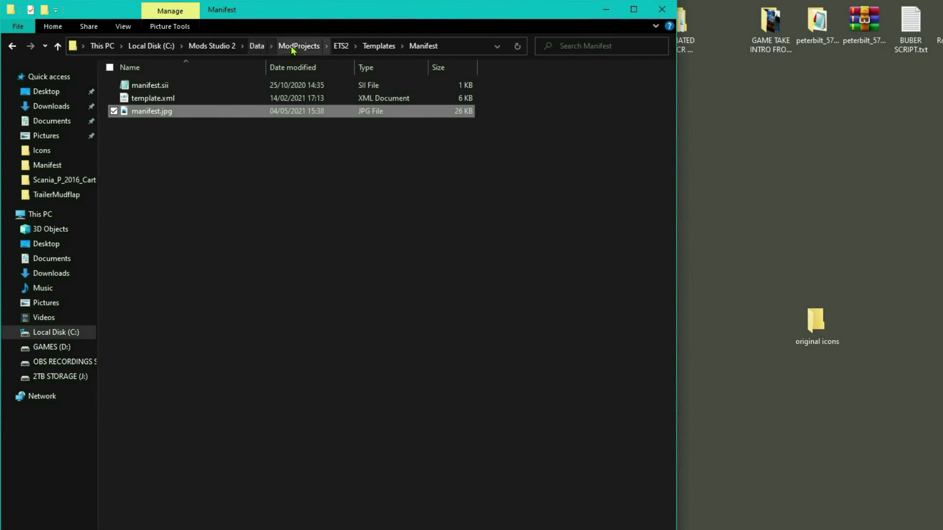
- Replace mudflap_icon.png in ETS2\Templates\TrailerMudflap with the new 13 KB desktop copy
{"action": "left_click", "coordinate": [338, 47]}
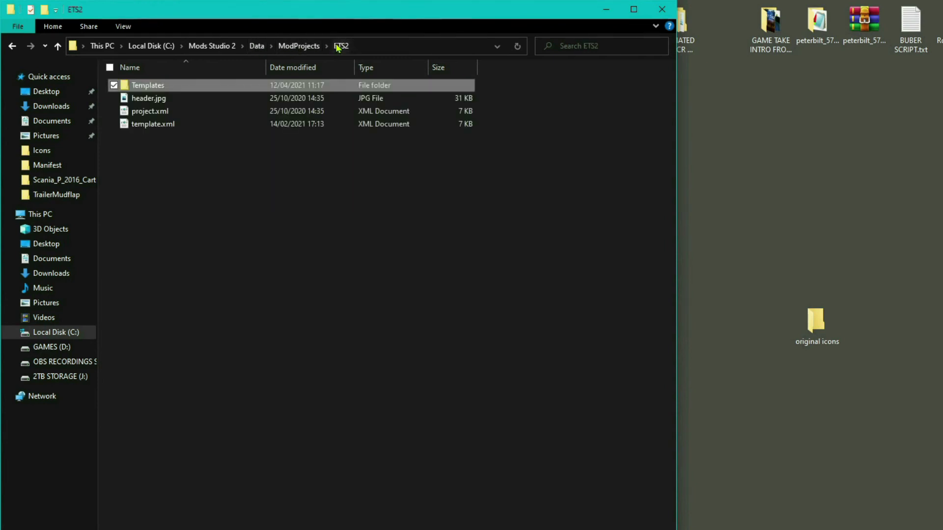
{"action": "double_click", "coordinate": [169, 86]}
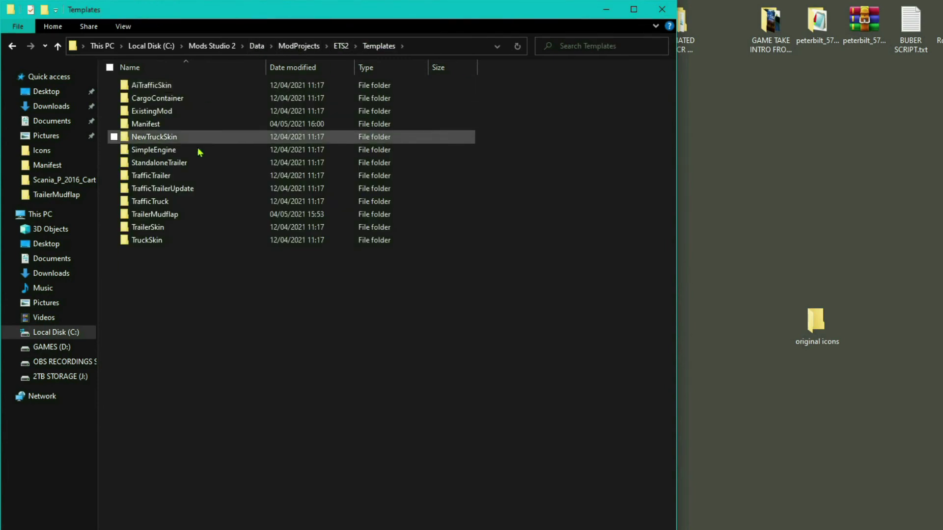
{"action": "double_click", "coordinate": [205, 215]}
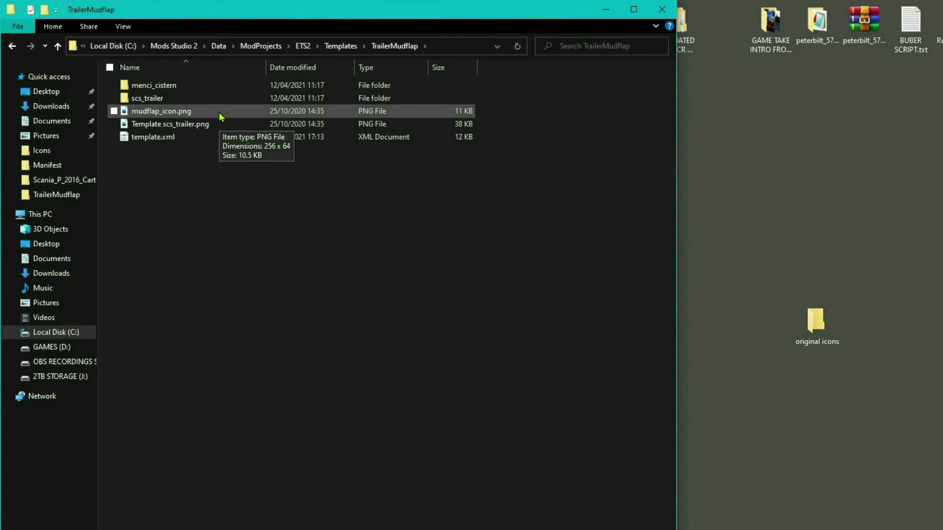
{"action": "left_click_drag", "start_coordinate": [218, 116], "coordinate": [148, 194]}
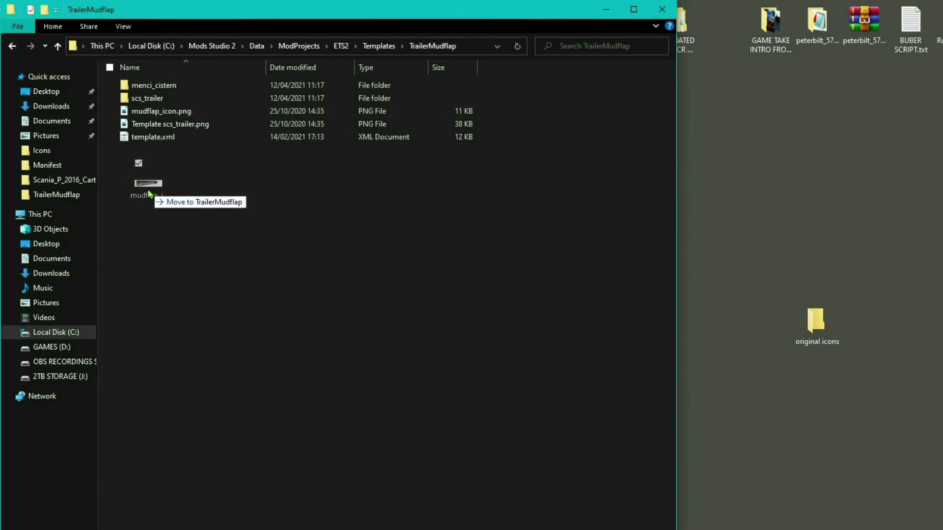
{"action": "left_click_drag", "start_coordinate": [149, 194], "coordinate": [151, 194]}
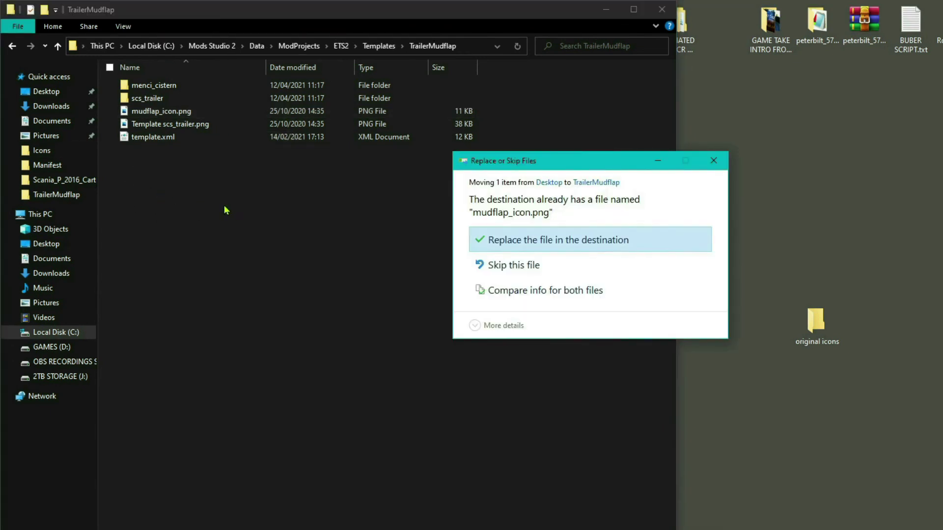
{"action": "left_click", "coordinate": [557, 243]}
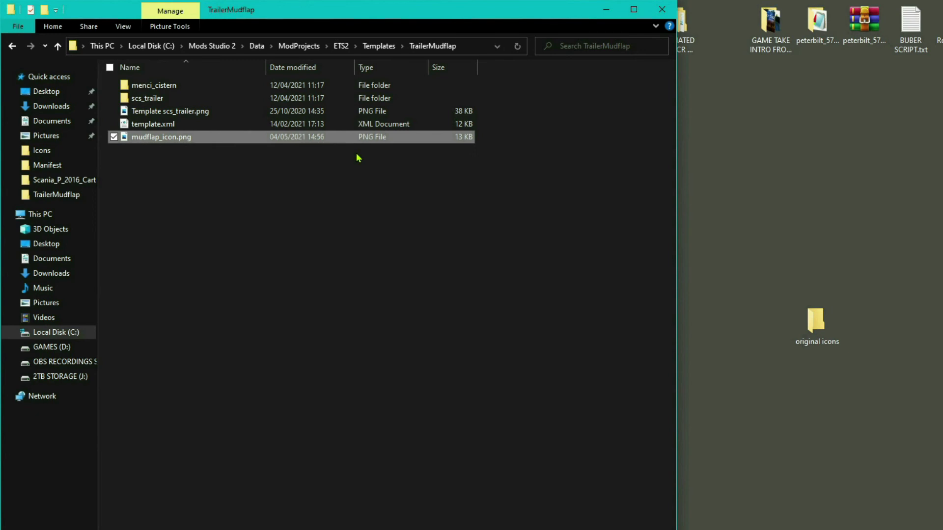
- In Data\ModData\SCS\Icons, delete both original icons and add 256 ICON.png and overlay.png
{"action": "left_click", "coordinate": [257, 47]}
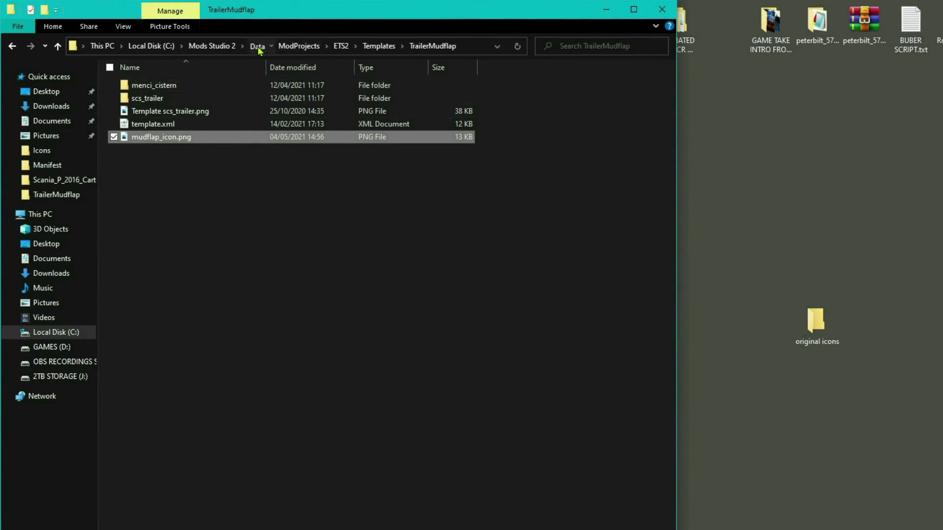
{"action": "left_click", "coordinate": [190, 89]}
{"action": "double_click", "coordinate": [190, 88]}
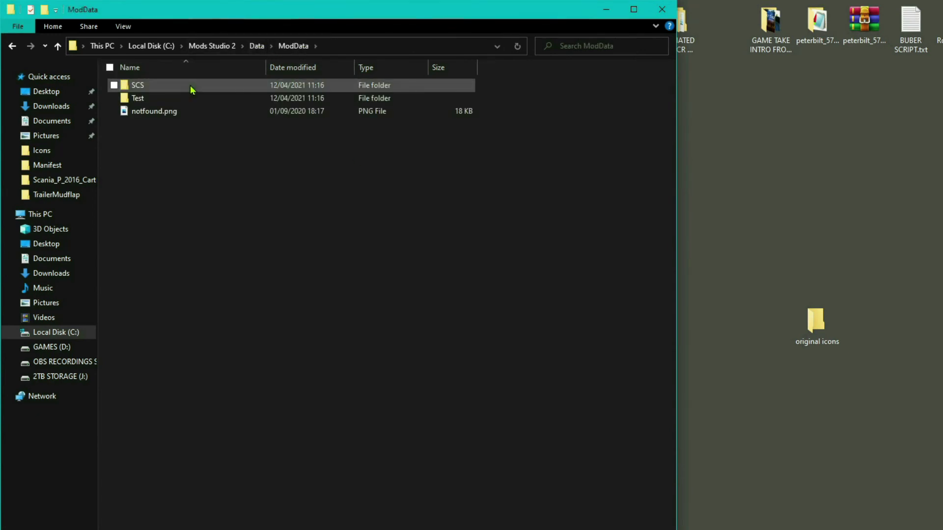
{"action": "left_click", "coordinate": [190, 89]}
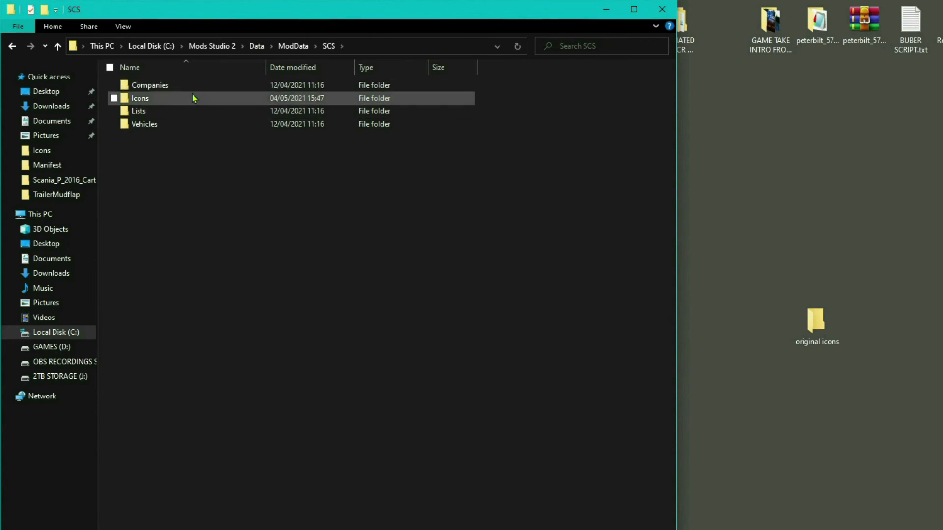
{"action": "double_click", "coordinate": [190, 99]}
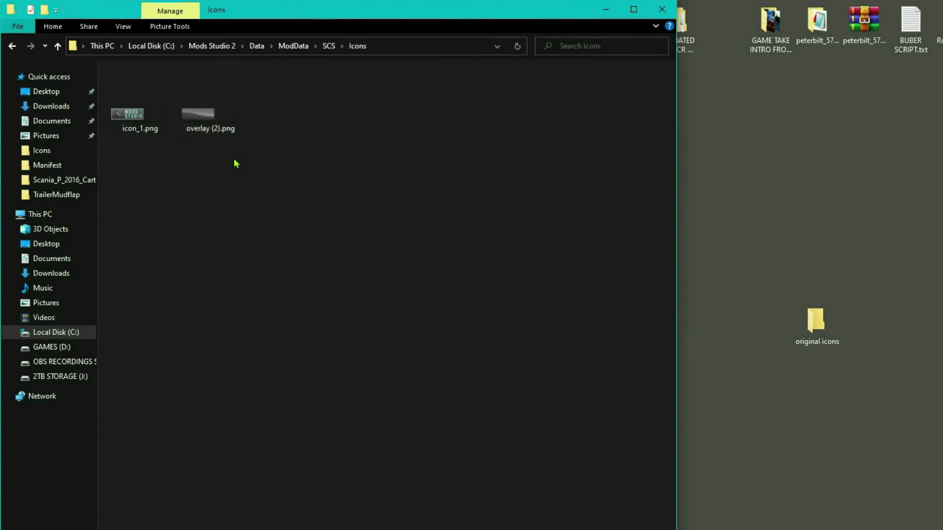
{"action": "left_click_drag", "start_coordinate": [235, 160], "coordinate": [117, 98]}
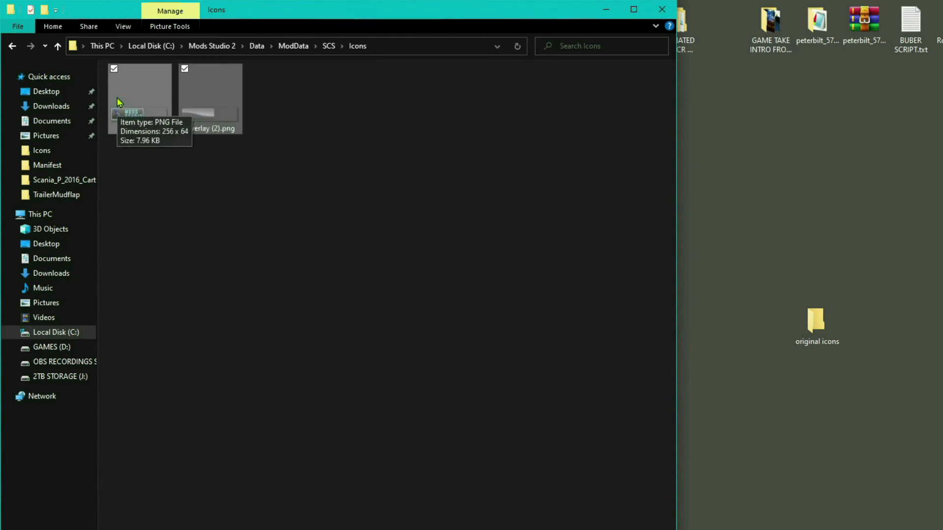
{"action": "key", "text": "Delete"}
{"action": "left_click_drag", "start_coordinate": [144, 131], "coordinate": [169, 117]}
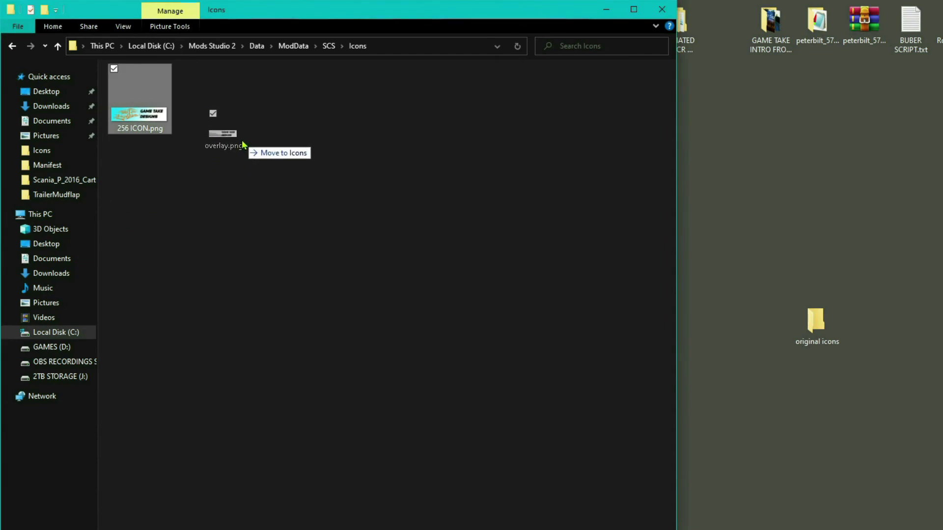
{"action": "left_click_drag", "start_coordinate": [245, 147], "coordinate": [244, 140]}
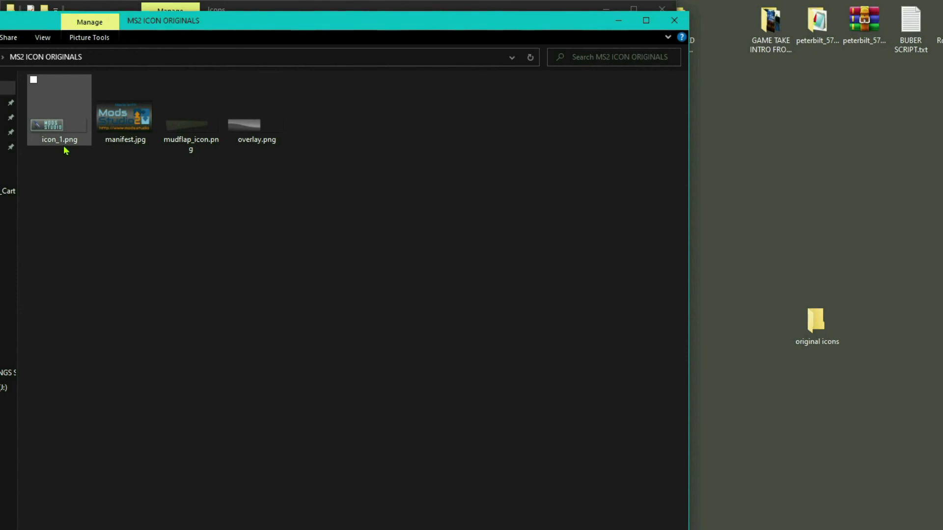
- Close the originals window and rename 256 ICON.png to icon_1.png
{"action": "left_click", "coordinate": [674, 22]}
{"action": "left_click", "coordinate": [143, 121]}
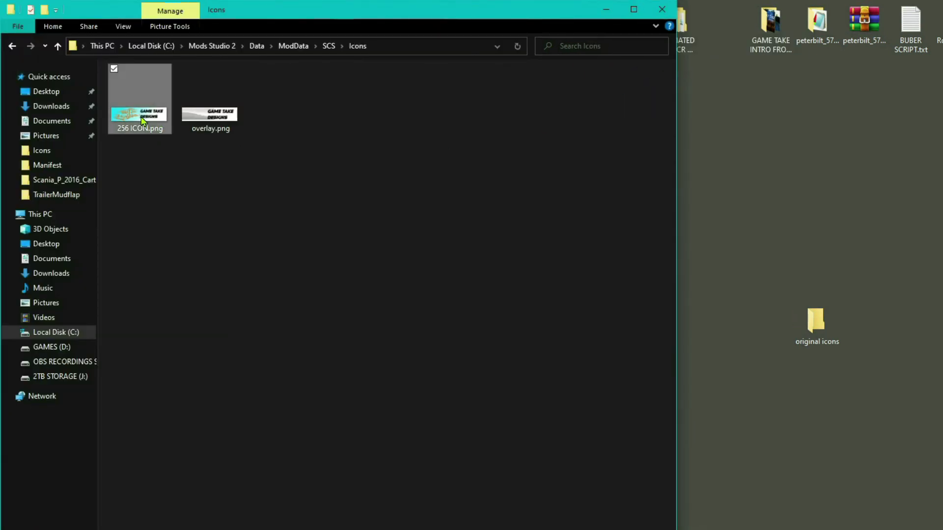
{"action": "right_click", "coordinate": [143, 120]}
{"action": "left_click", "coordinate": [243, 512]}
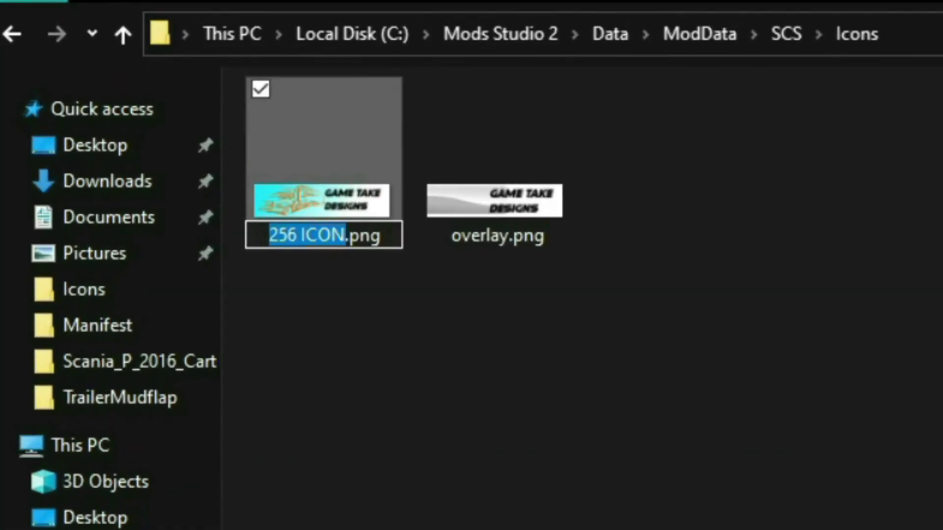
{"action": "type", "text": "icon"}
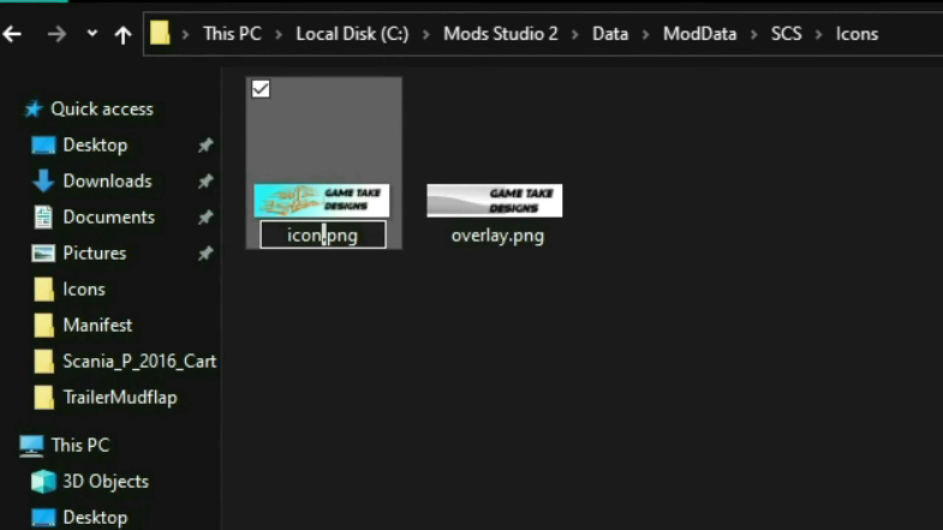
{"action": "type", "text": "-"}
{"action": "key", "text": "BackSpace"}
{"action": "type", "text": "_1"}
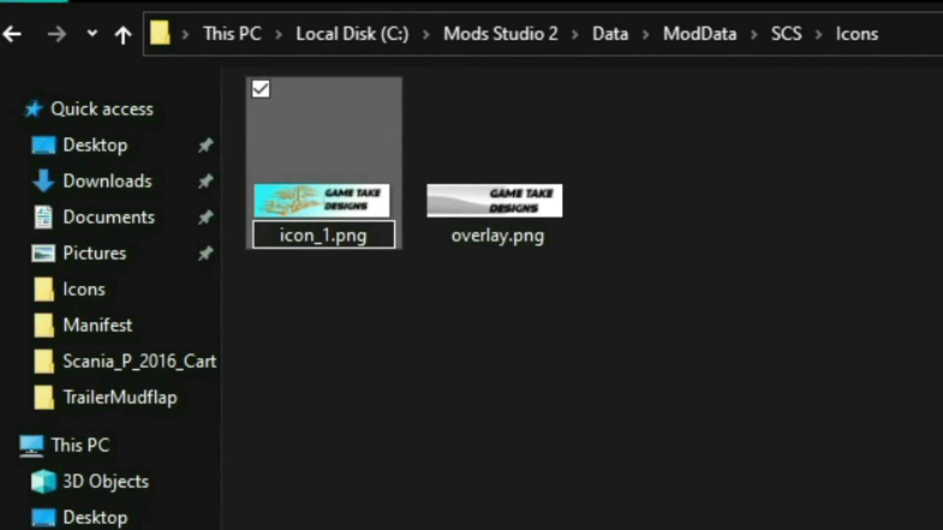
{"action": "key", "text": "Return"}
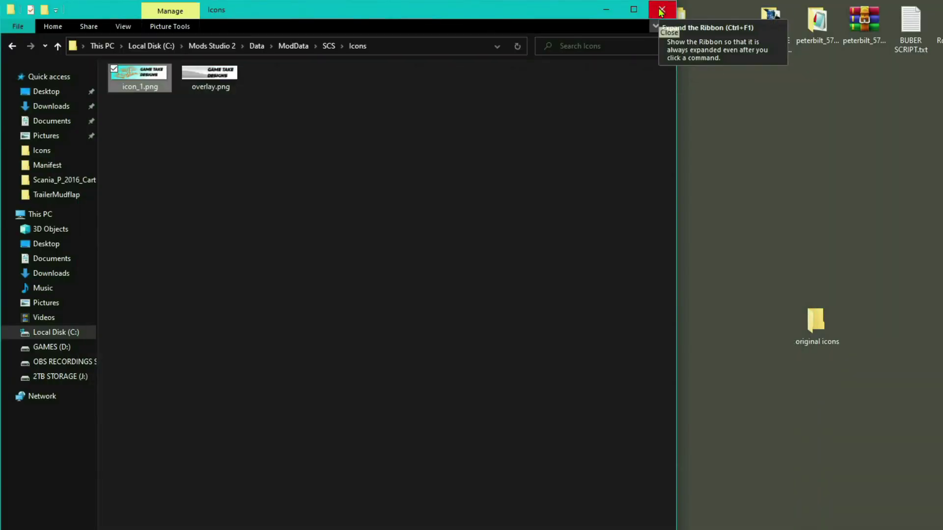
- Close Explorer, start a new ETS2 mod project, and view the Mod manifest icon
{"action": "left_click", "coordinate": [661, 8]}
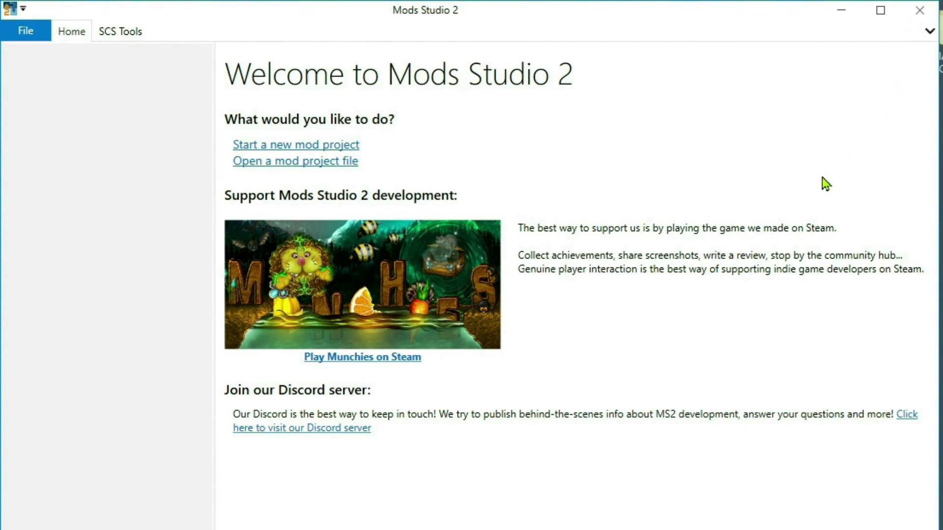
{"action": "left_click", "coordinate": [38, 35]}
{"action": "left_click", "coordinate": [84, 117]}
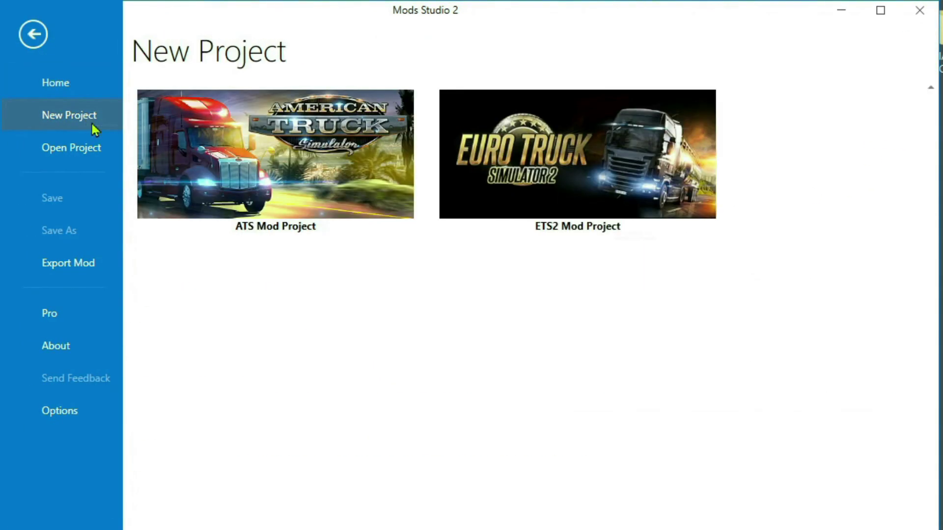
{"action": "left_click", "coordinate": [480, 188]}
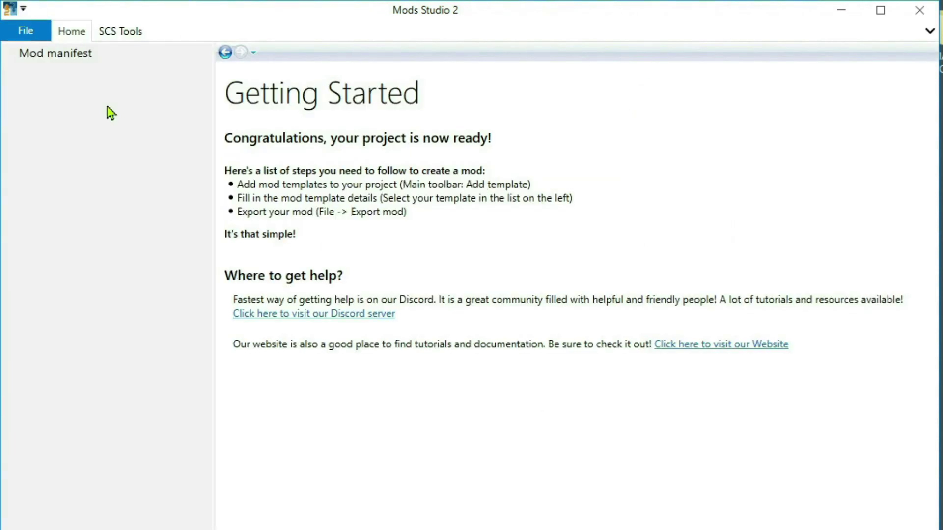
{"action": "left_click", "coordinate": [61, 54]}
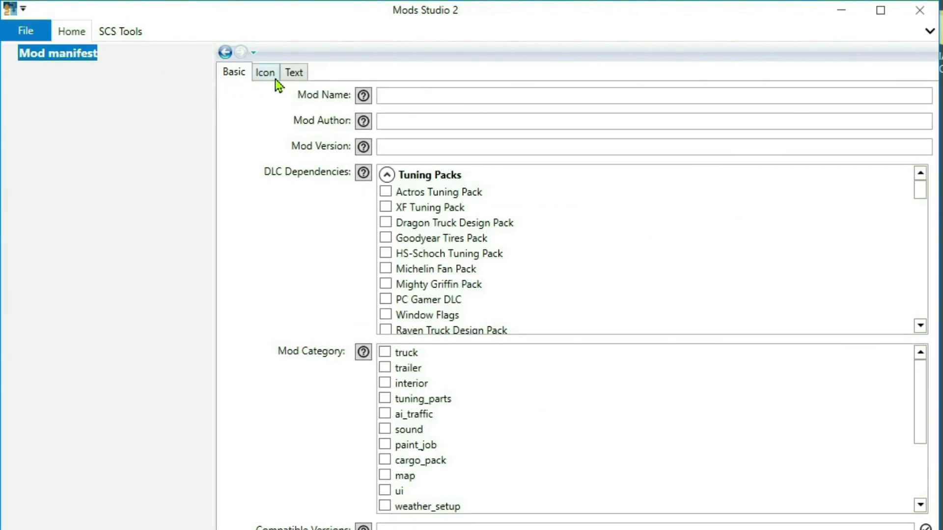
{"action": "left_click", "coordinate": [266, 75]}
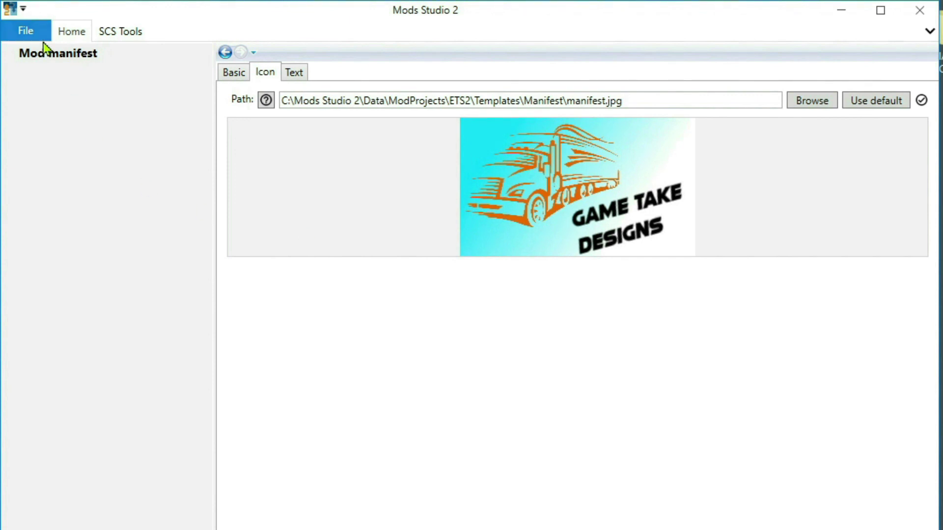
- Add a Trailer mudflaps template and apply its default Game Take Designs mudflap icon
{"action": "left_click", "coordinate": [69, 38]}
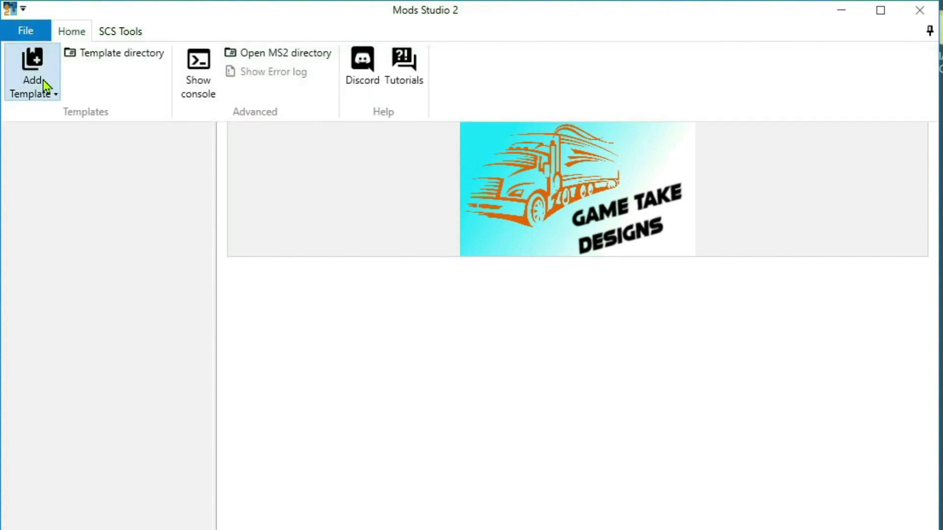
{"action": "left_click", "coordinate": [48, 86]}
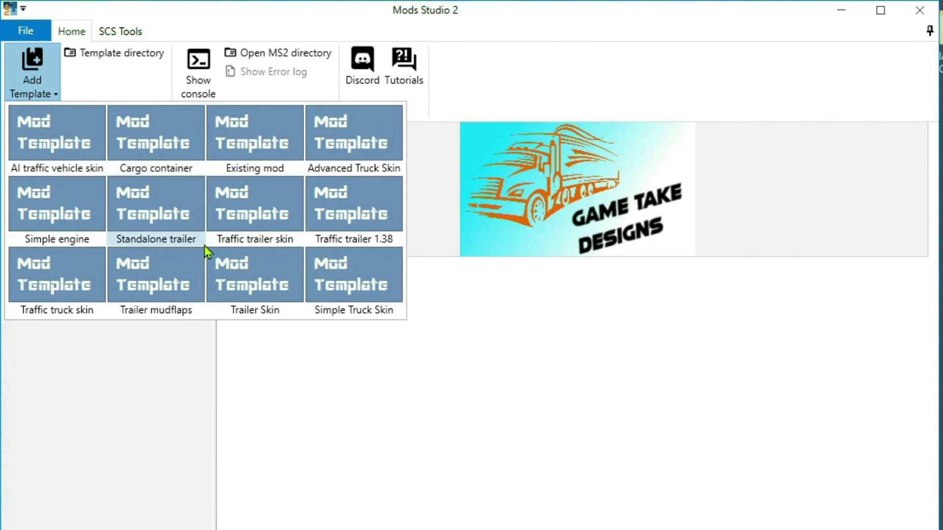
{"action": "left_click", "coordinate": [168, 289]}
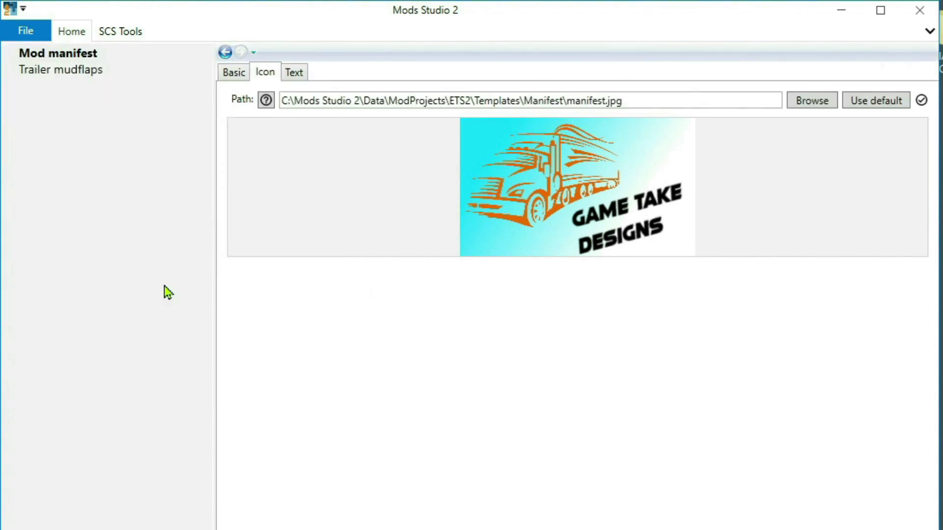
{"action": "left_click", "coordinate": [99, 72]}
{"action": "left_click", "coordinate": [342, 77]}
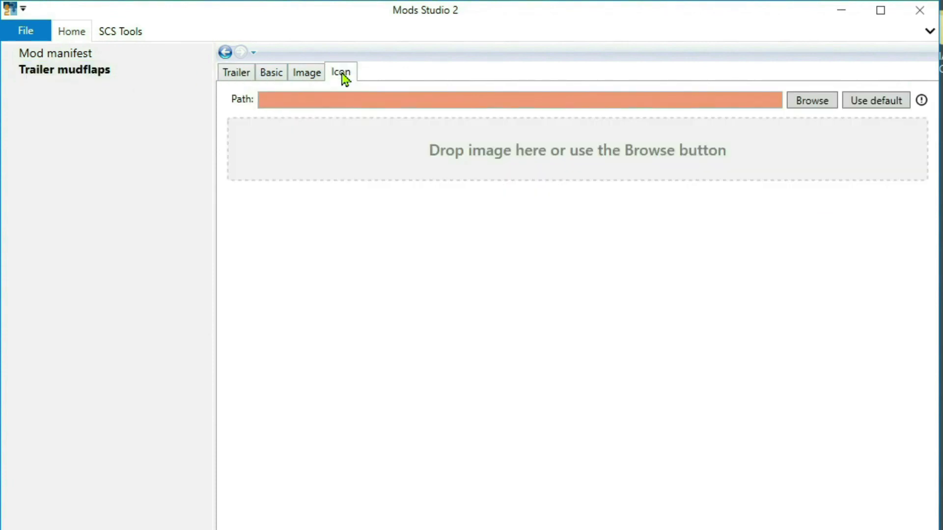
{"action": "left_click", "coordinate": [886, 109]}
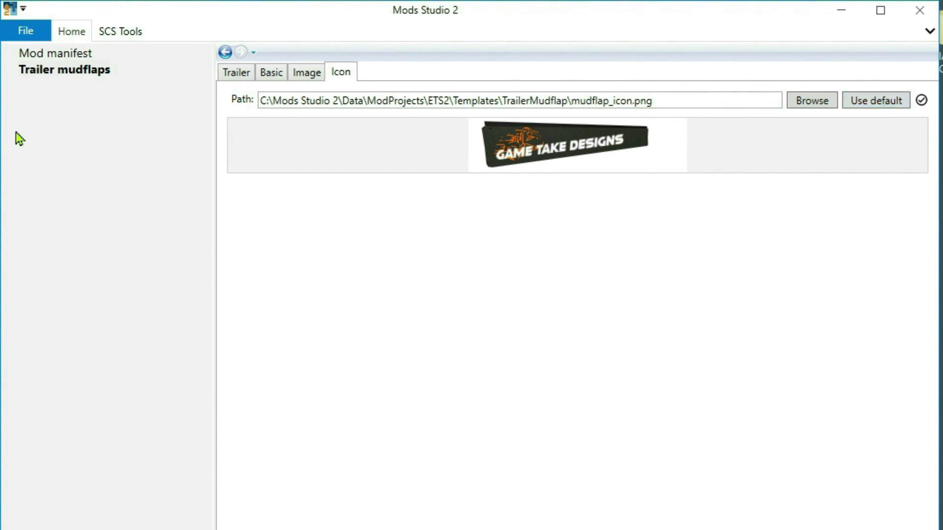
{"action": "left_click", "coordinate": [74, 35]}
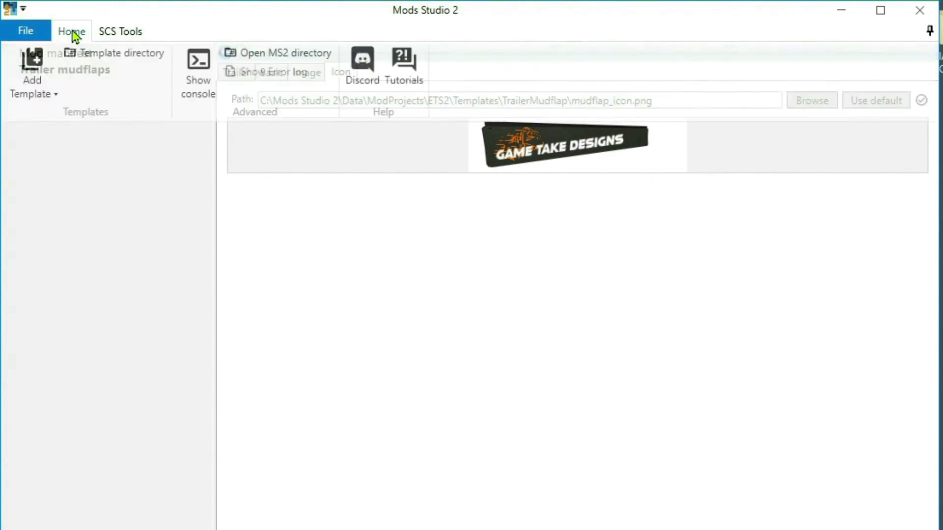
- Add a Trailer Skin template and give its icon the default image plus overlay
{"action": "left_click", "coordinate": [24, 79]}
{"action": "left_click", "coordinate": [267, 295]}
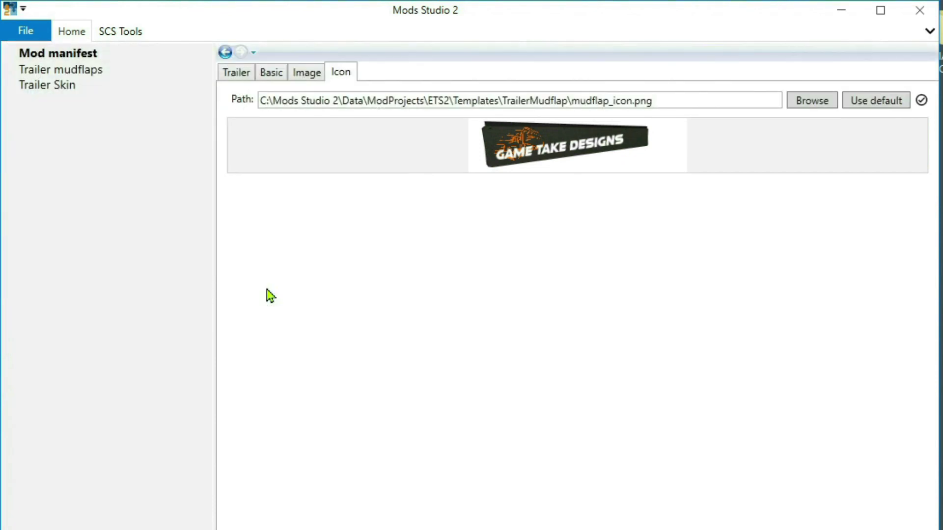
{"action": "left_click", "coordinate": [40, 85]}
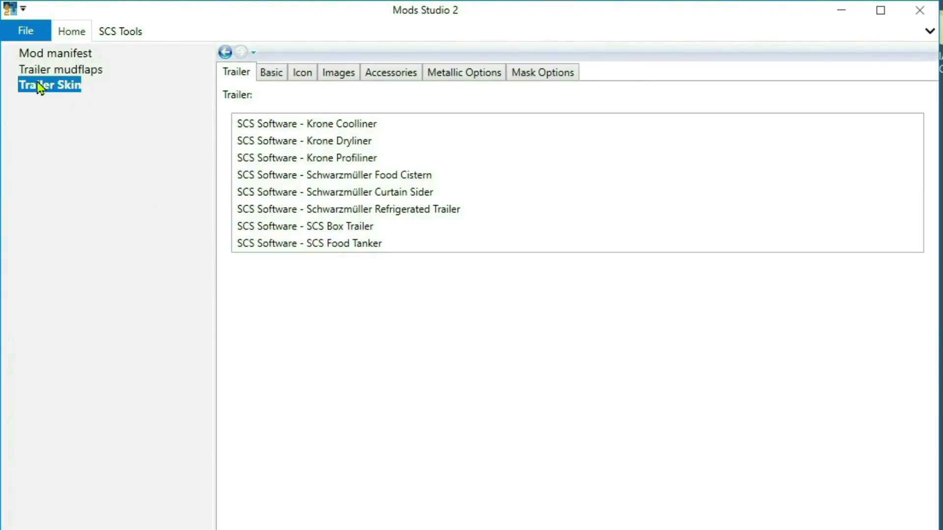
{"action": "left_click", "coordinate": [306, 78]}
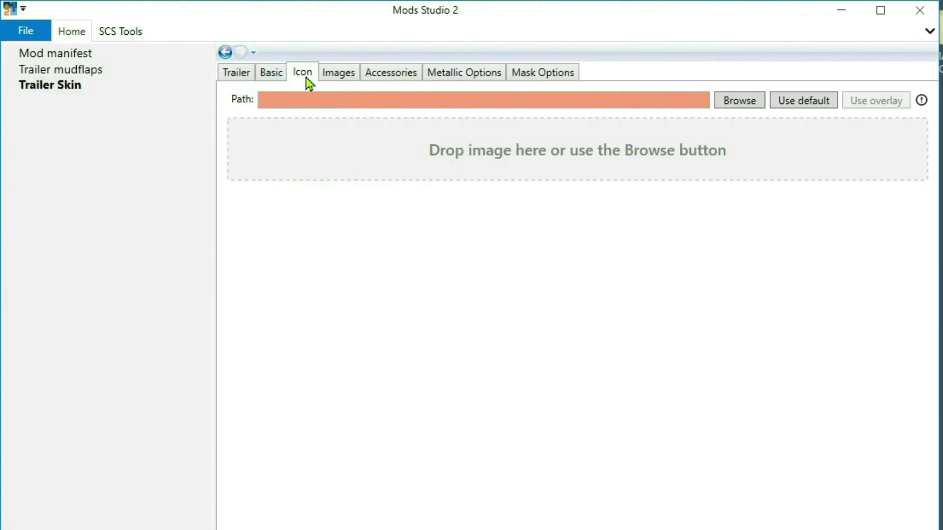
{"action": "left_click", "coordinate": [814, 106]}
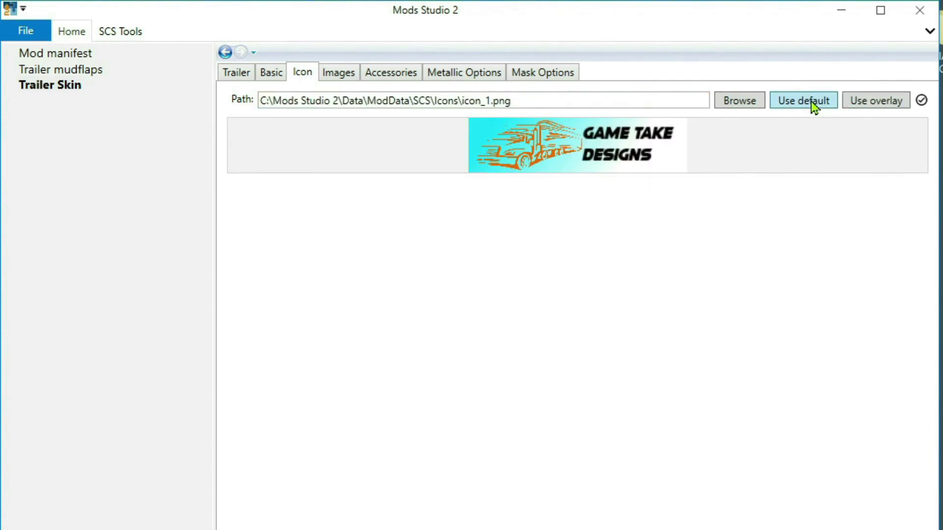
{"action": "left_click", "coordinate": [884, 106]}
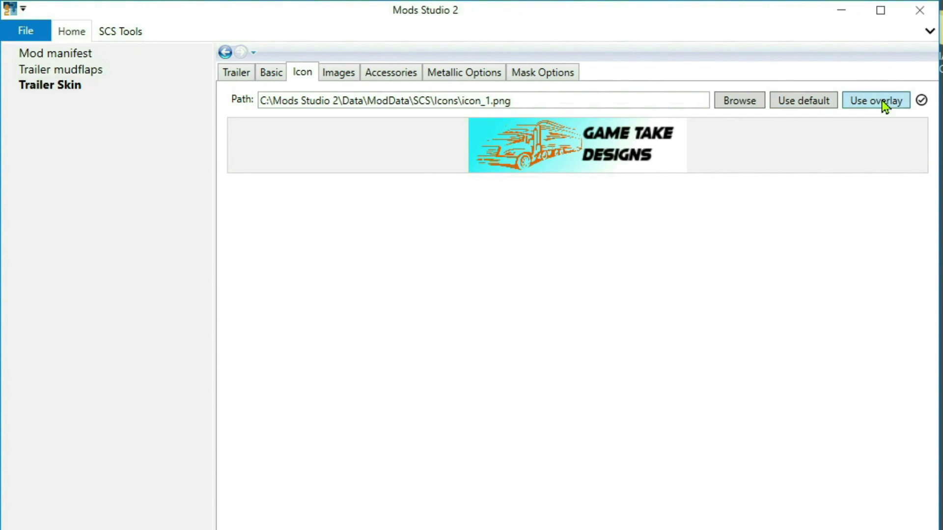